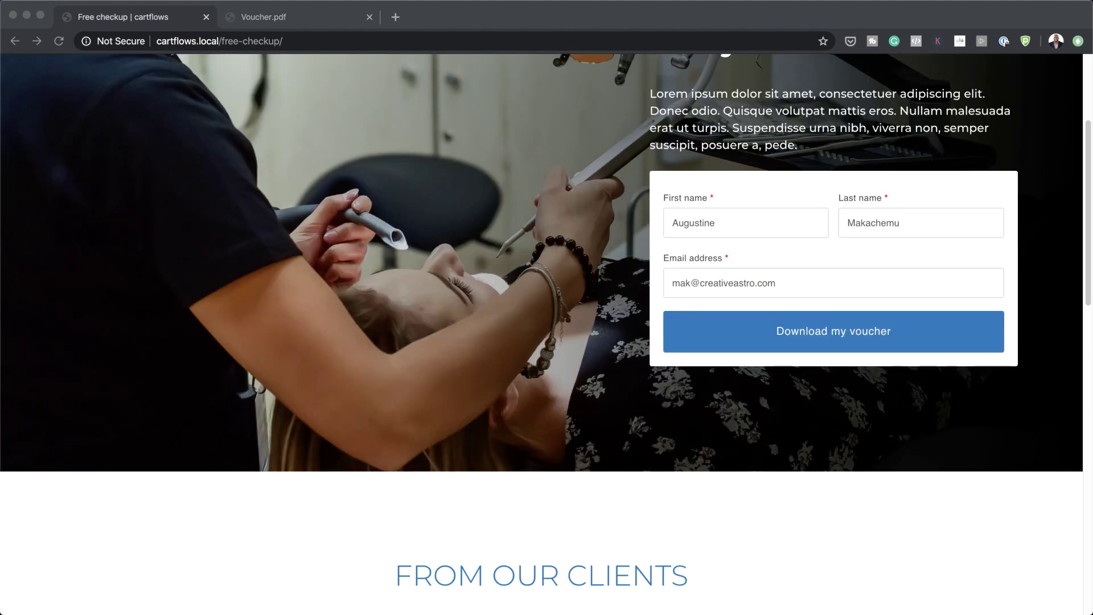
- Look over the free-checkup landing page down to the client testimonials, and the downloaded Voucher.pdf
scroll(546, 313, down, 10)
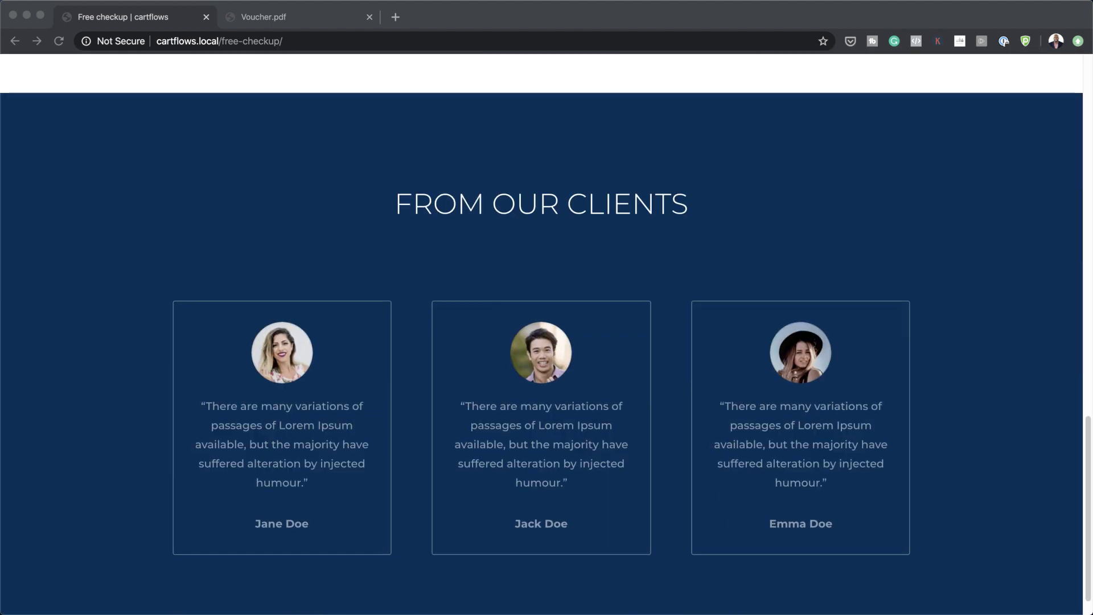
scroll(547, 342, down, 1)
click(1003, 320)
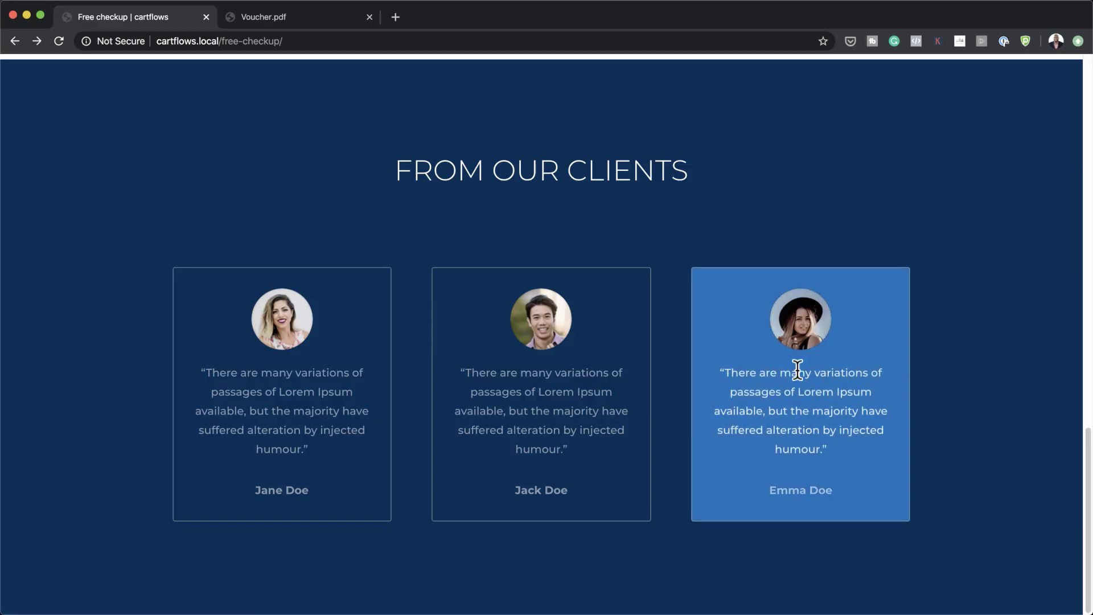
scroll(1034, 288, up, 6)
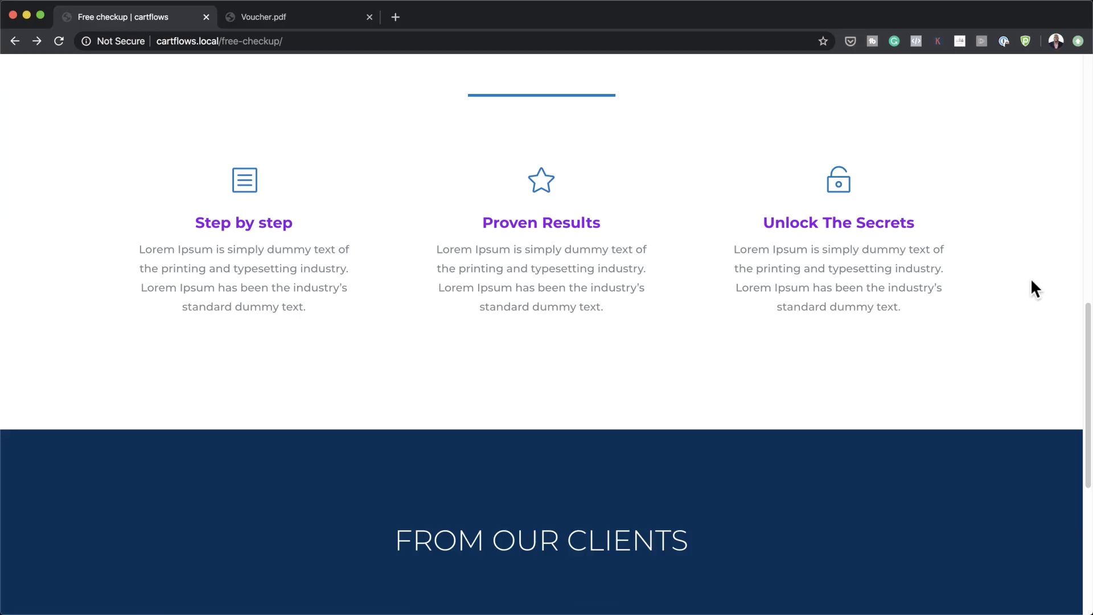
scroll(1034, 288, up, 10)
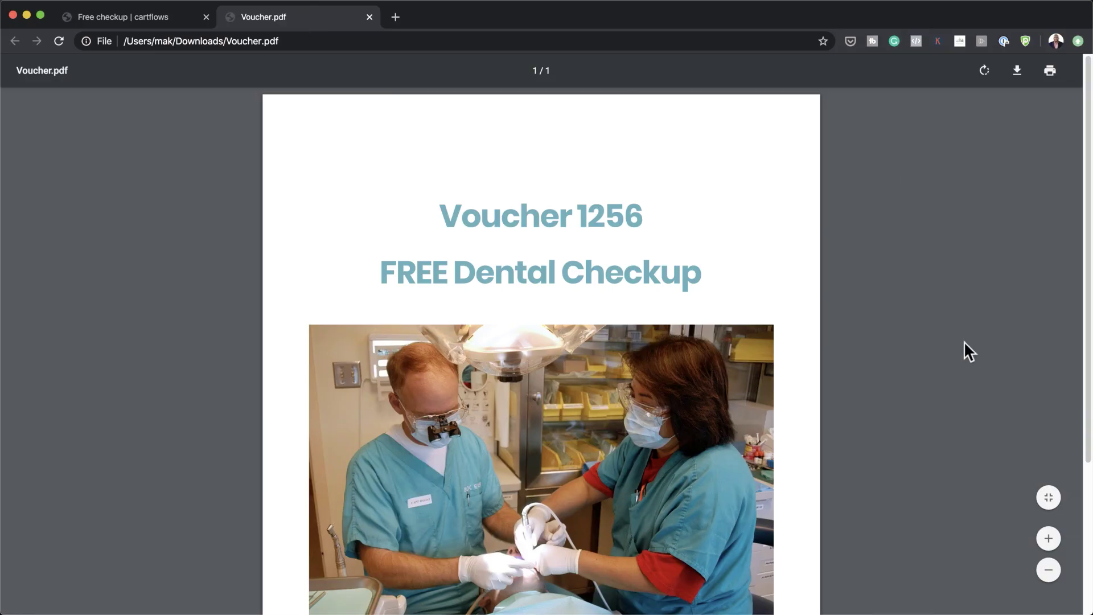
scroll(964, 341, down, 5)
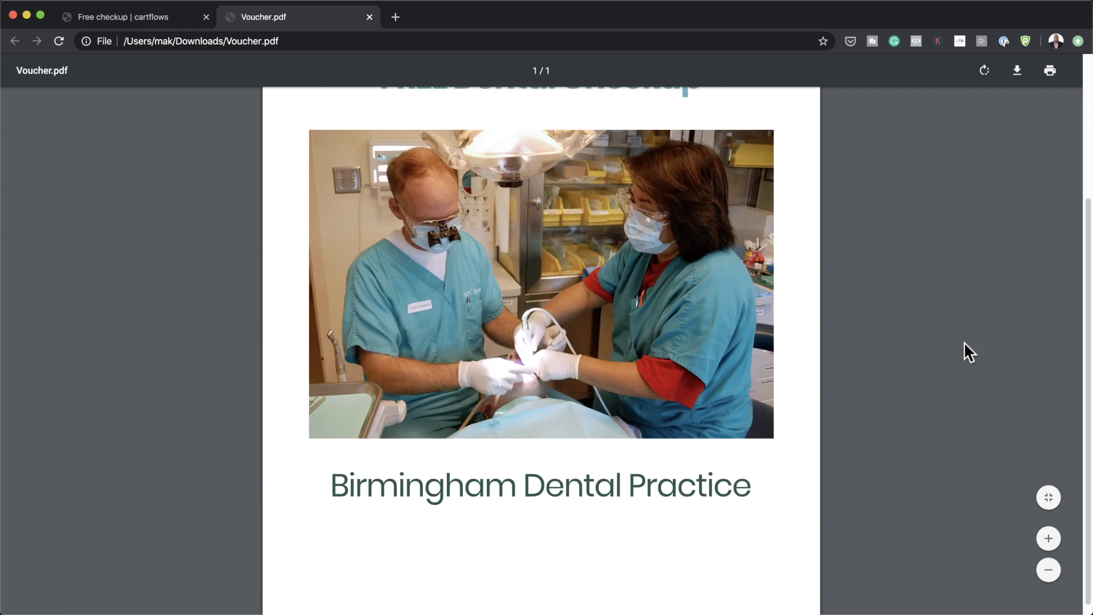
scroll(964, 342, up, 5)
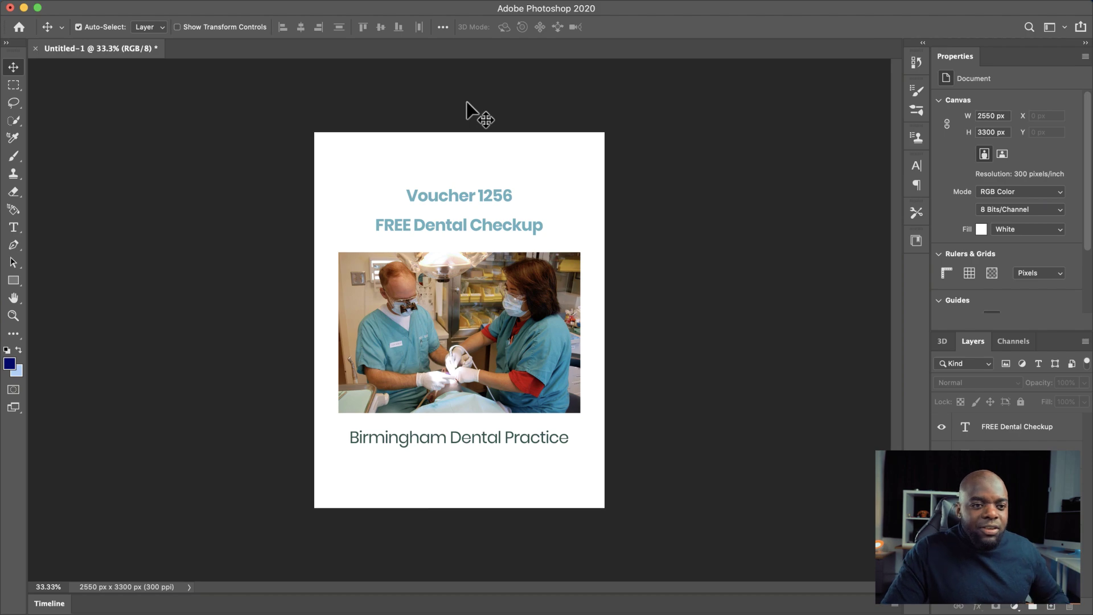
- Switch from Photoshop to the WordPress dashboard and add a new product titled Free Checkup with a regular price of 0.00
click(23, 7)
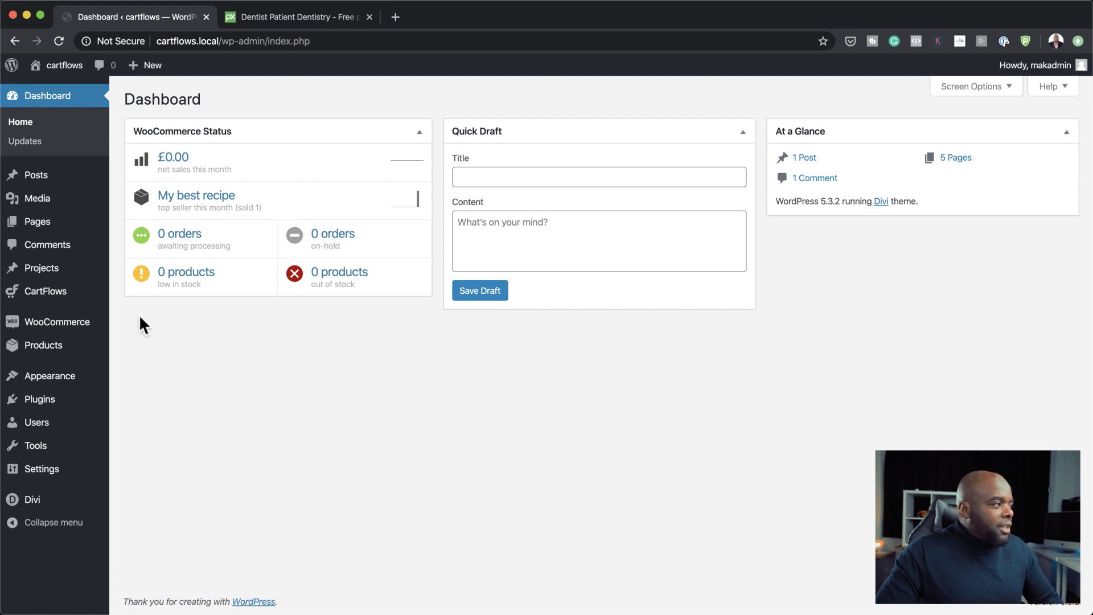
mouse_move(75, 323)
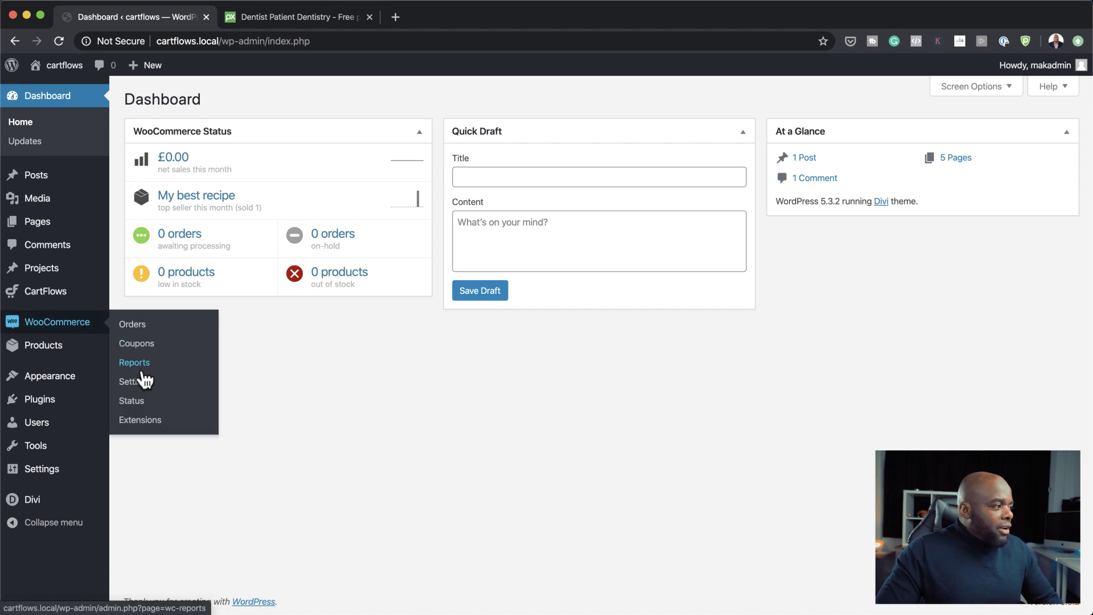
mouse_move(73, 352)
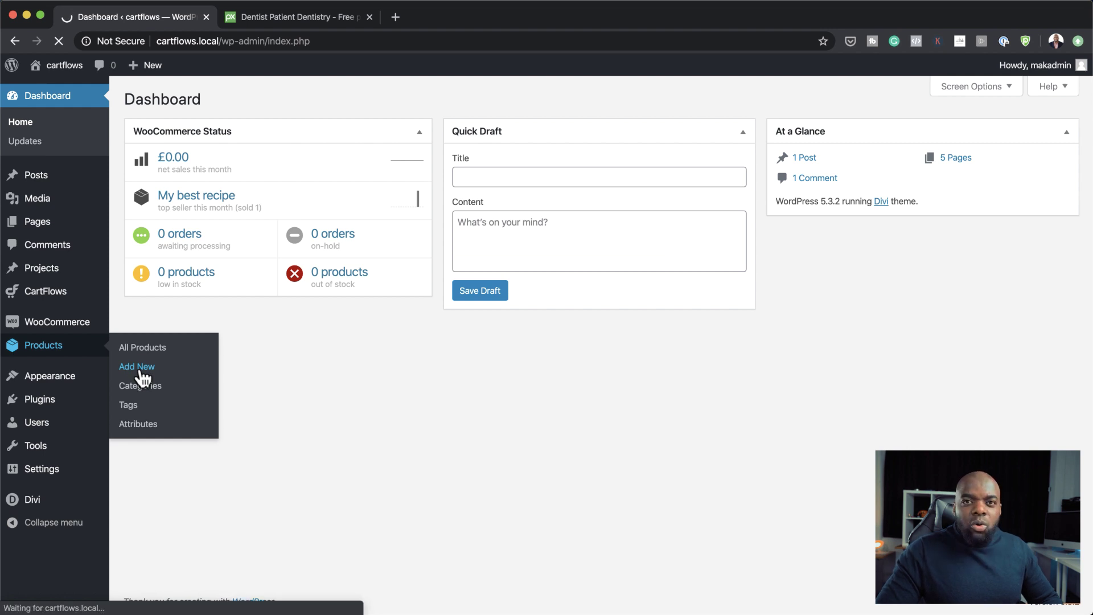
scroll(287, 526, down, 5)
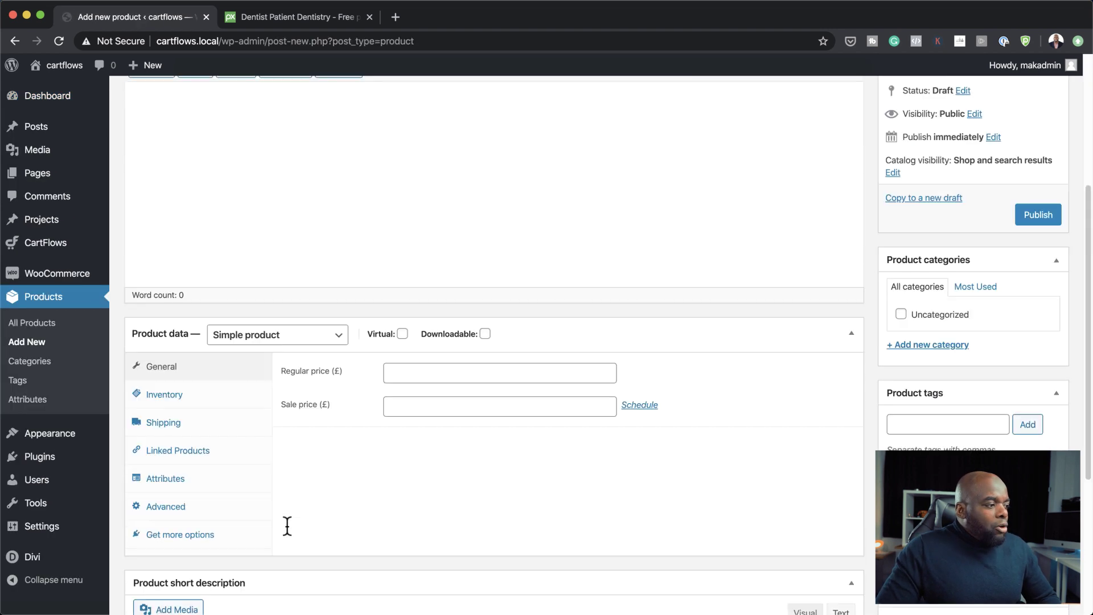
click(419, 373)
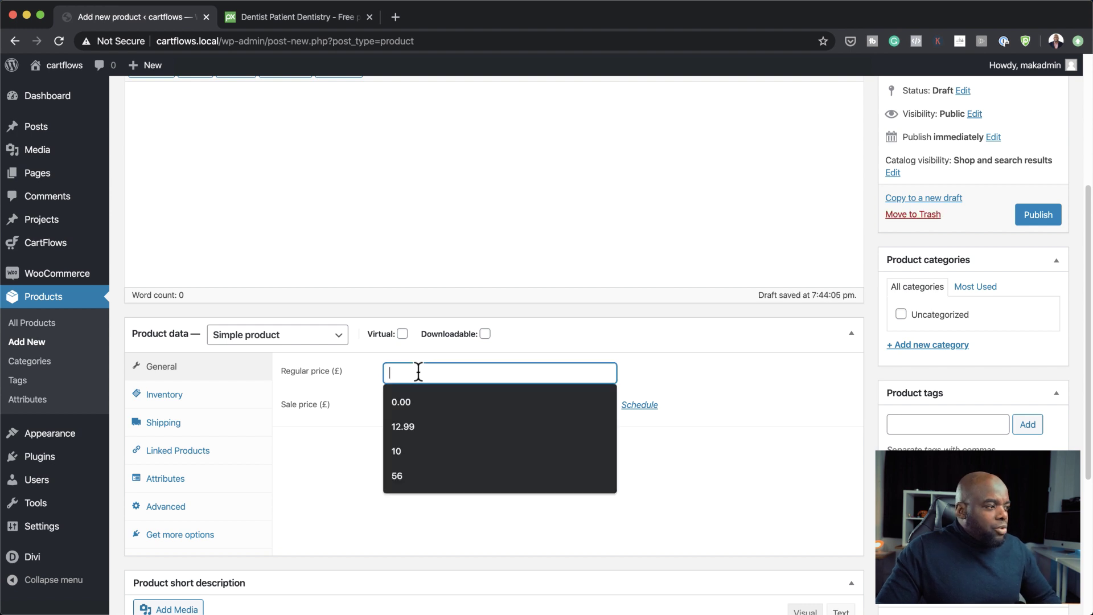
text(0.00)
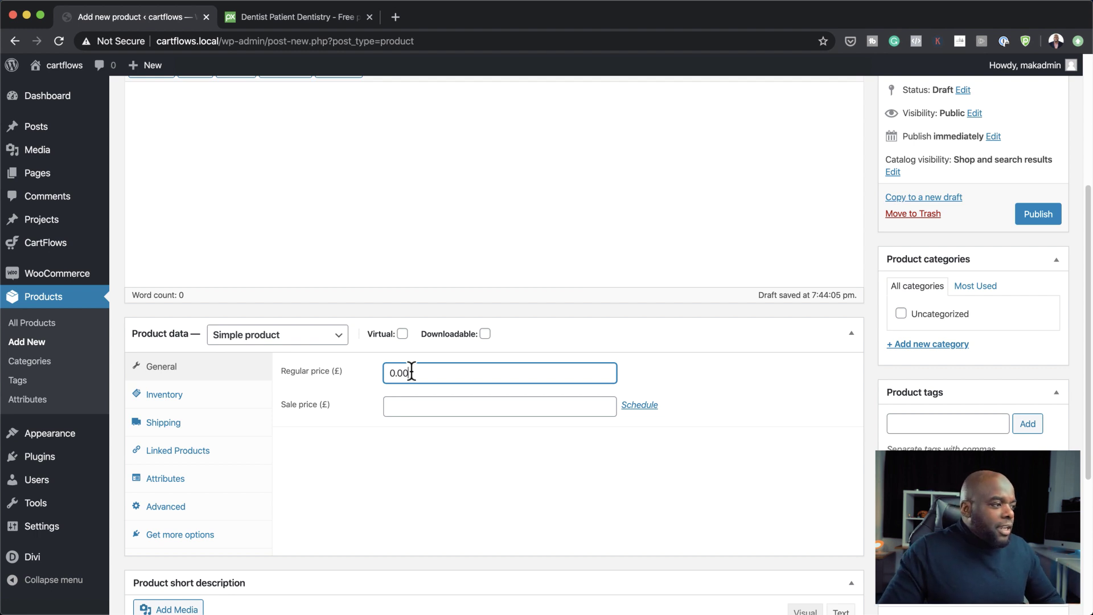
- Mark the product as virtual and downloadable, and add a downloadable file entry named Voucher
mouse_move(495, 333)
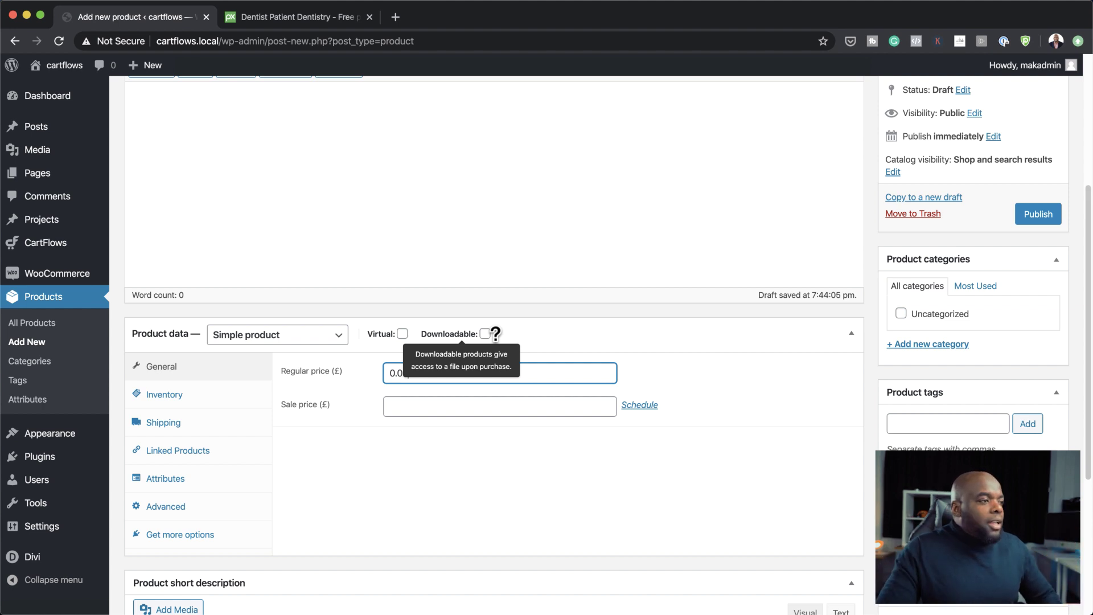
click(404, 335)
click(485, 334)
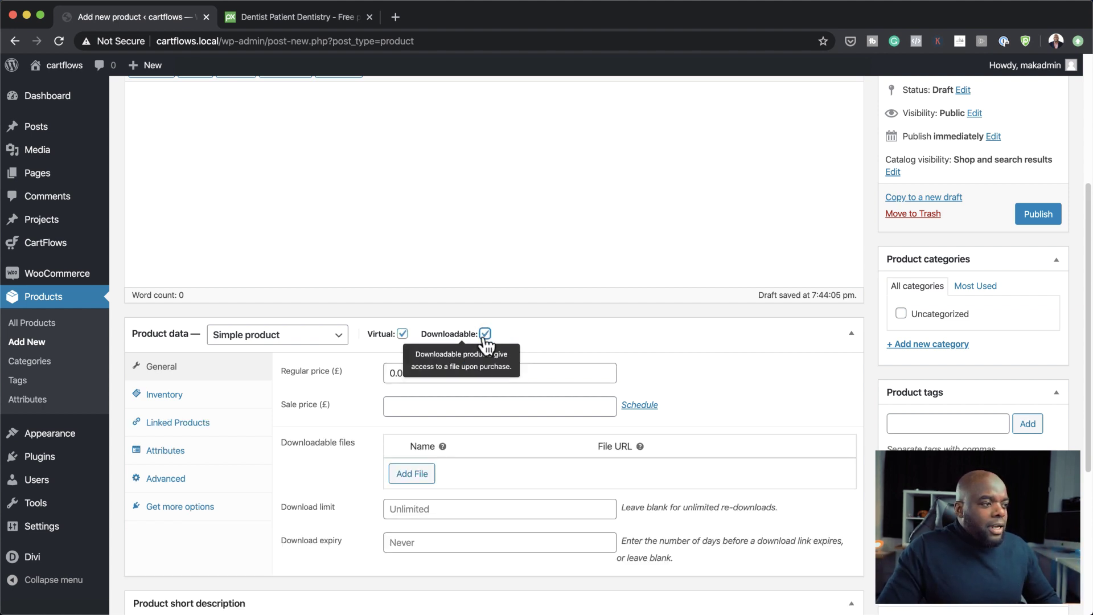
click(414, 475)
click(470, 475)
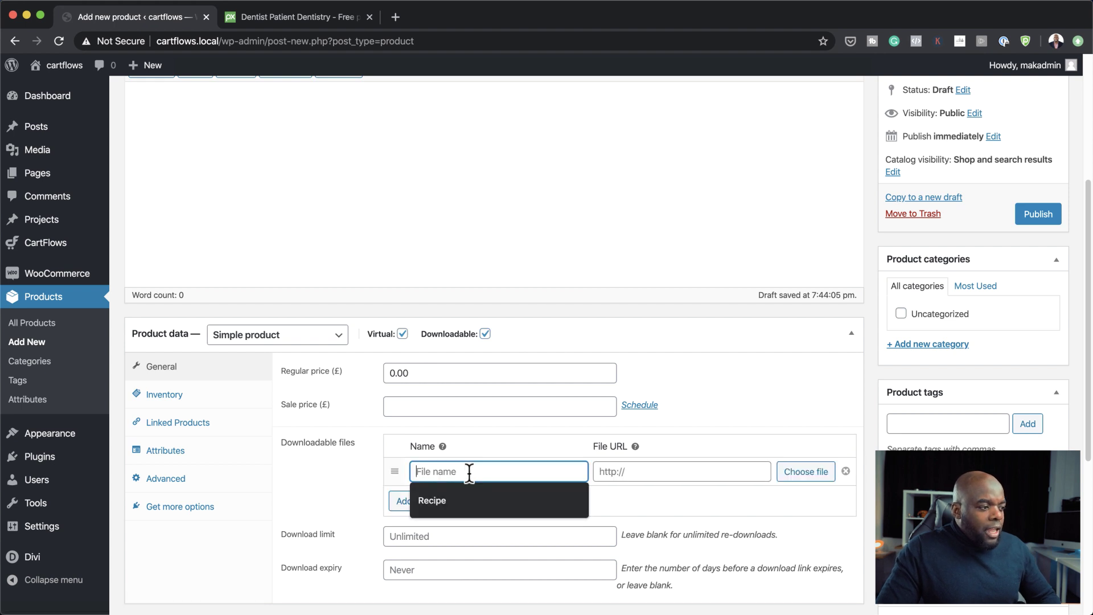
text(Vouc)
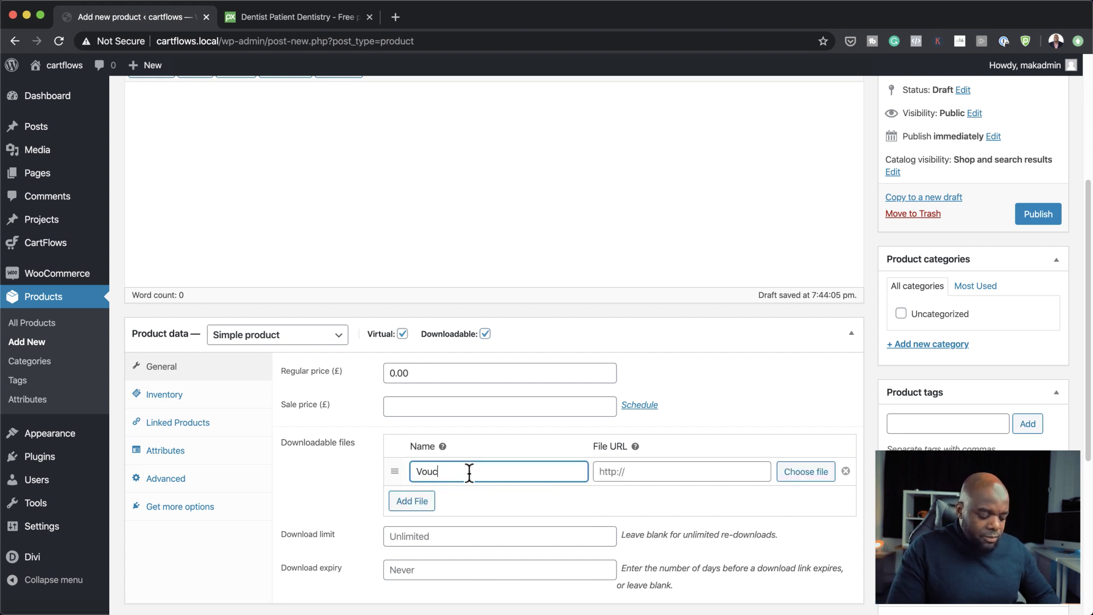
text(her)
- Upload Voucher.pdf from the Desktop as the file for the Voucher download entry and publish the product
click(825, 472)
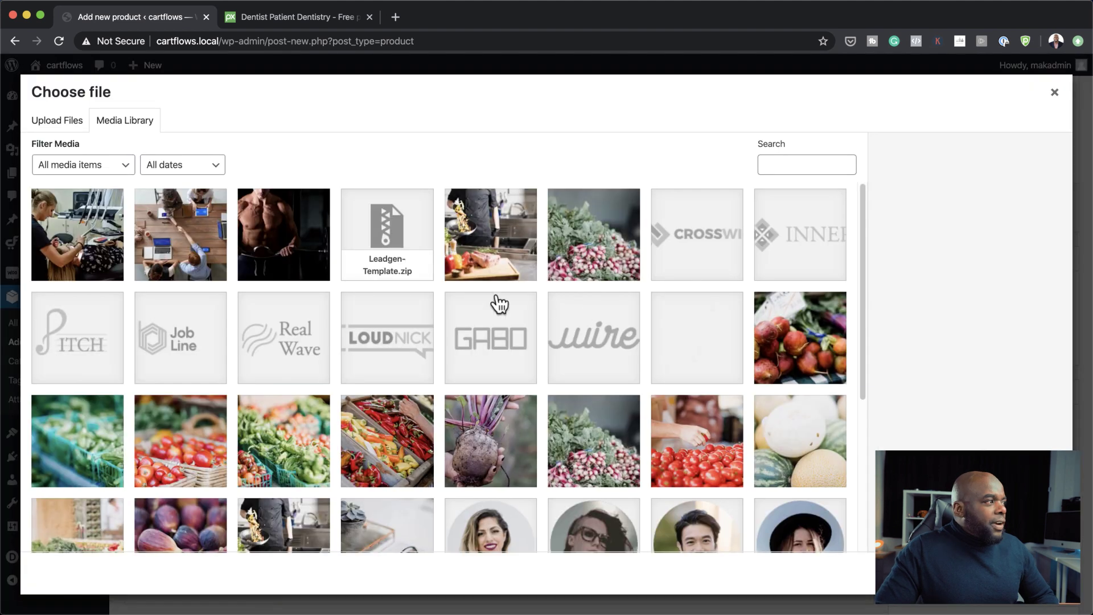
click(74, 126)
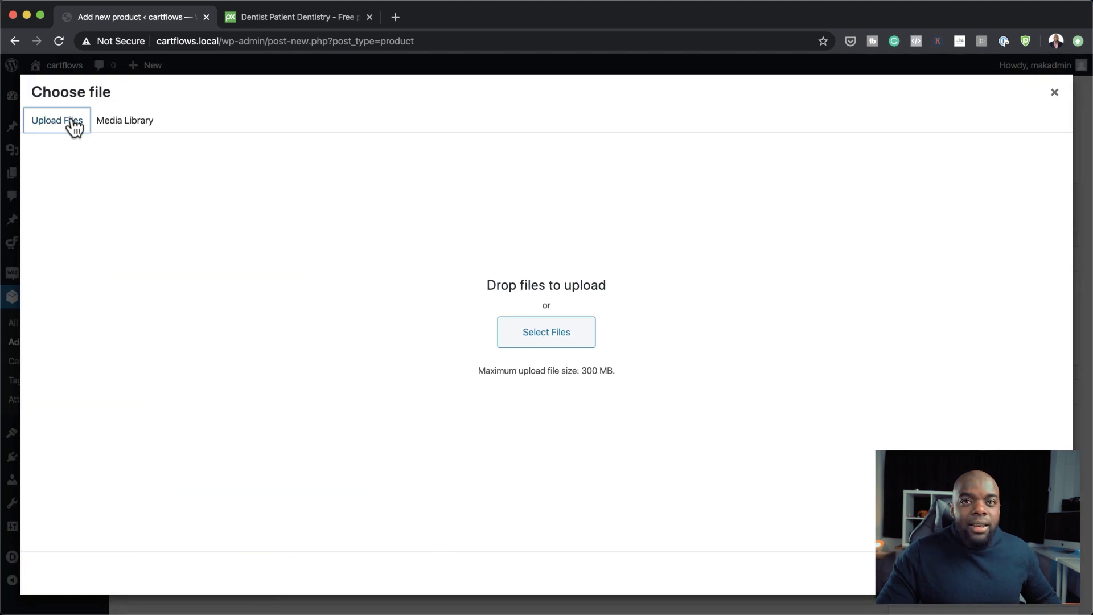
click(555, 342)
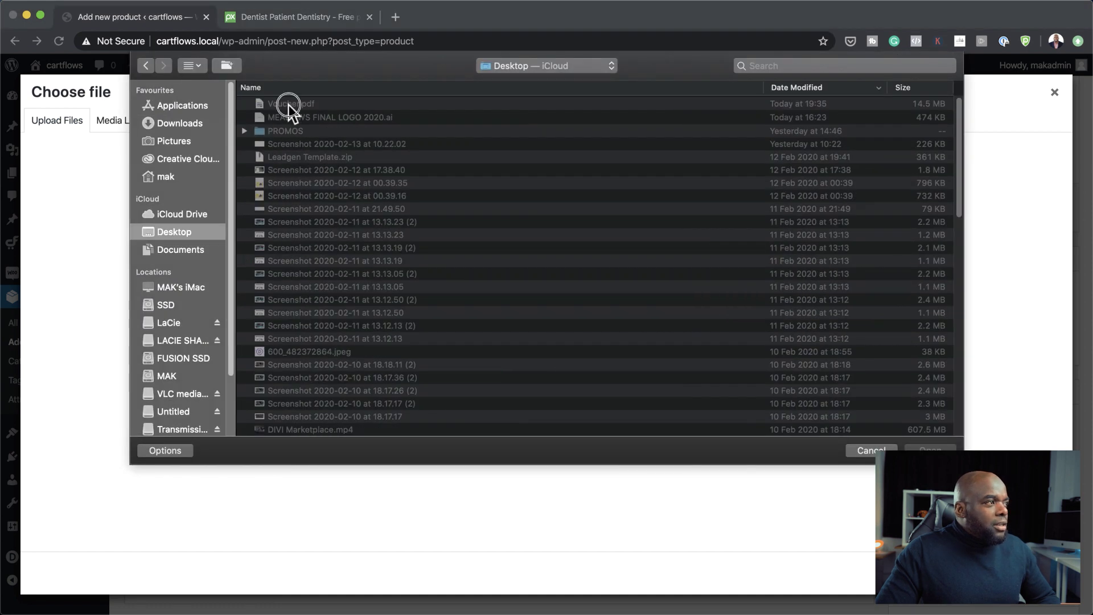
click(288, 103)
key(Return)
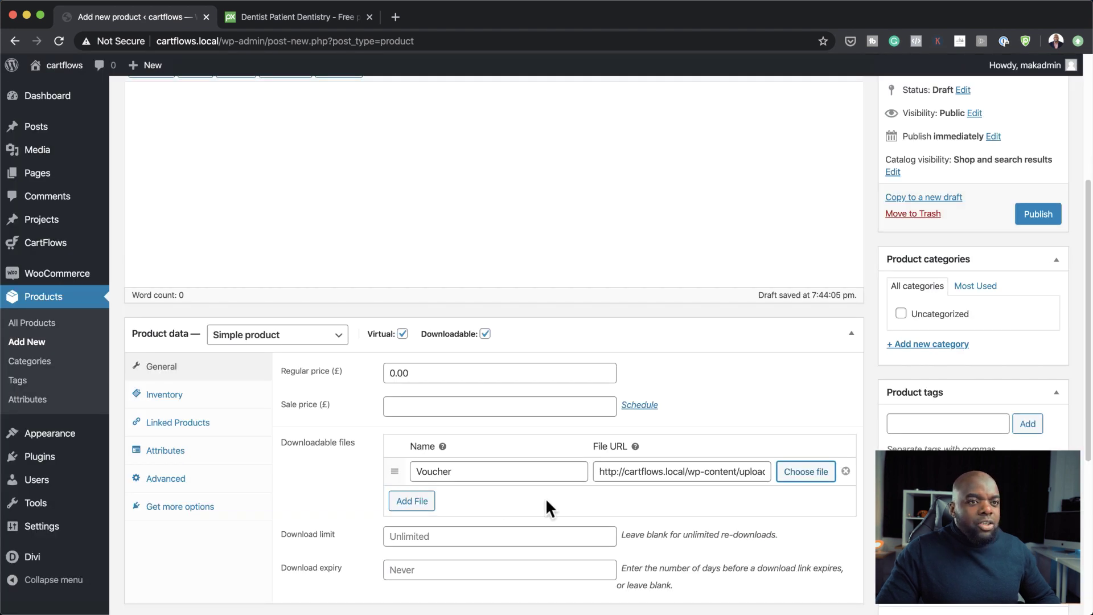
click(1040, 215)
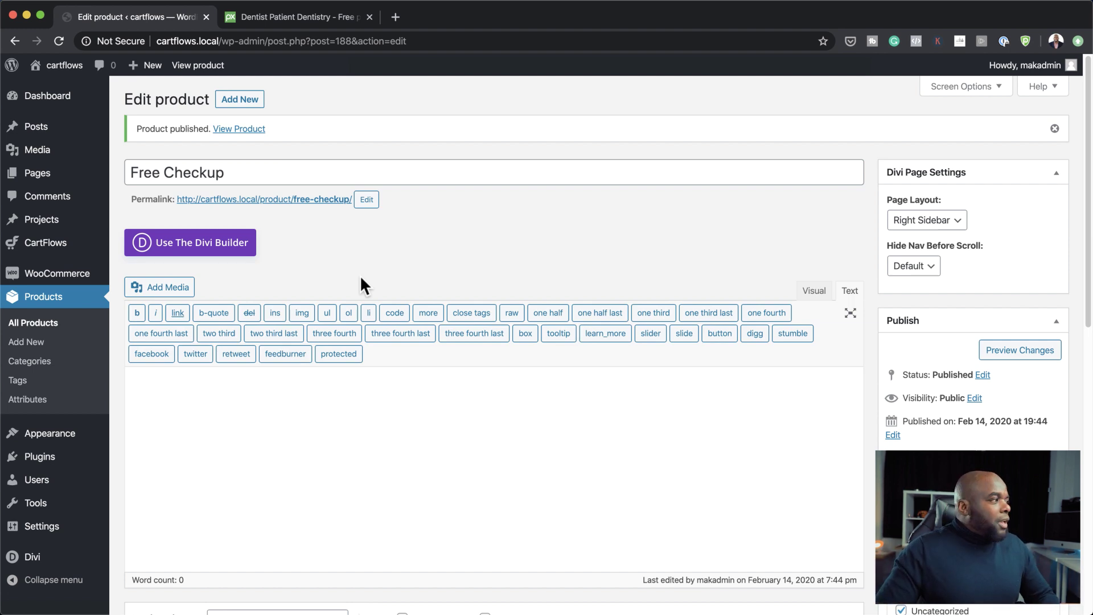
- Create a new self-designed CartFlows flow and title it Voucher
mouse_move(36, 244)
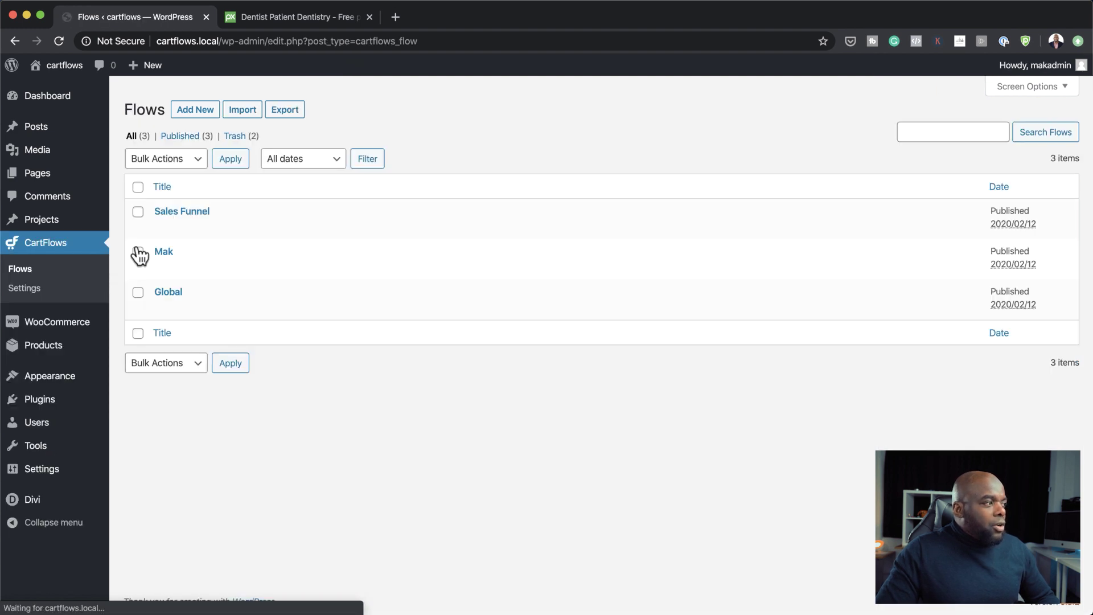
click(195, 111)
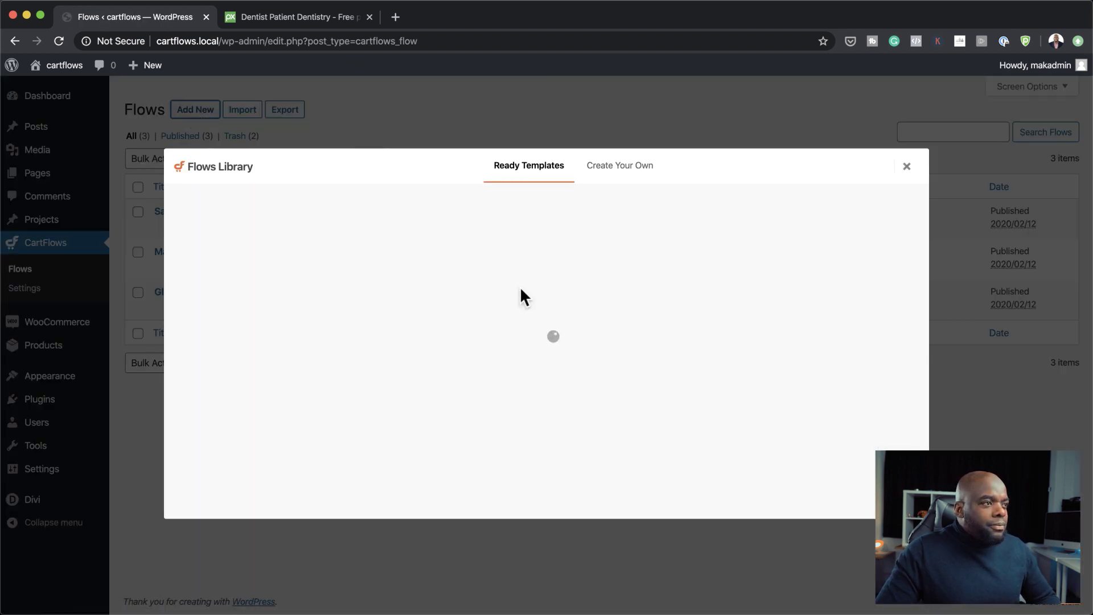
click(641, 169)
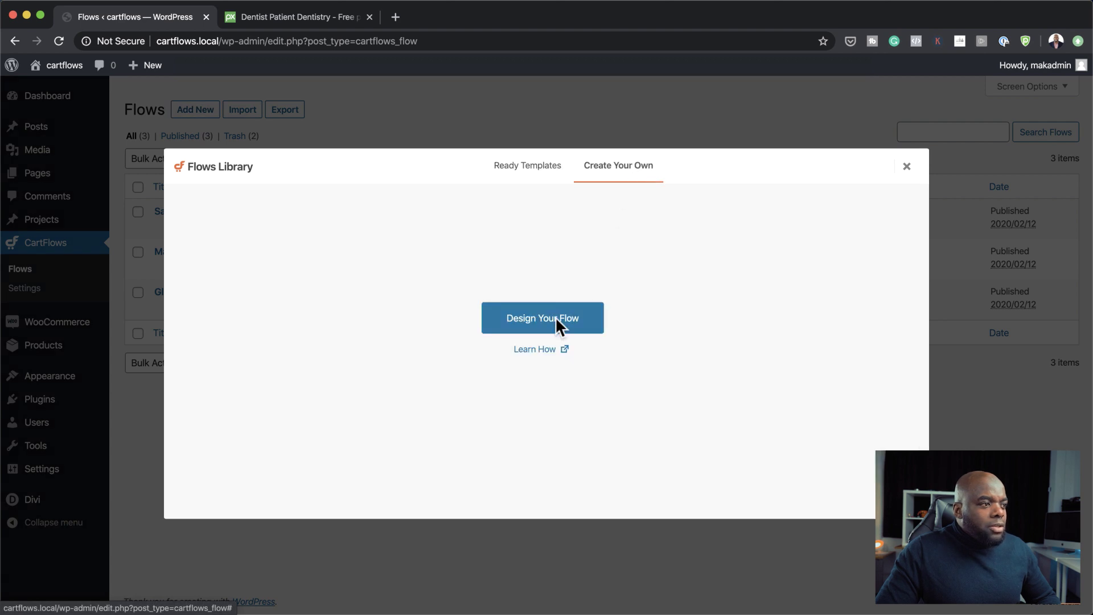
click(557, 331)
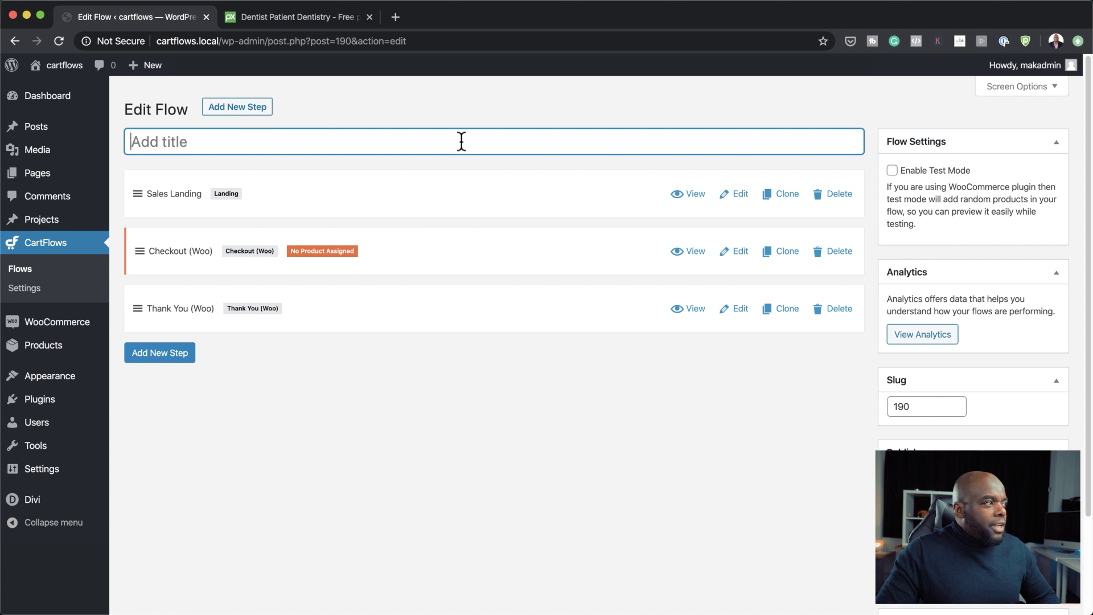
text(Vouc)
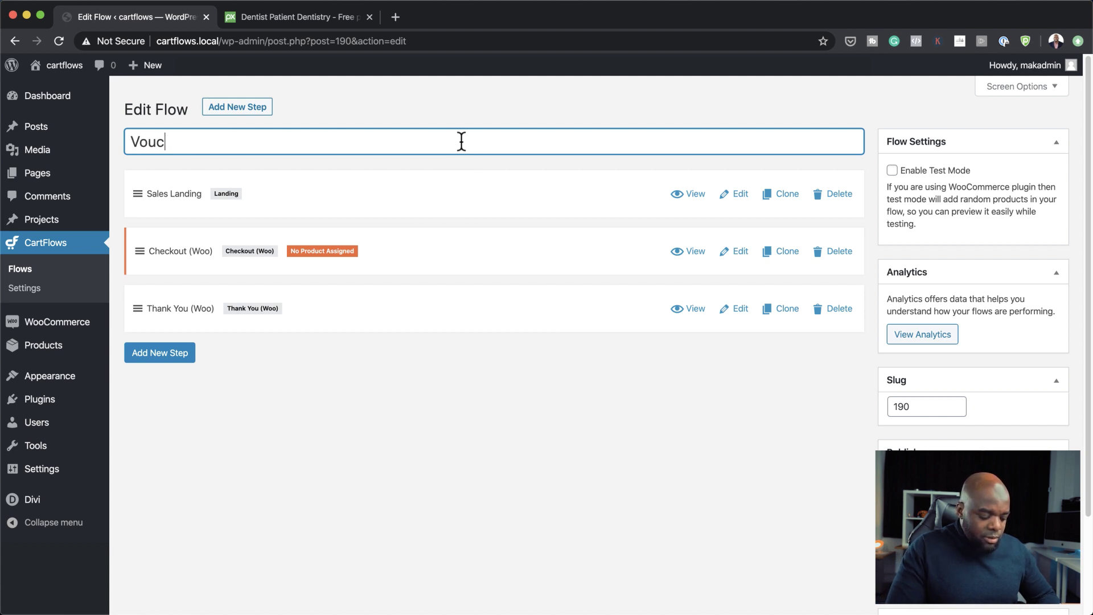
text(her)
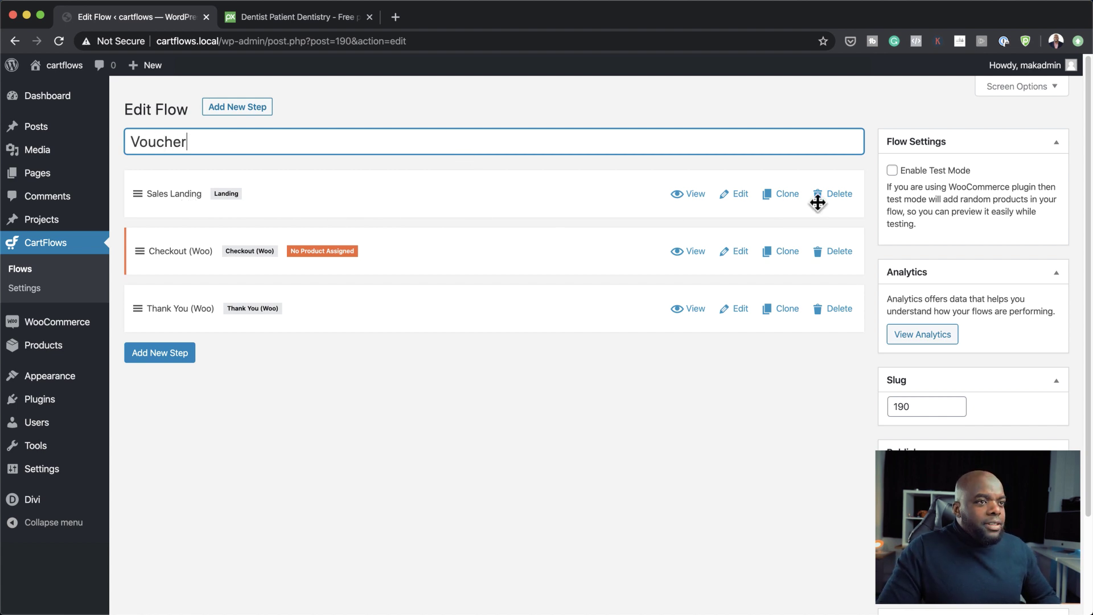
- Delete the Sales Landing and Checkout (Woo) steps from the Voucher flow and update the flow
click(836, 196)
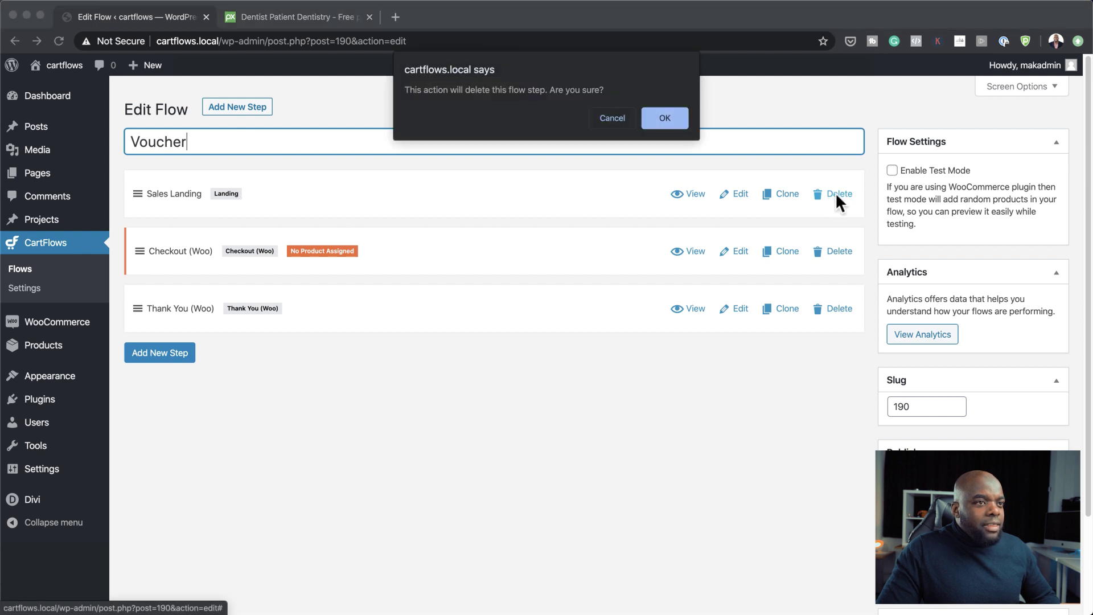
click(667, 118)
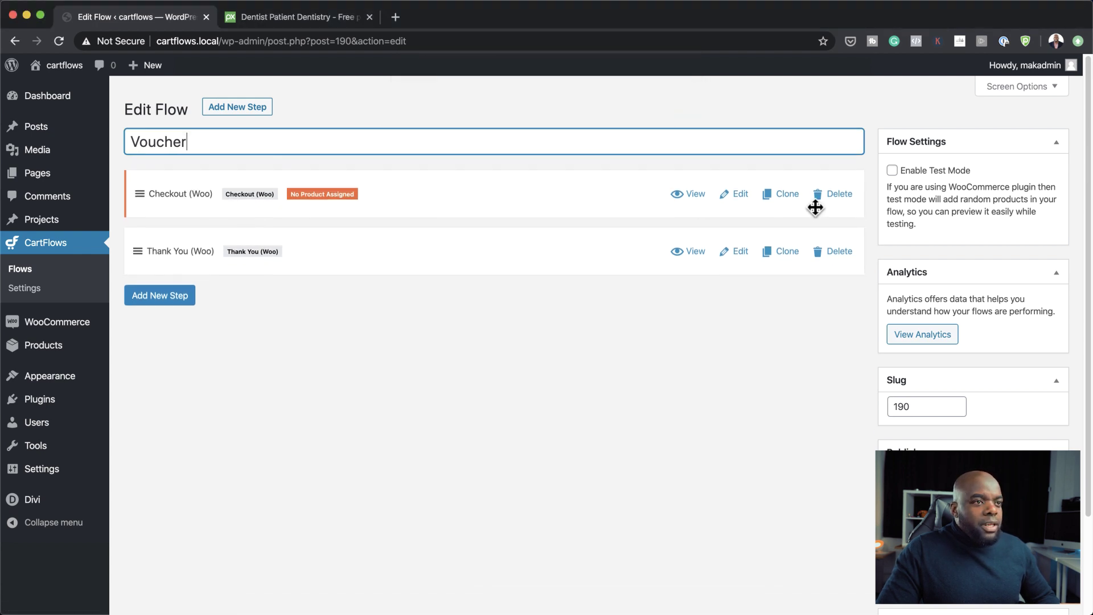
click(834, 195)
click(663, 119)
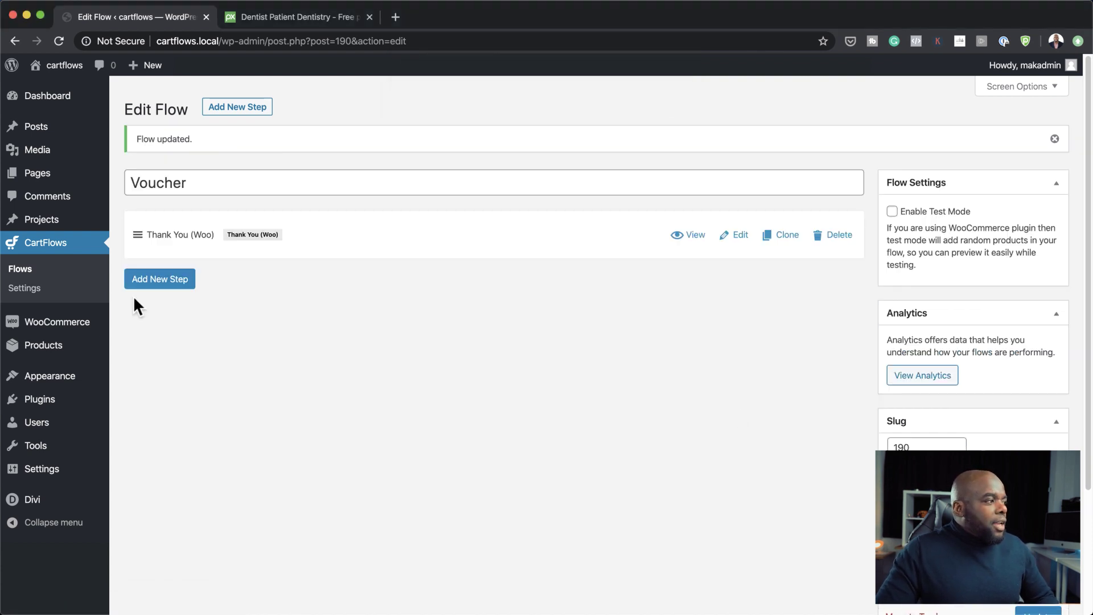
- Add a self-designed Optin (Woo) step to the Voucher flow
click(178, 284)
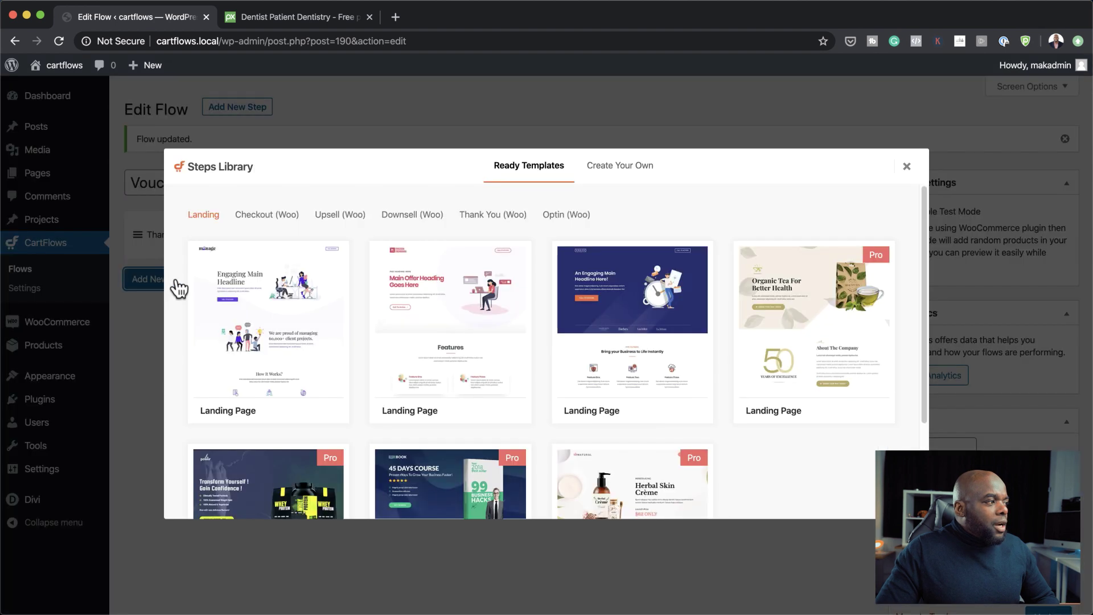
click(581, 217)
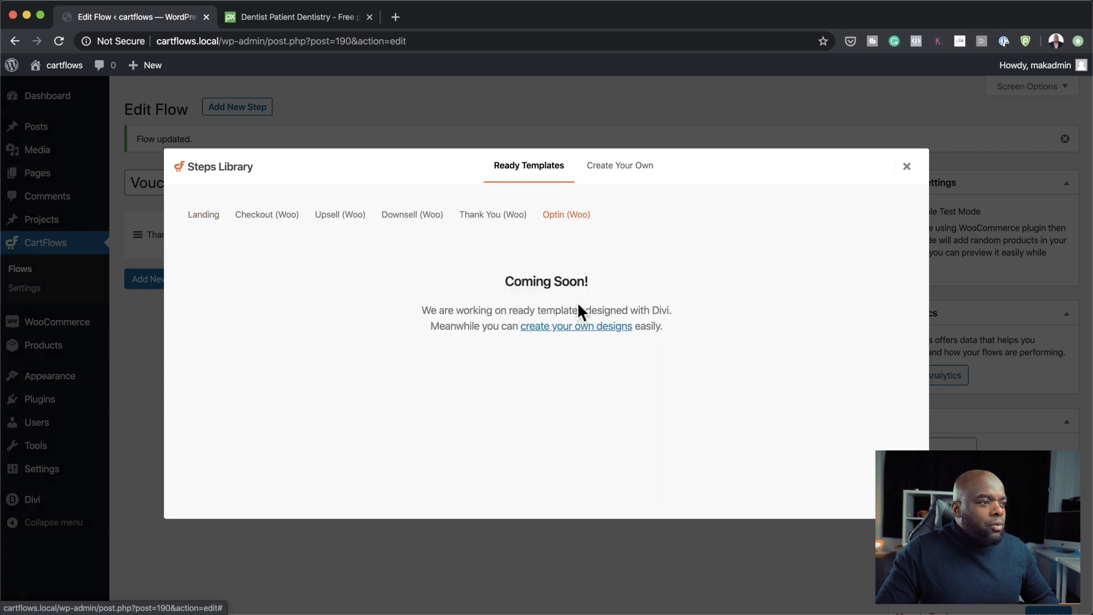
click(586, 330)
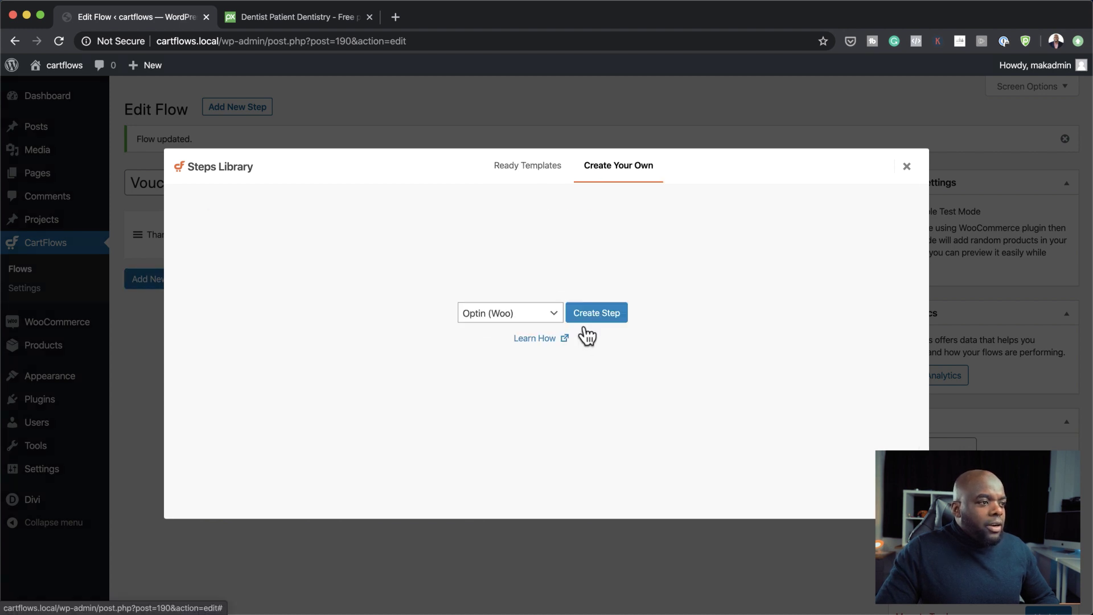
click(597, 314)
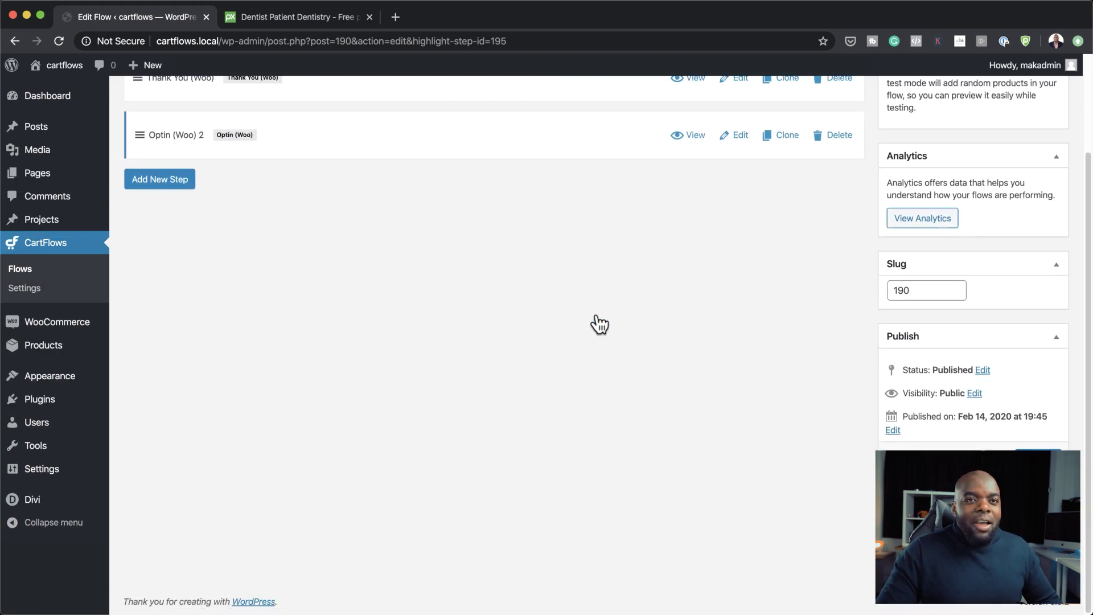
scroll(675, 360, up, 3)
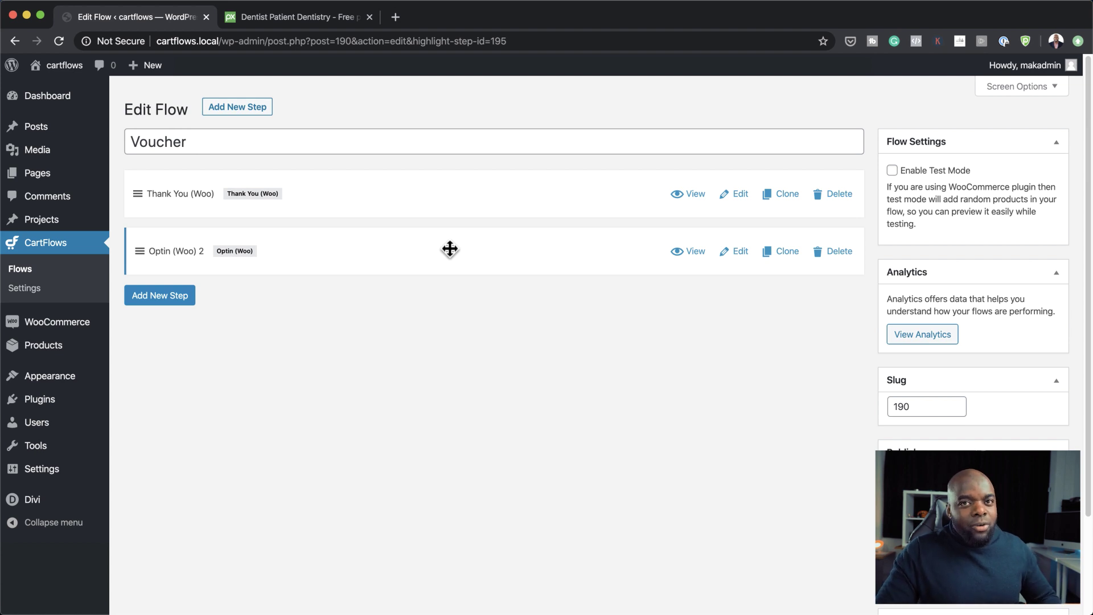
- Move the Optin (Woo) 2 step above Thank You (Woo) in the Voucher flow and update the flow
drag(449, 251, 456, 184)
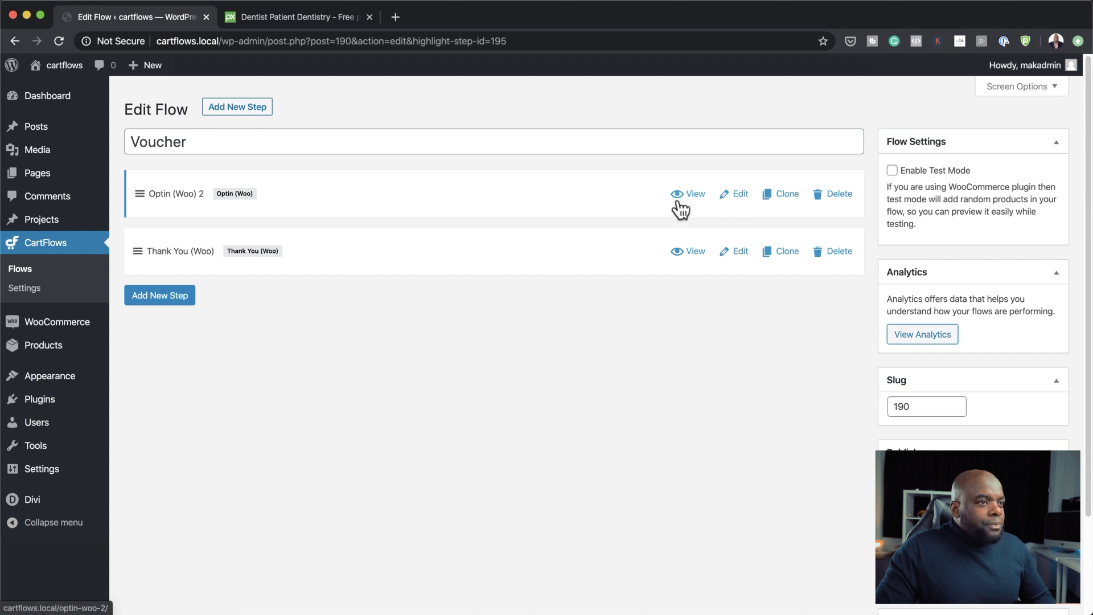
click(787, 251)
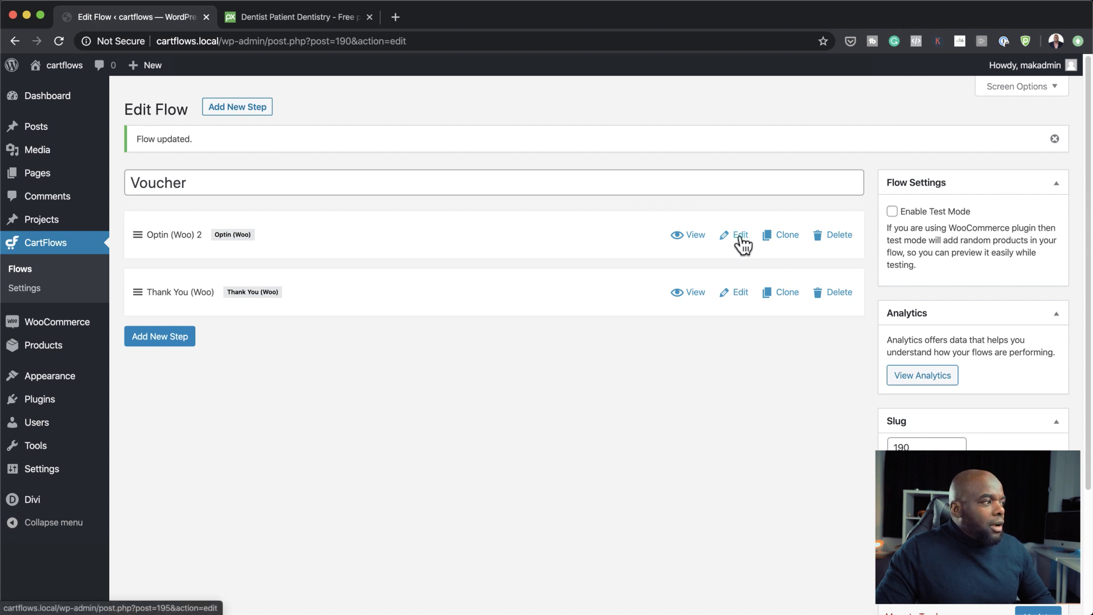
- Open the Optin (Woo) 2 step for editing and start a from-scratch layout in the Divi Builder
click(741, 240)
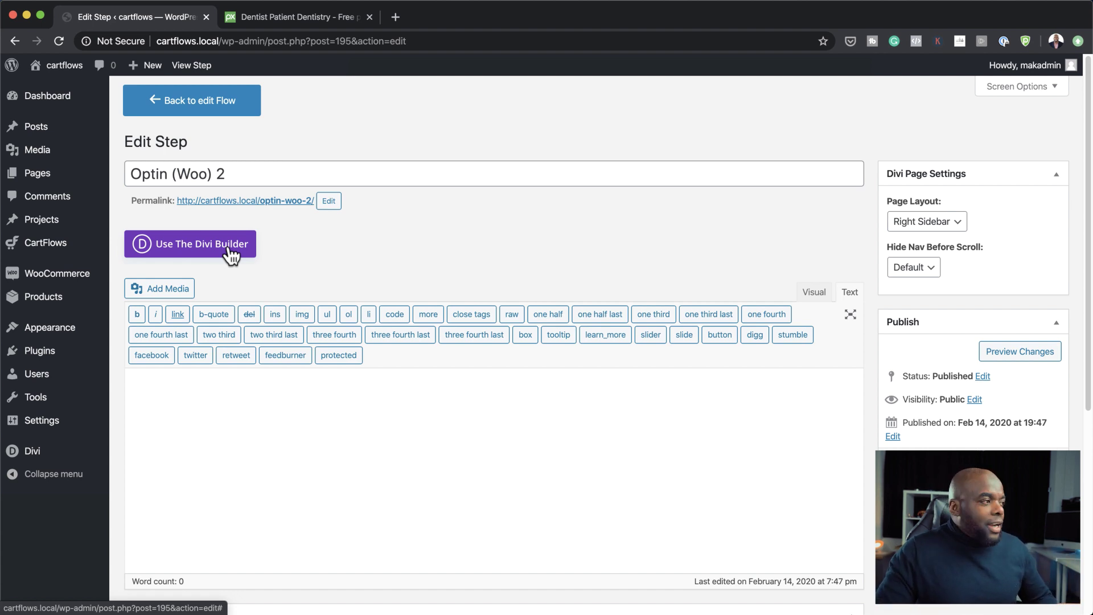
click(229, 245)
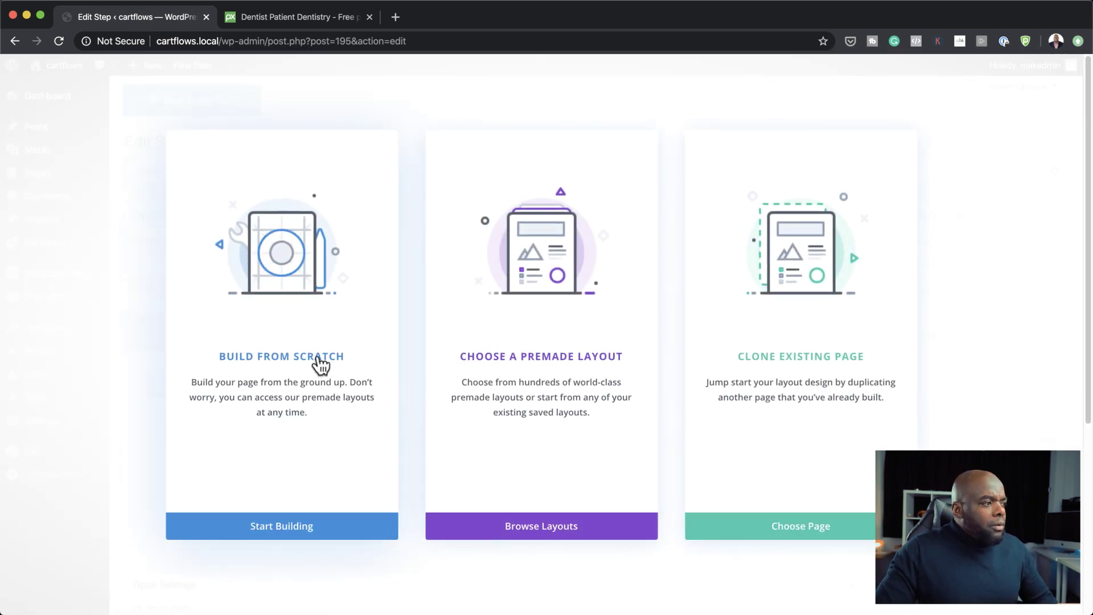
click(319, 364)
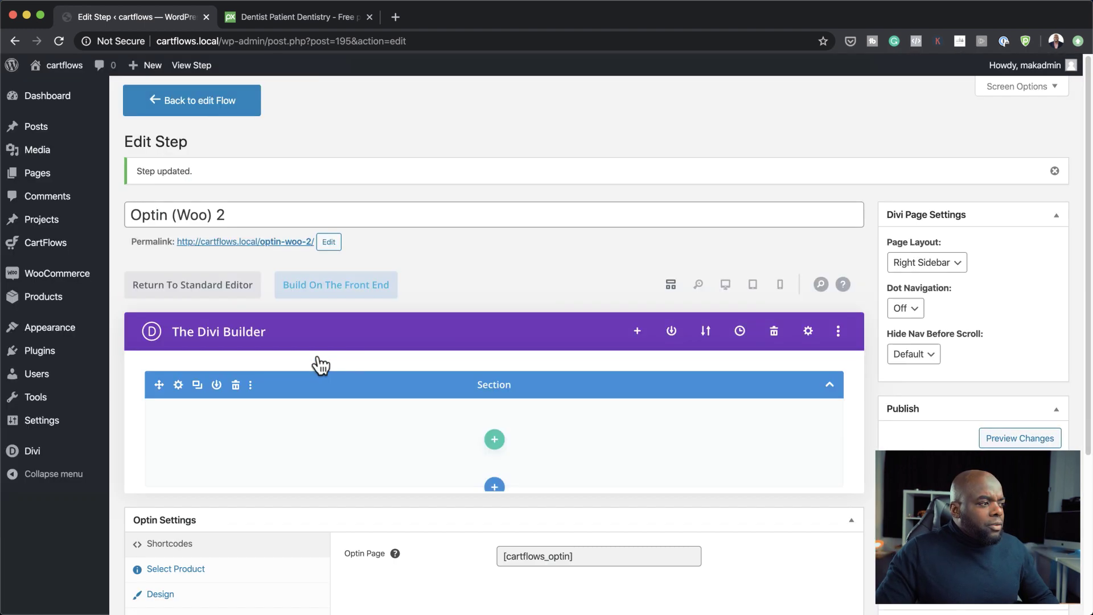
click(608, 116)
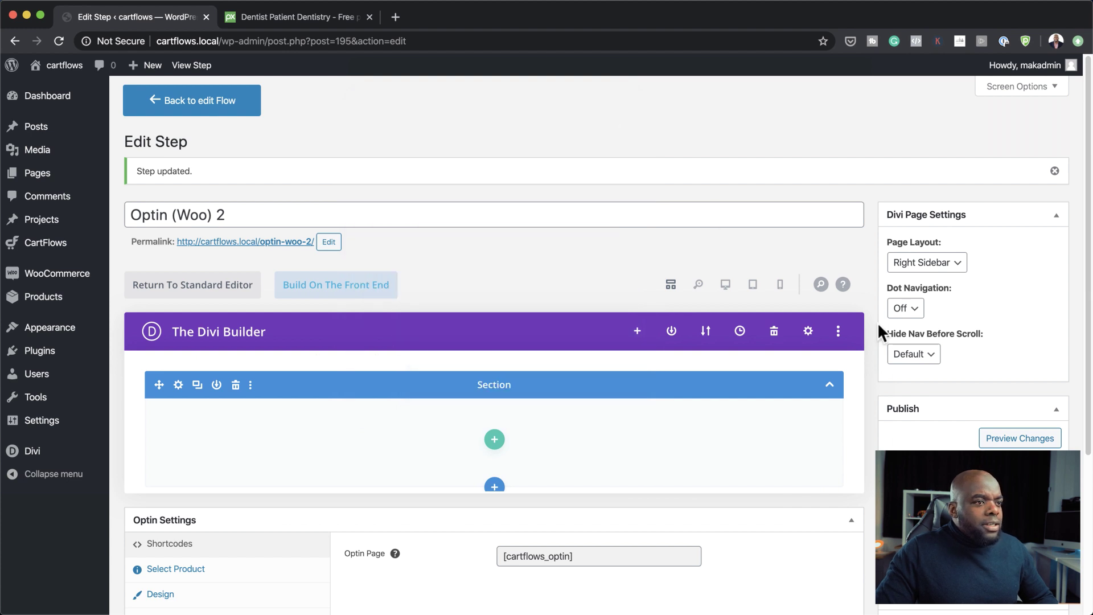
- Import LANDING OPT.json from the Desktop's Leadgen Template folder as the Divi layout, replacing the existing content
click(706, 331)
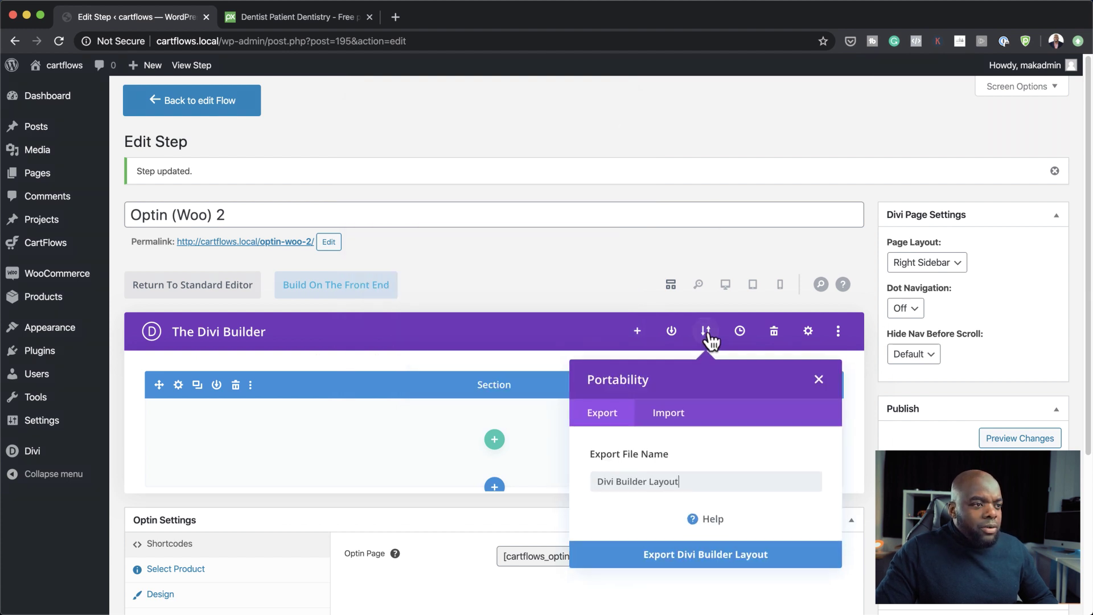
click(675, 417)
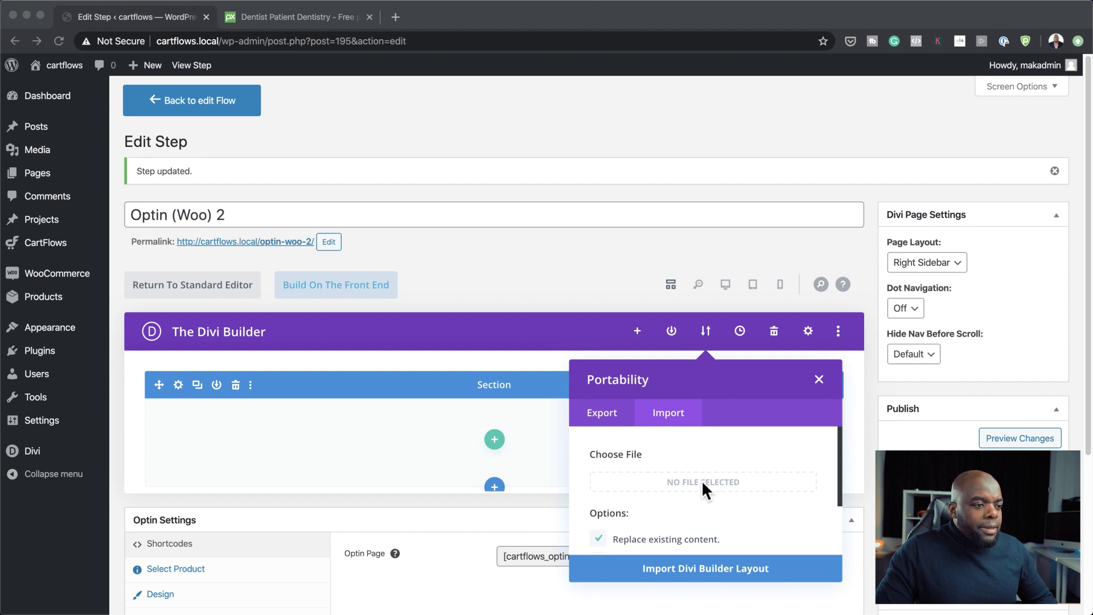
click(714, 482)
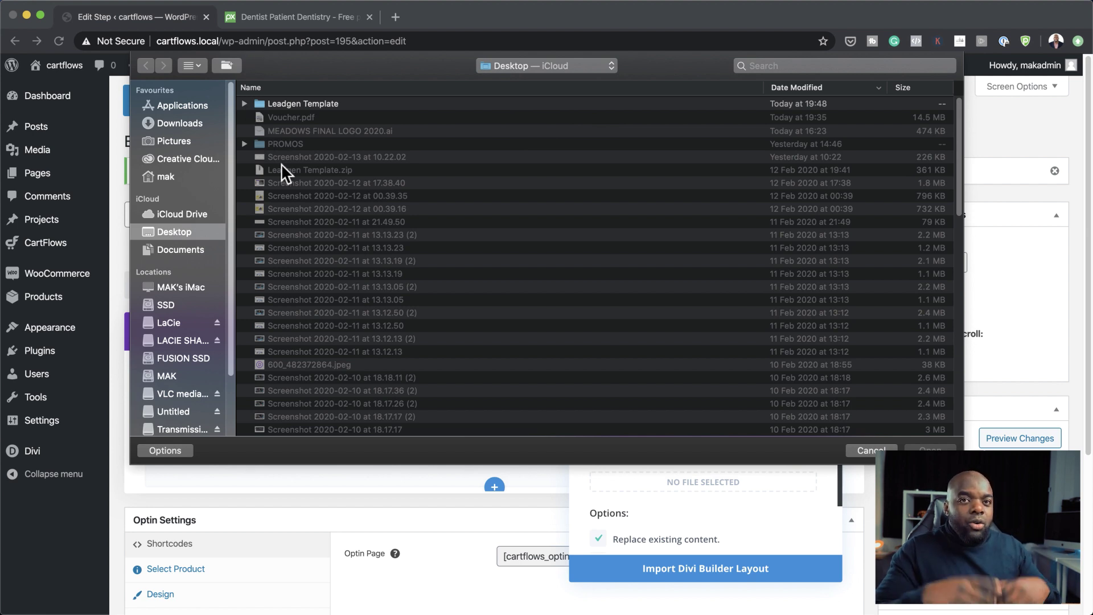
click(245, 103)
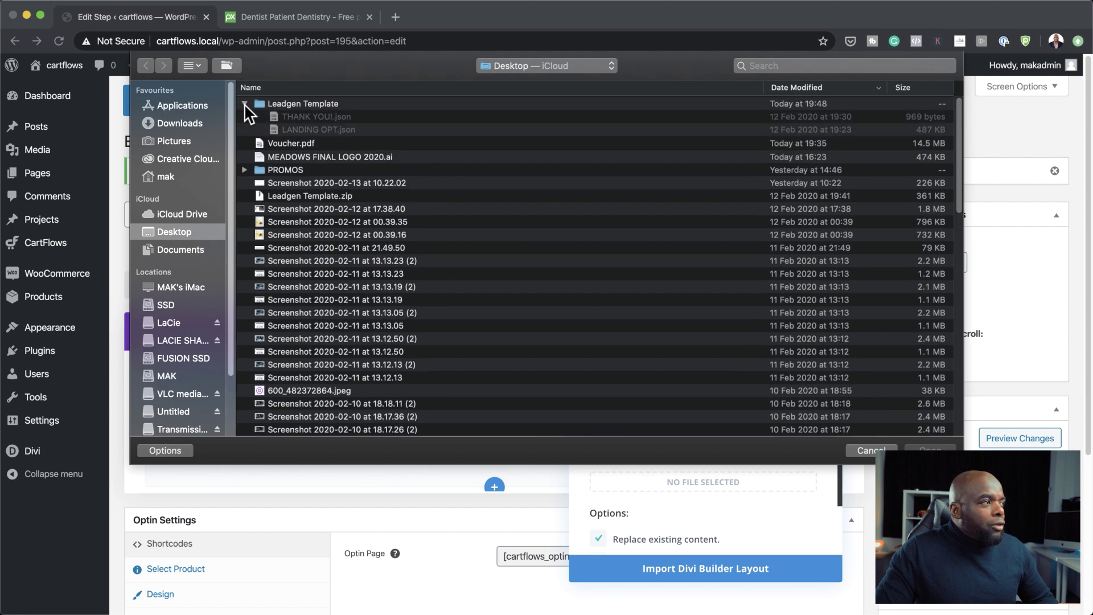
click(346, 130)
click(925, 448)
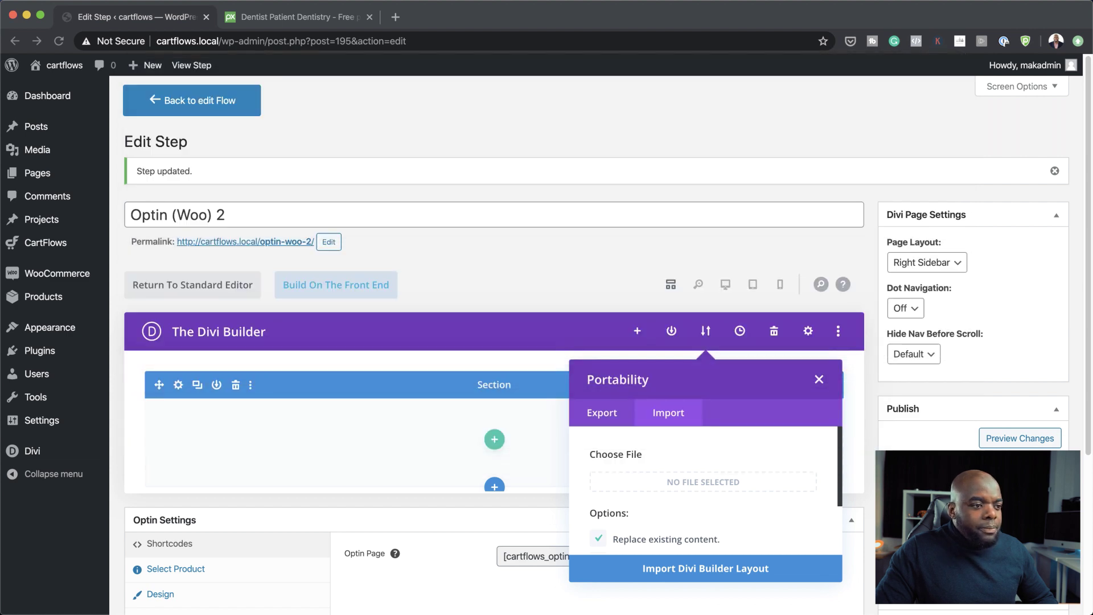
click(741, 566)
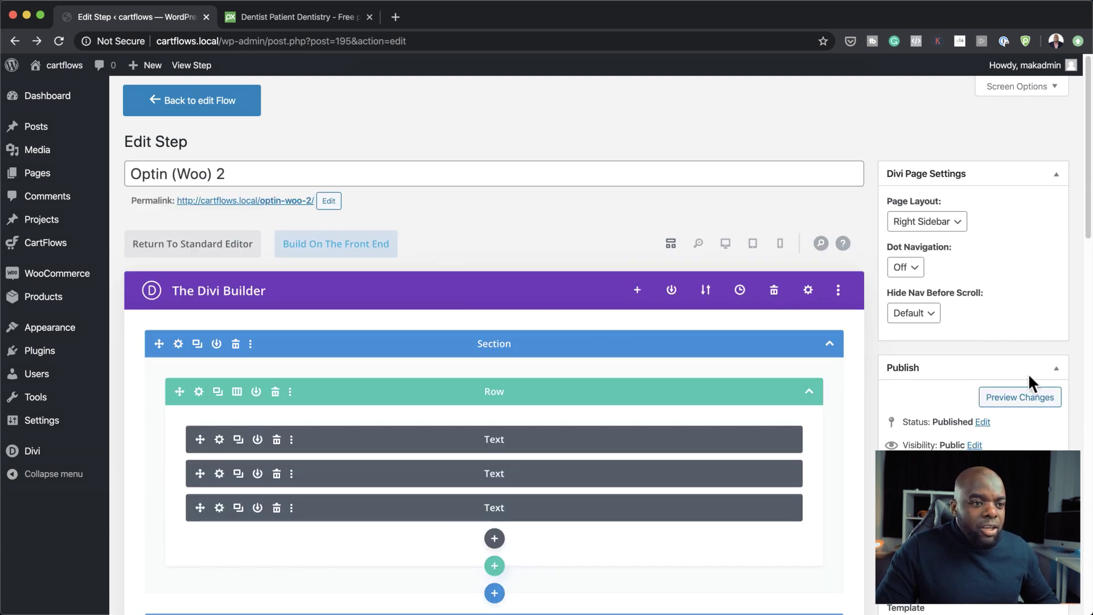
- Set the optin step's template to Template for Page Builders and update the step
scroll(968, 367, down, 5)
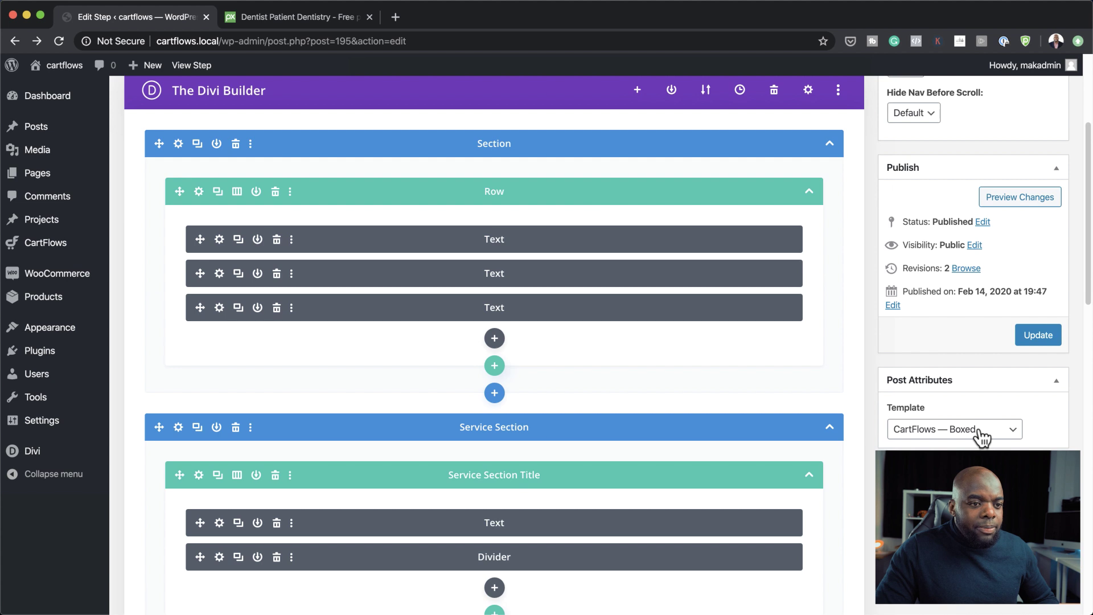
click(981, 436)
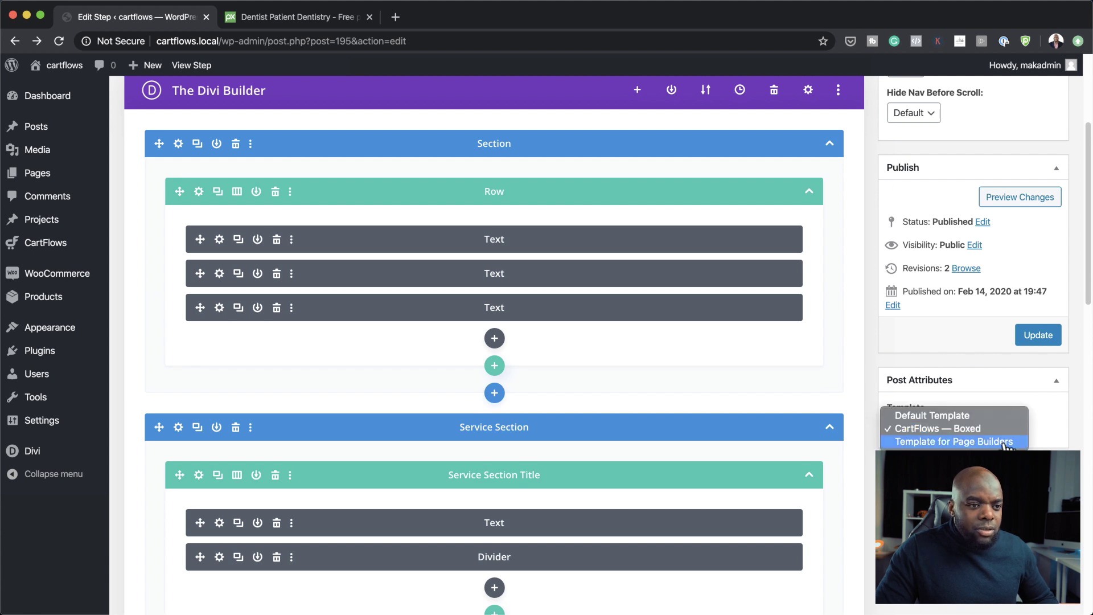
click(1005, 446)
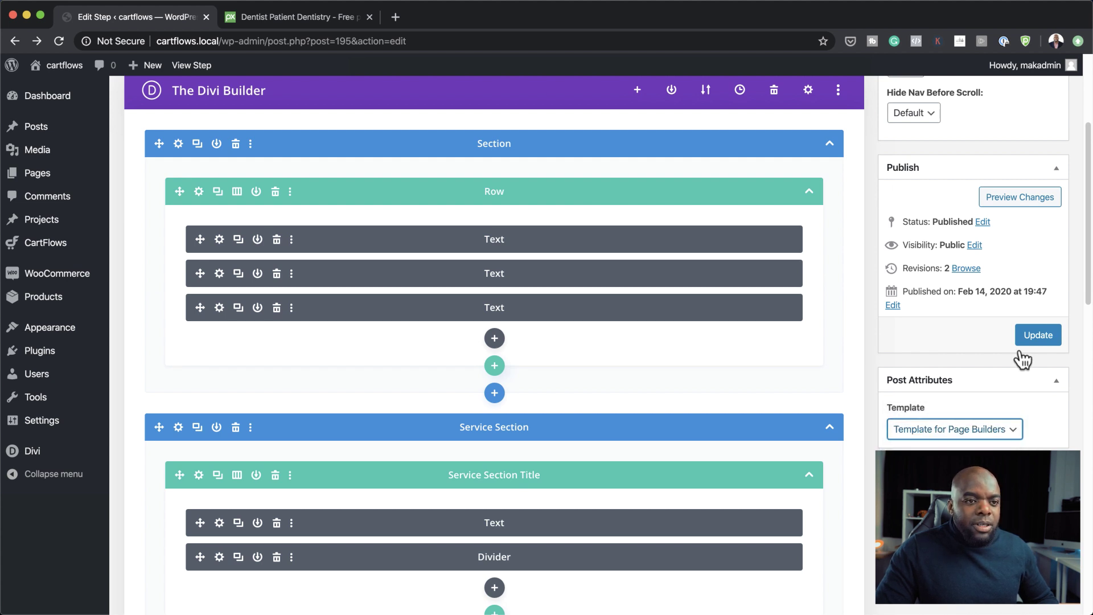
click(1041, 332)
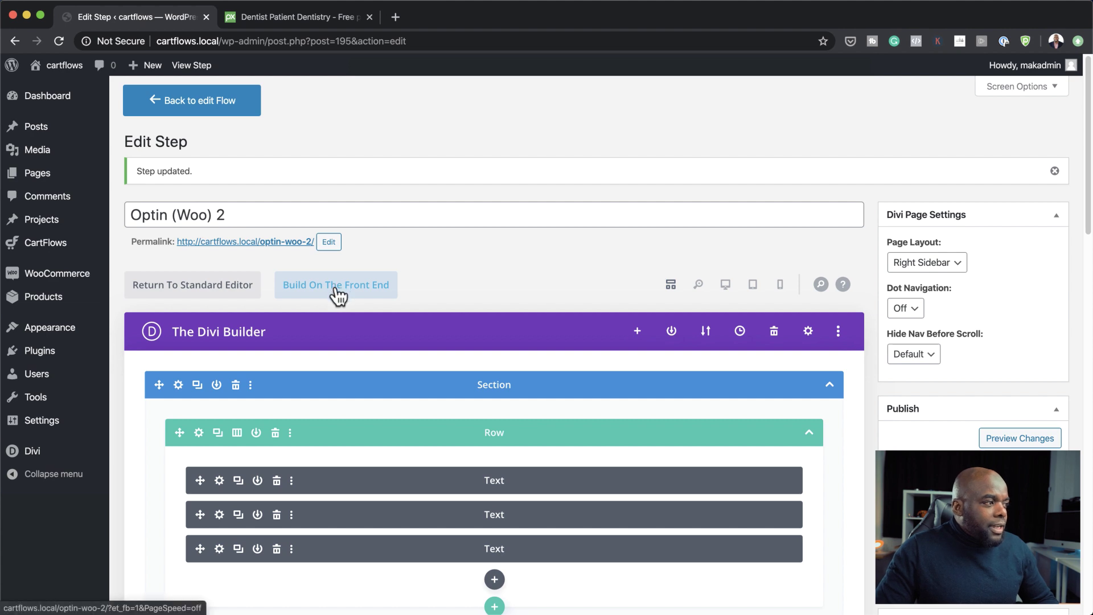
- Open the optin page in Divi's front-end builder and check the dentist photo on the Pixabay page
click(336, 286)
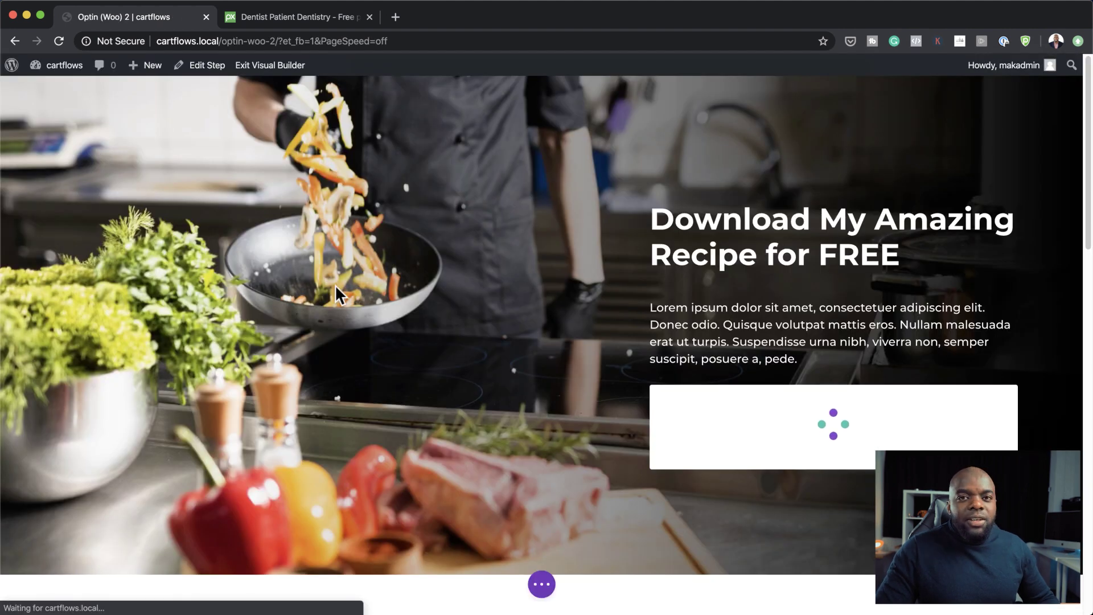
click(311, 19)
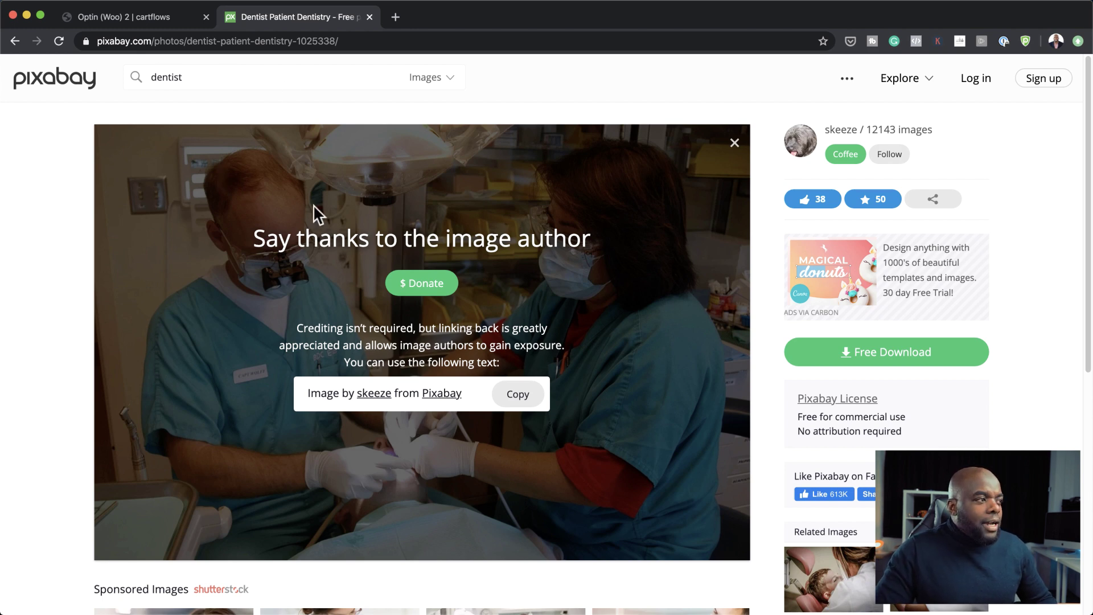
click(164, 18)
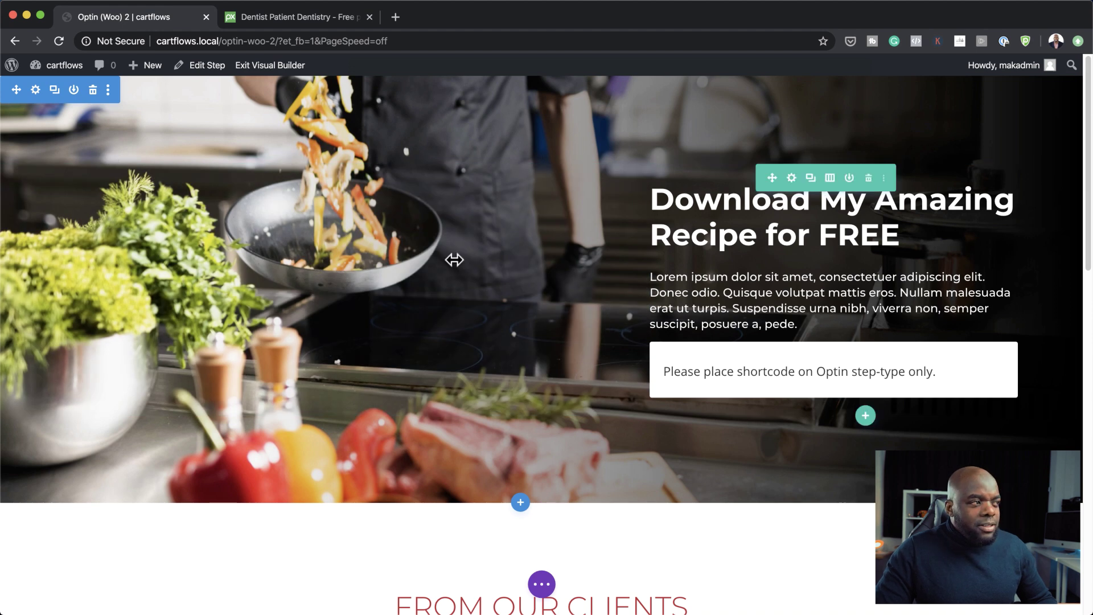
- Replace the hero section's background image with woman-in-black-and-white-floral-top-lying-on-chair-3663999-scaled.jpg from the media library and save the section settings
click(35, 90)
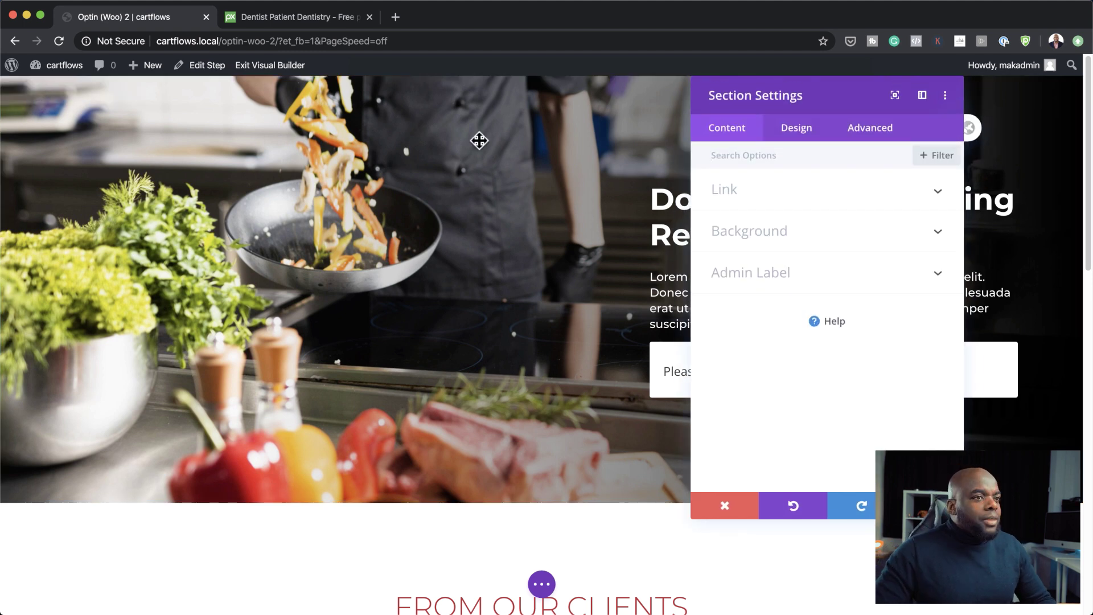
click(923, 98)
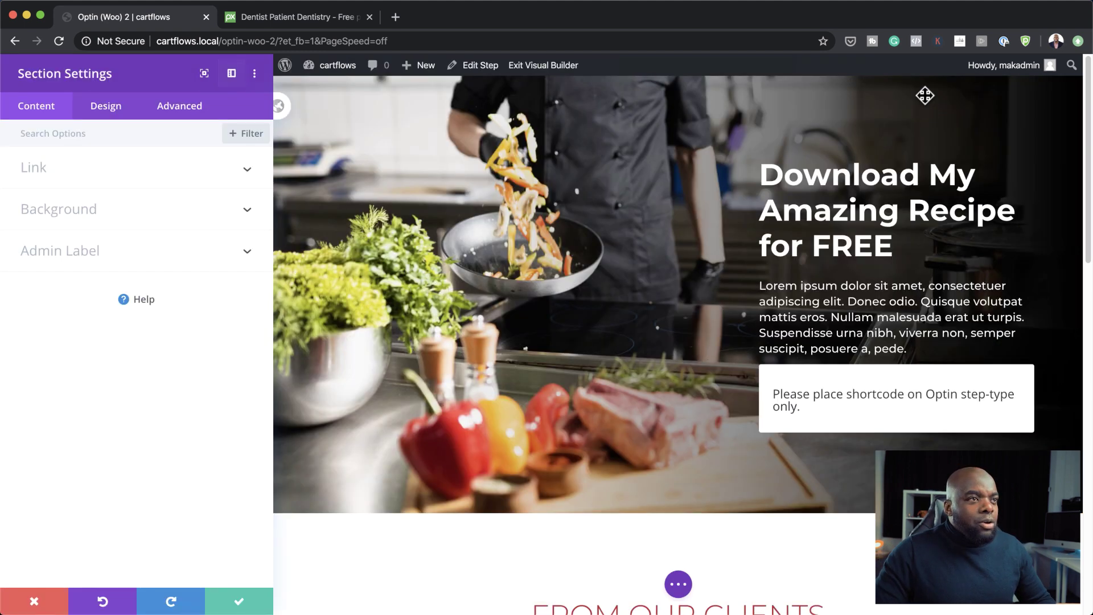
click(95, 219)
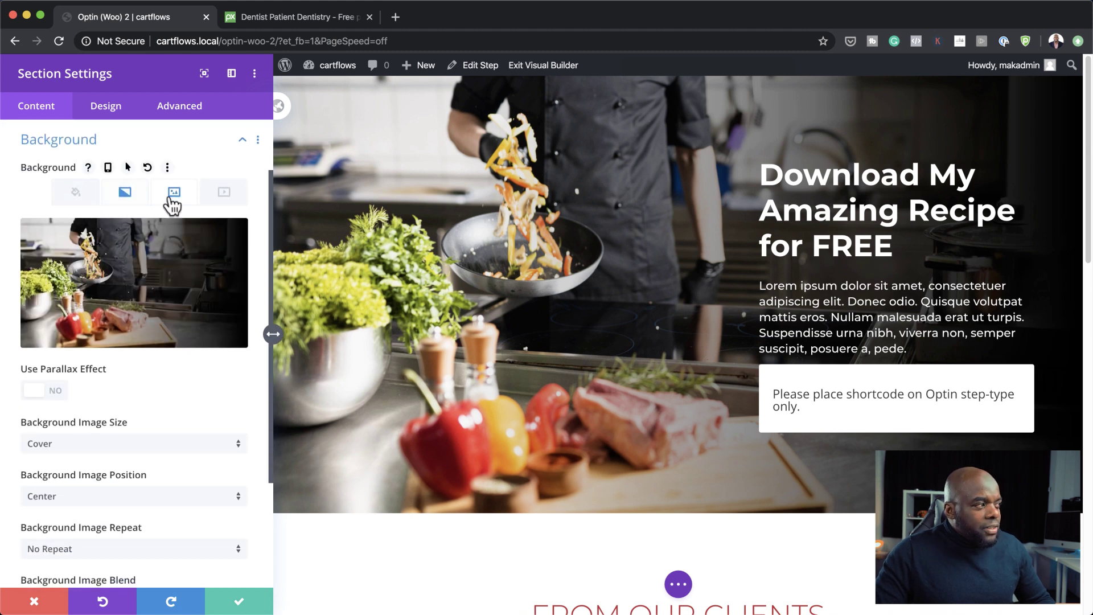
click(123, 276)
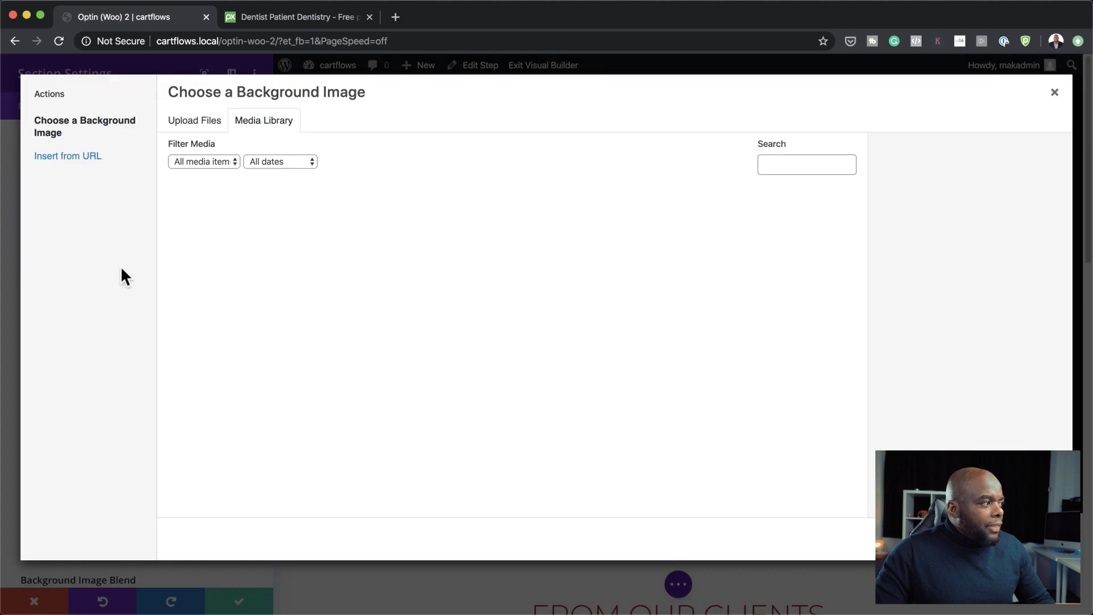
click(231, 242)
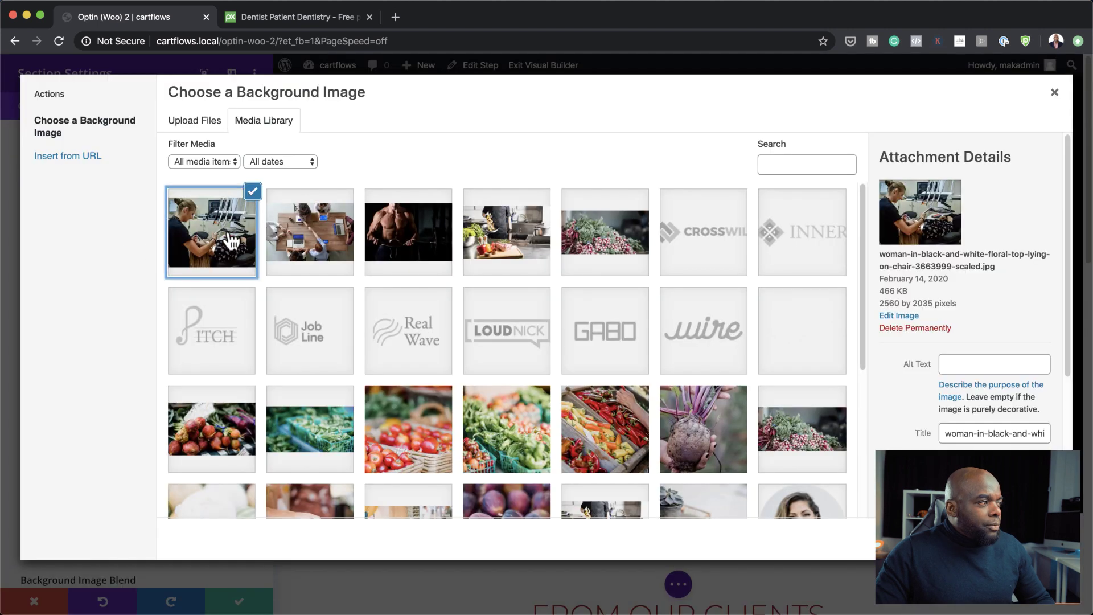
double_click(231, 242)
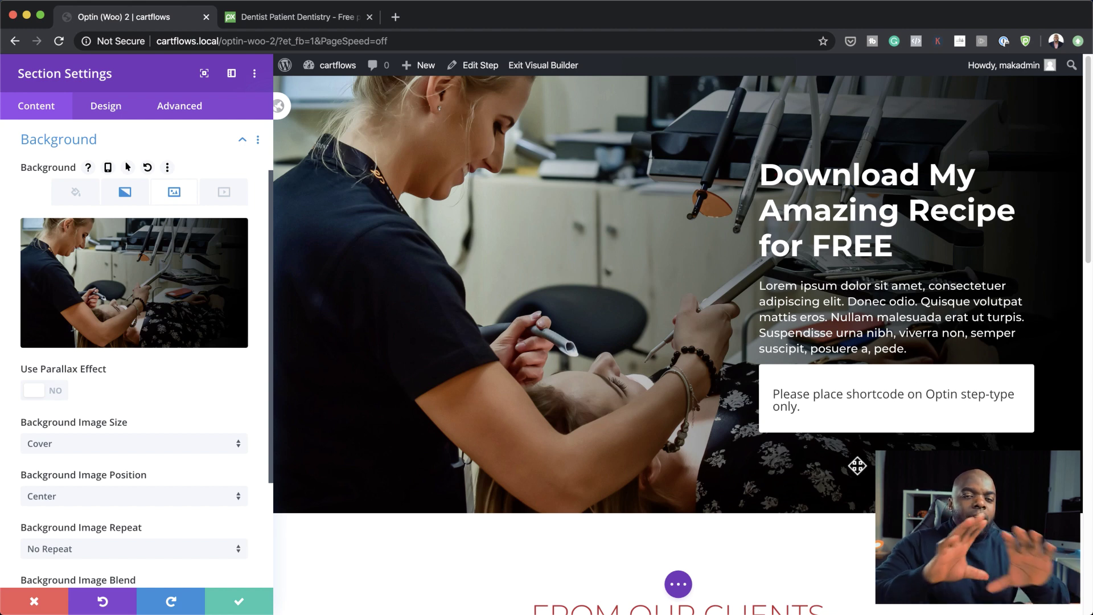
click(242, 601)
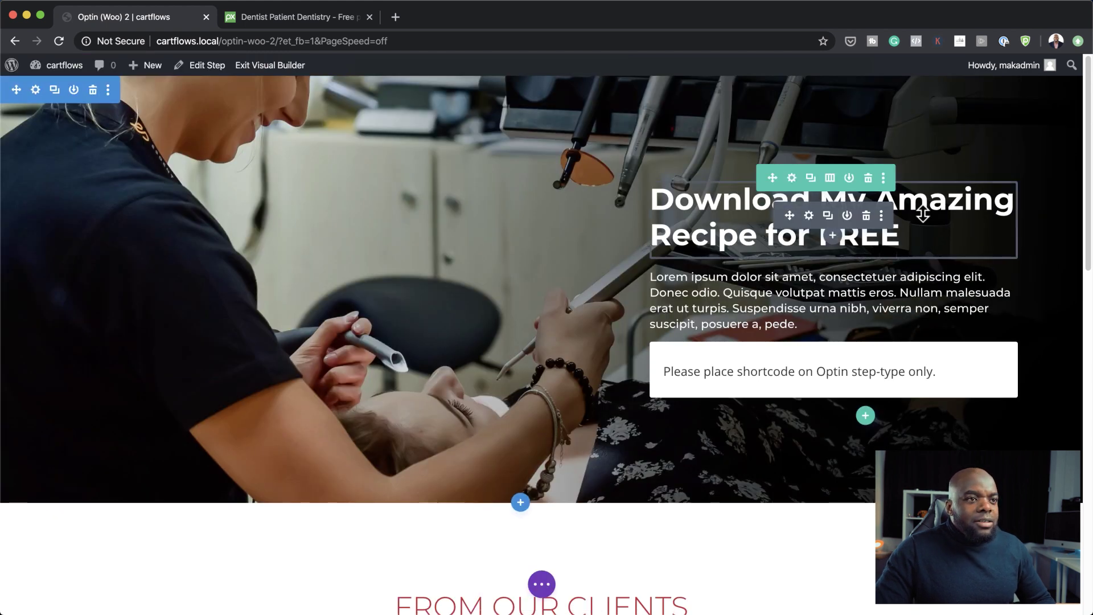
- Replace the hero heading text with "Get a FREE checkup today!"
click(905, 233)
drag(905, 234, 651, 199)
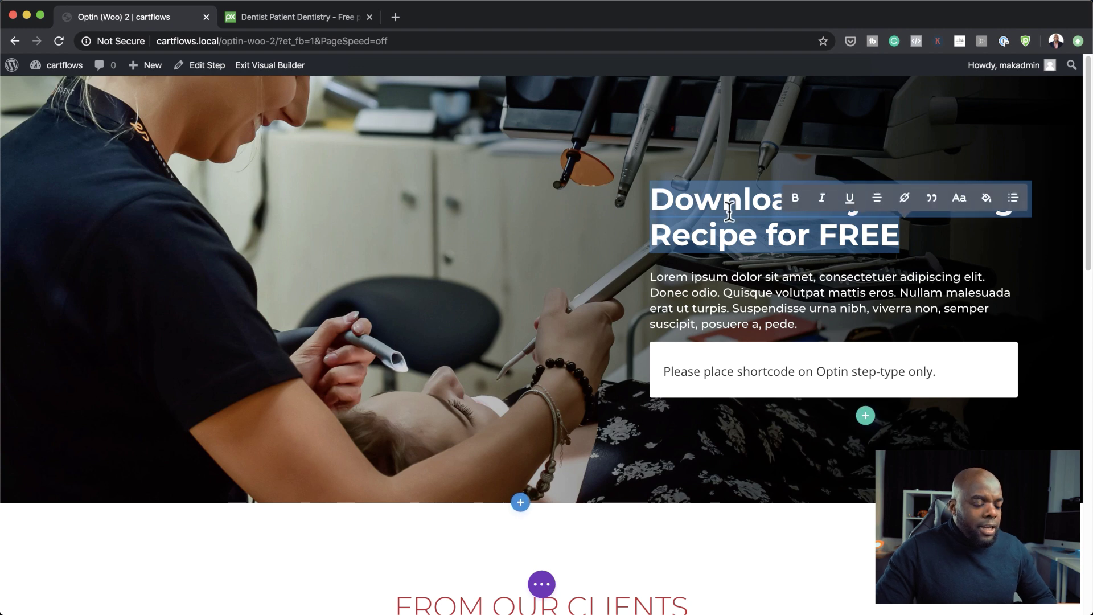
text(Get a FREE checkup today!)
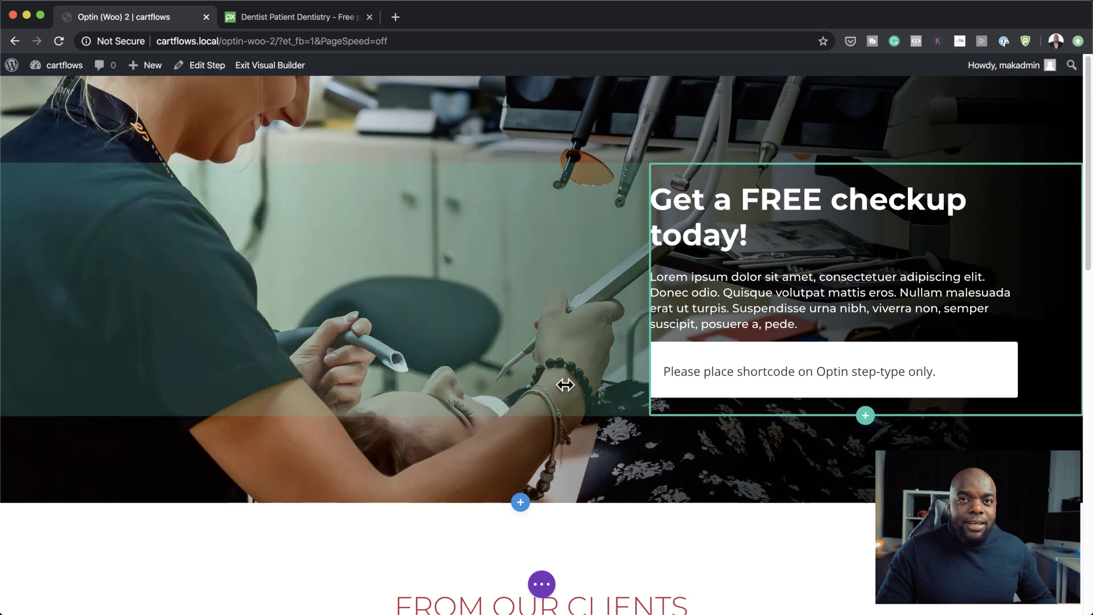
- Change the text color of the "From Our Clients" heading to the blue preset and save the text settings
scroll(681, 435, down, 5)
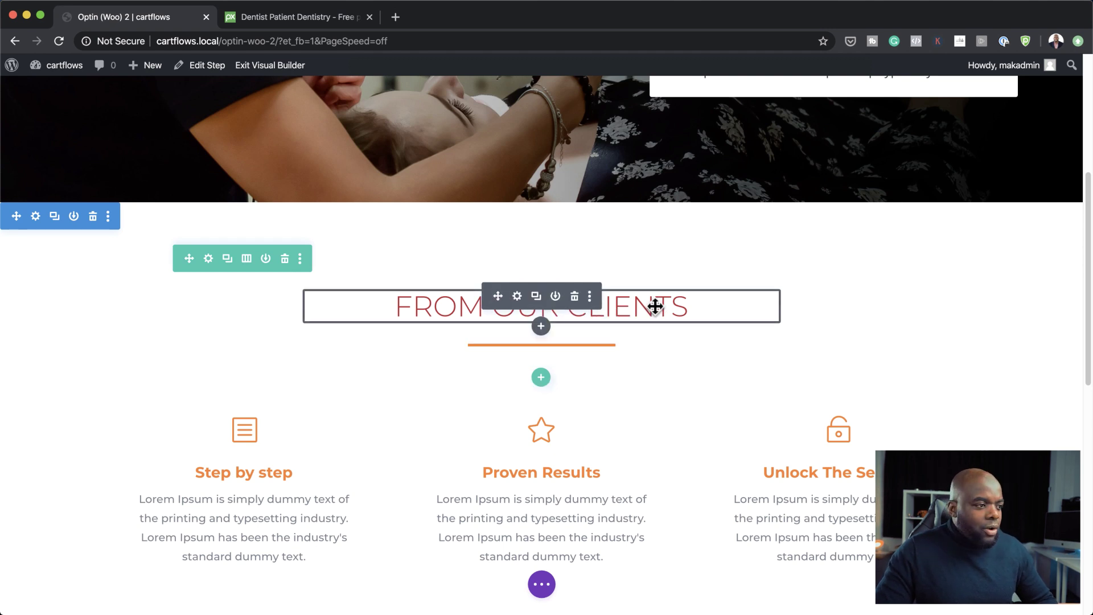
scroll(637, 323, down, 1)
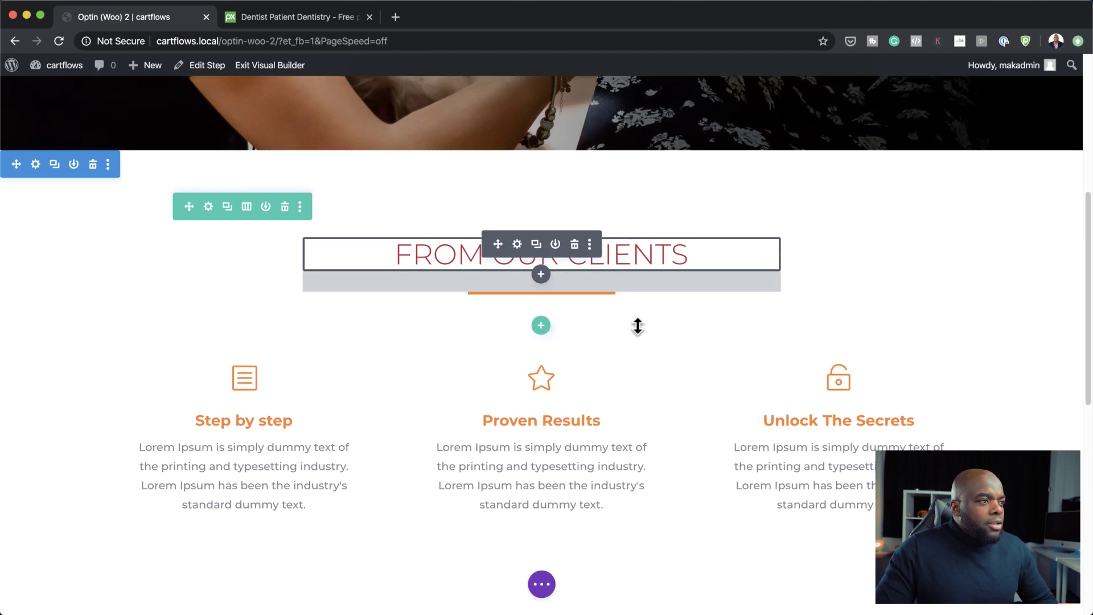
click(517, 245)
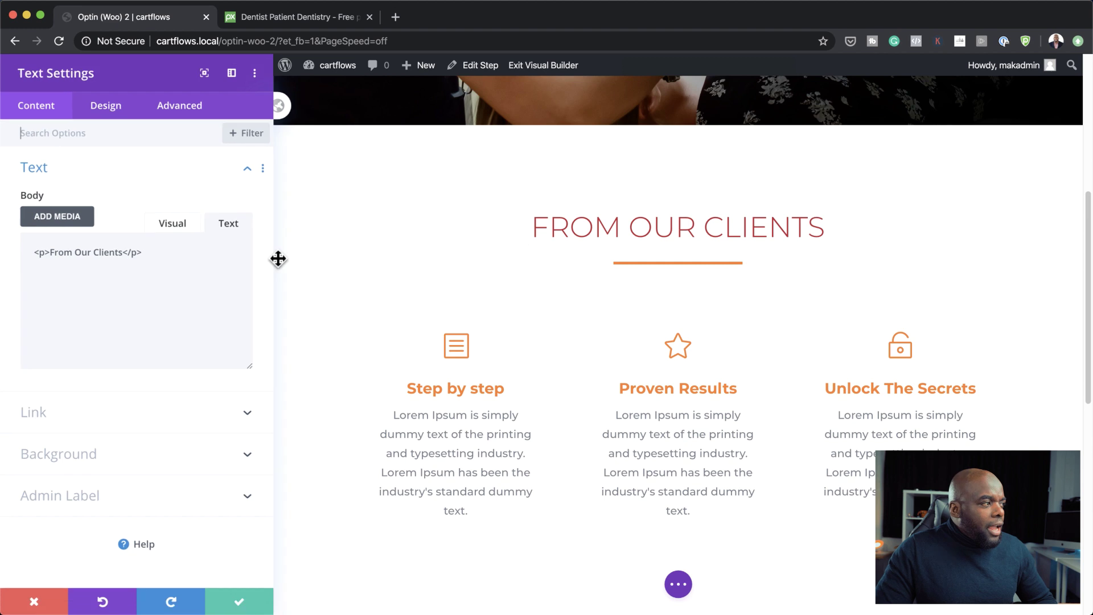
click(114, 118)
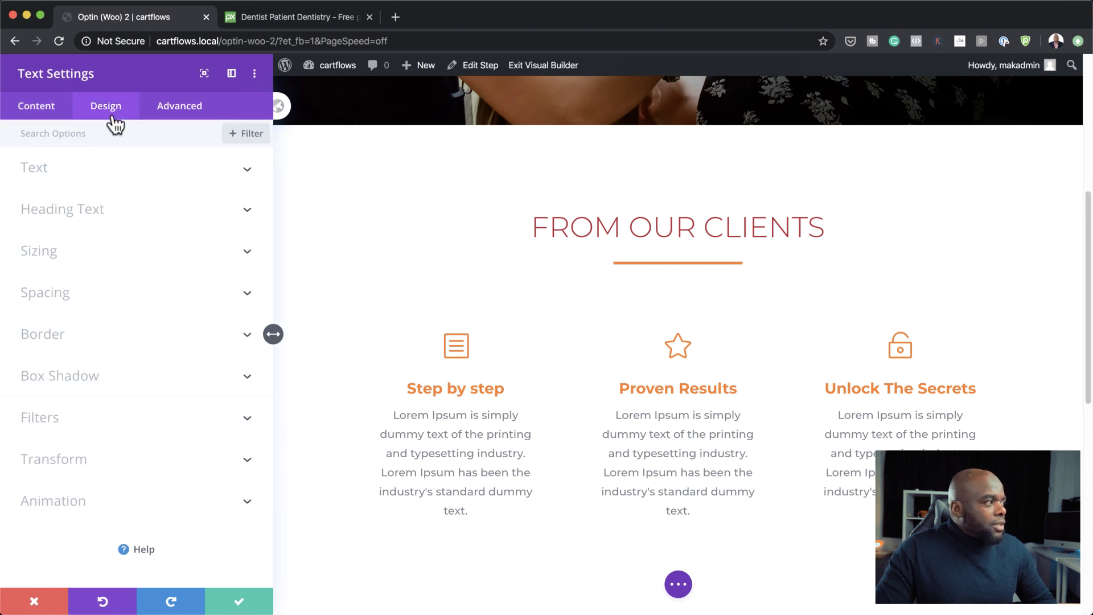
click(441, 216)
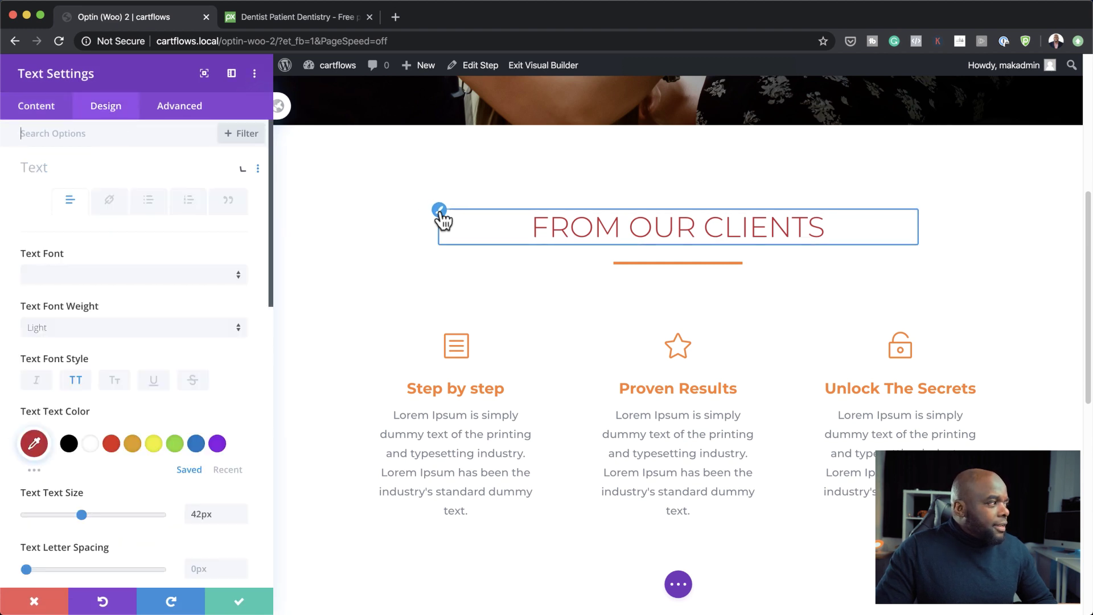
click(195, 443)
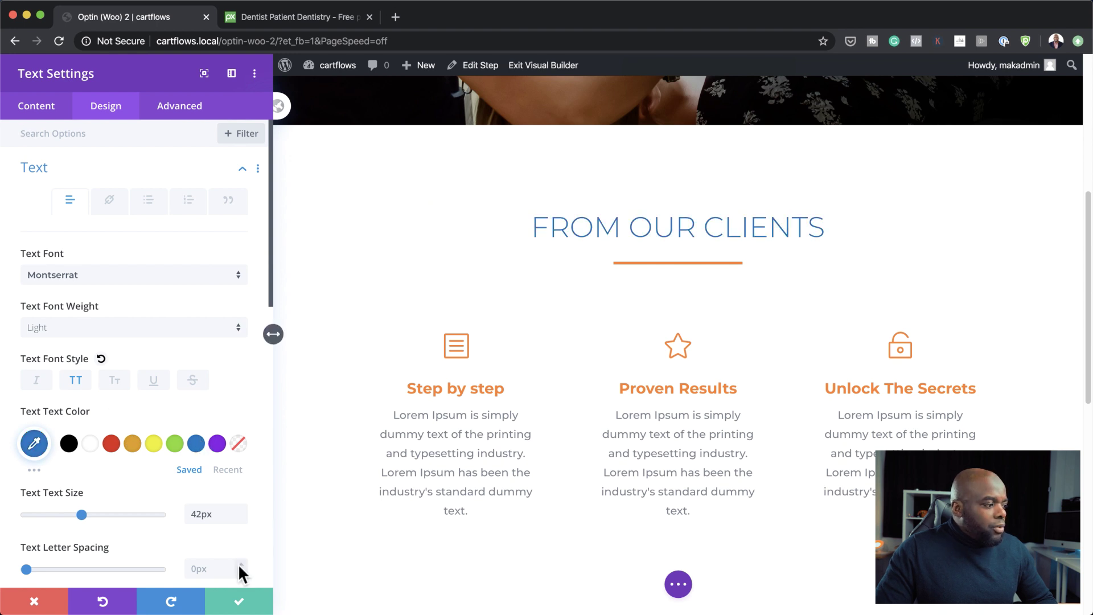
click(237, 601)
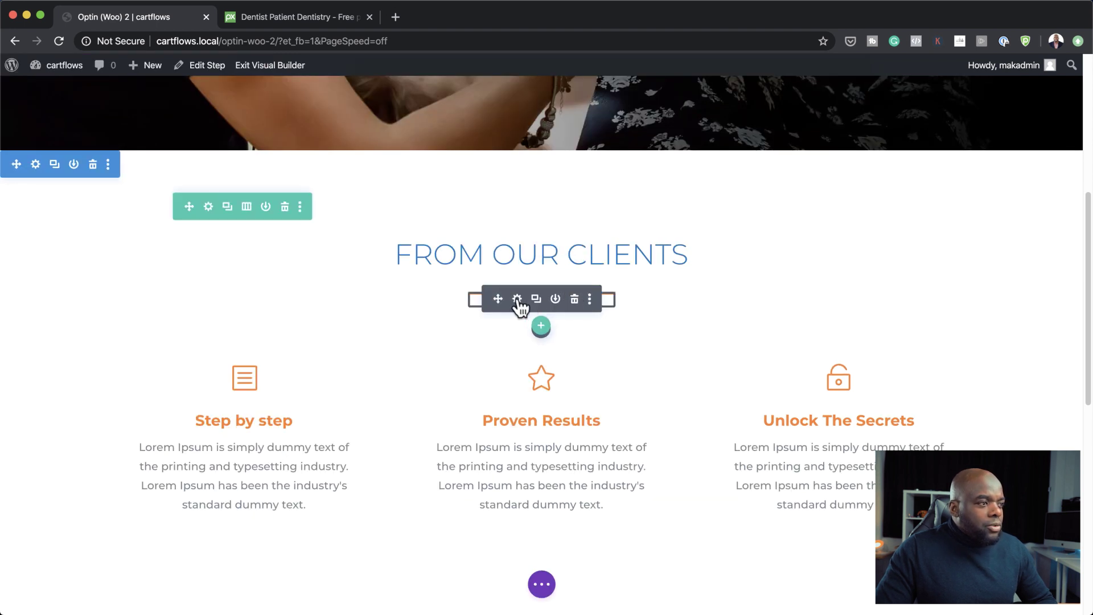
- Change the line color of the divider under the "From Our Clients" heading to the blue preset and save the divider settings
click(517, 299)
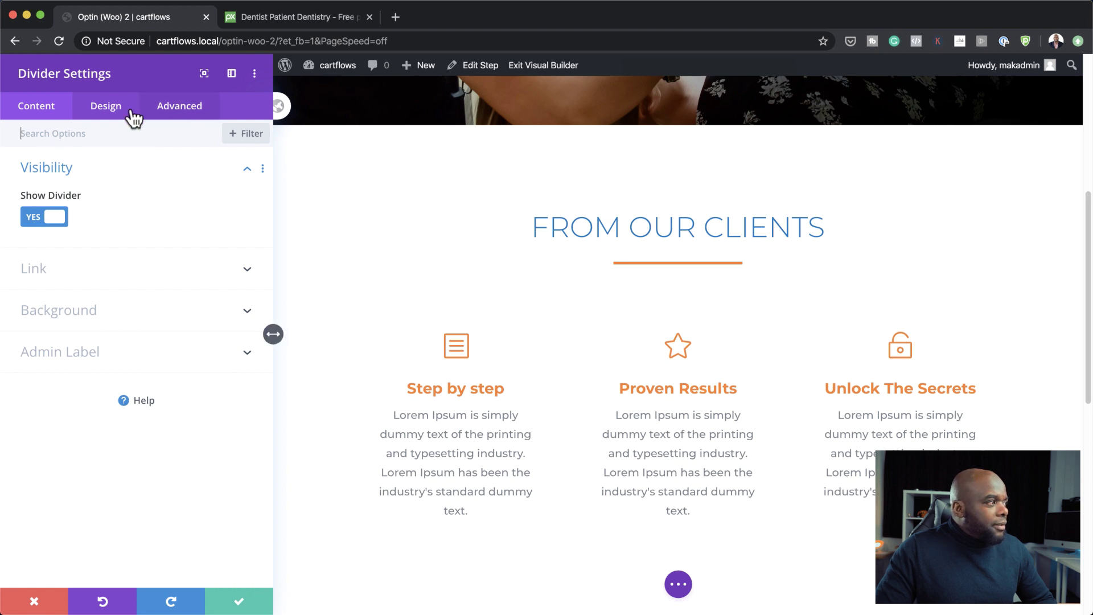
click(108, 117)
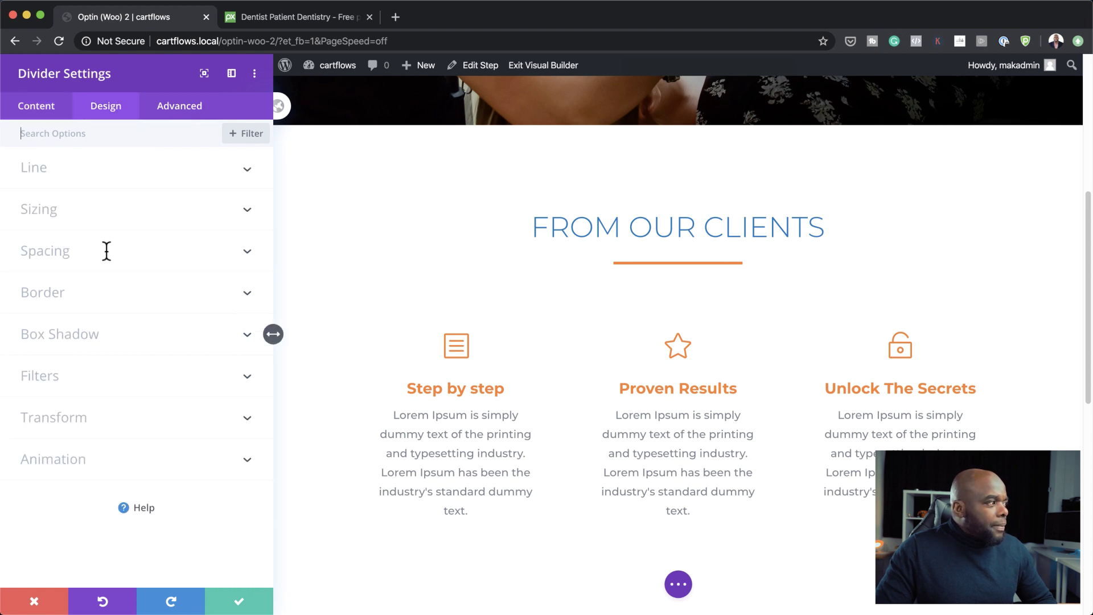
click(57, 169)
click(195, 227)
click(238, 603)
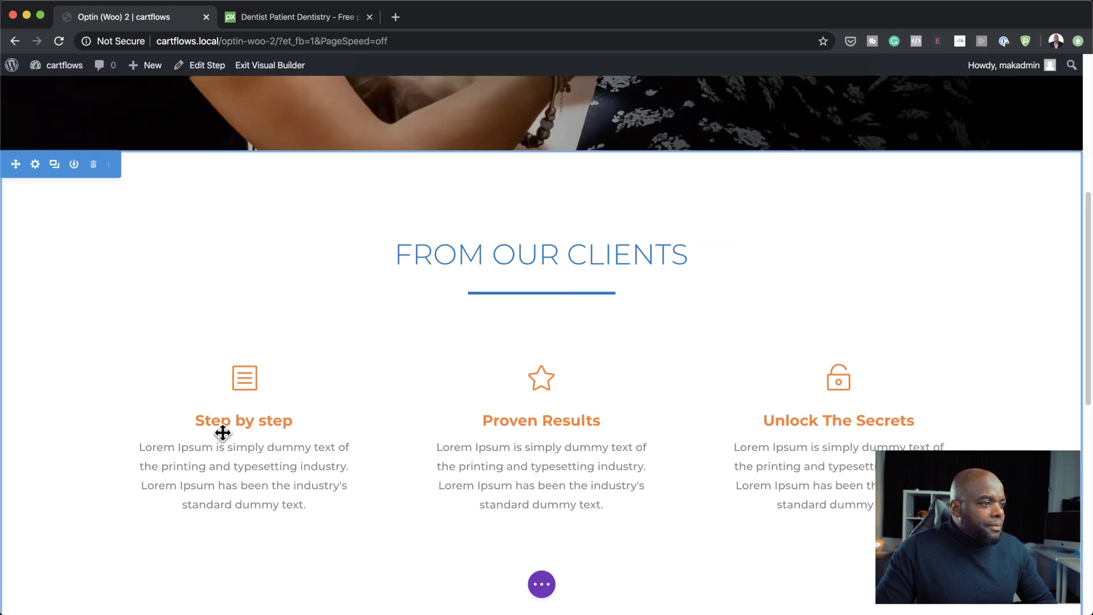
- Select the Step by step, Proven Results and Unlock The Secrets blurbs together and set their icon color to the blue preset
click(219, 377)
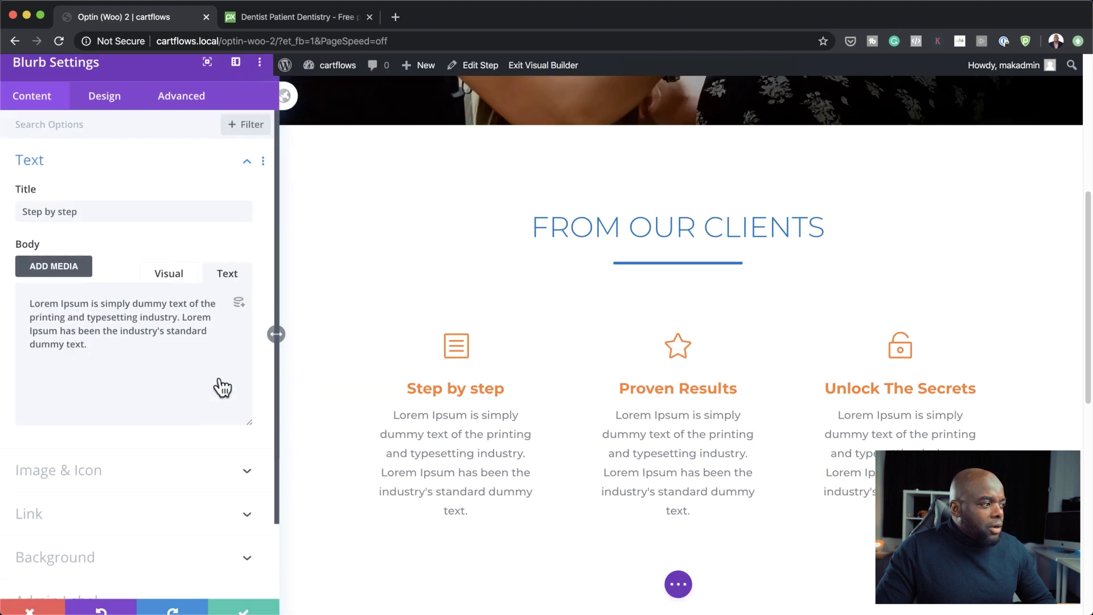
click(34, 600)
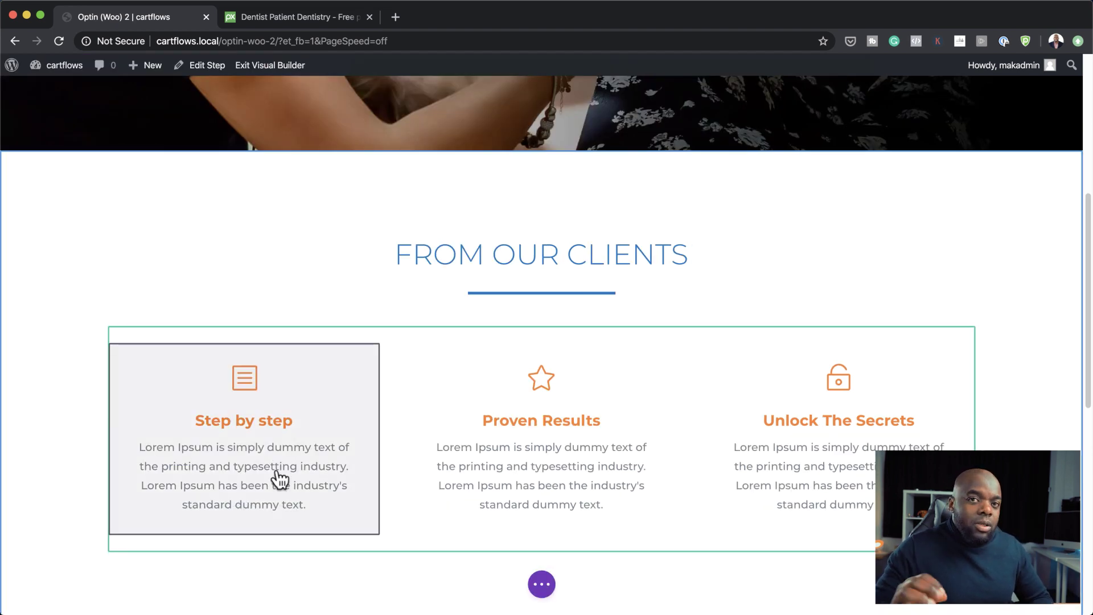
mouse_move(279, 478)
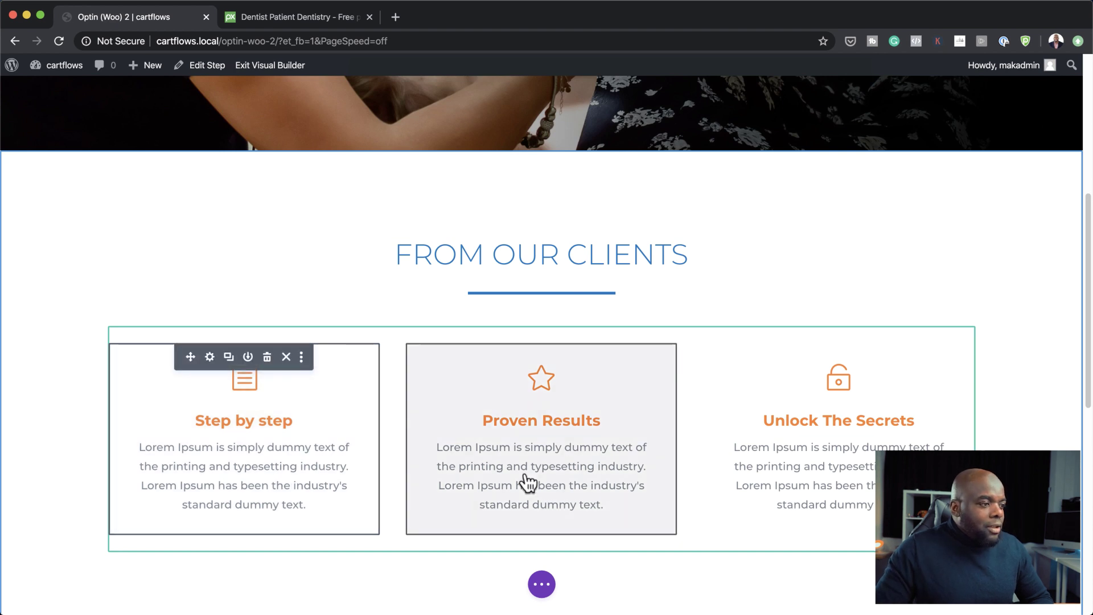
mouse_move(787, 477)
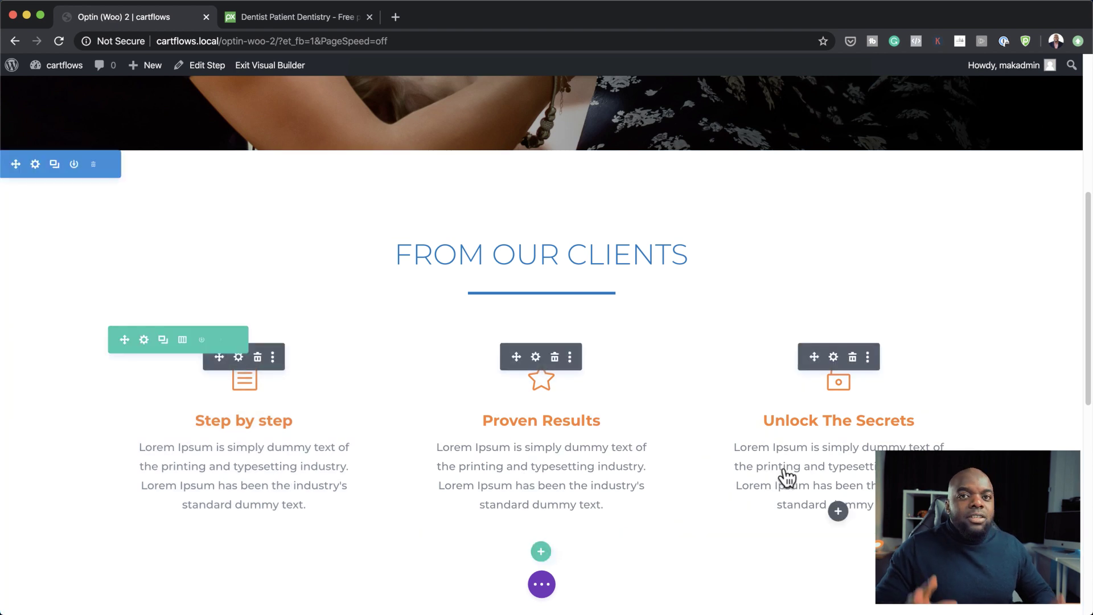
click(535, 357)
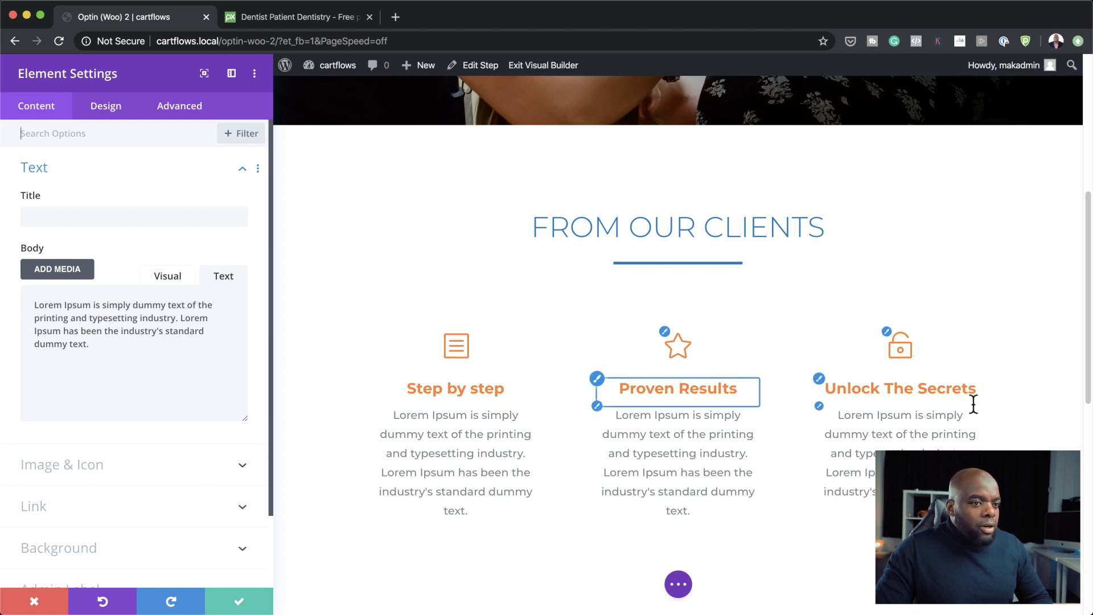
click(109, 113)
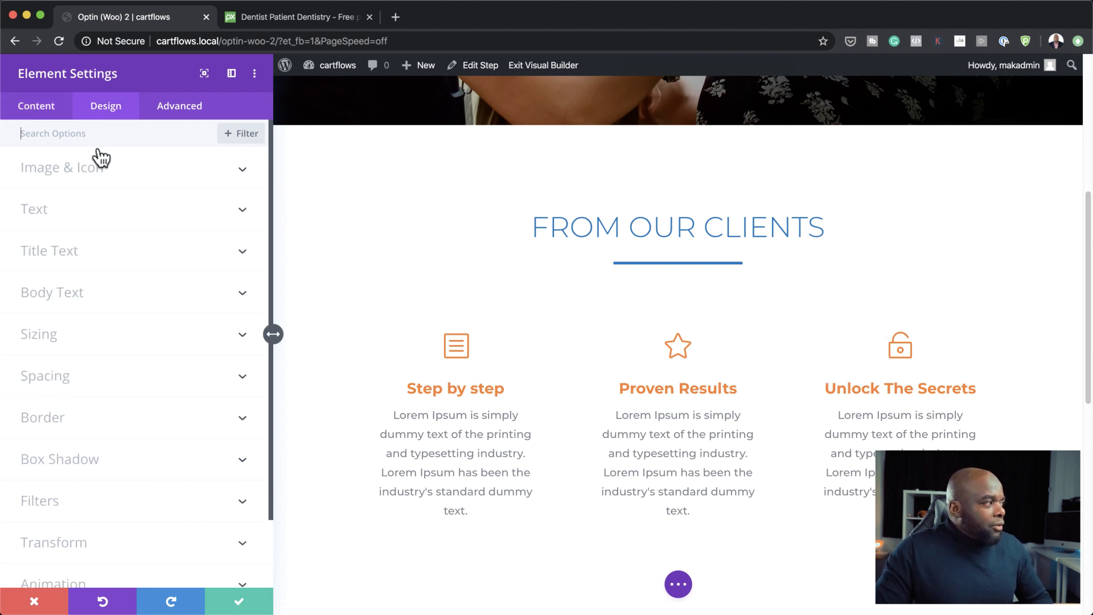
click(53, 170)
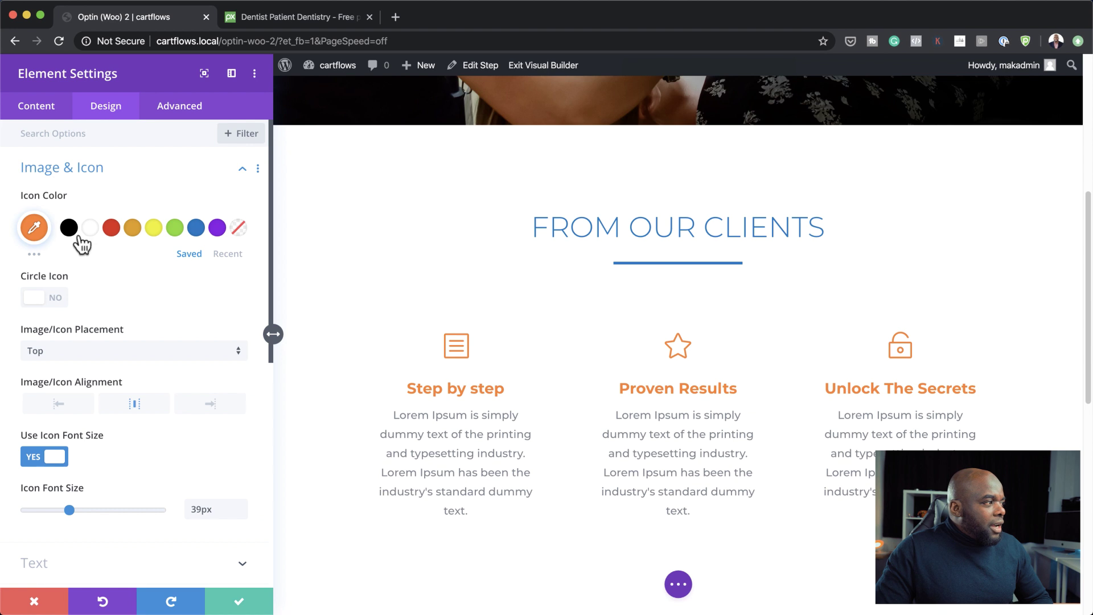
click(195, 227)
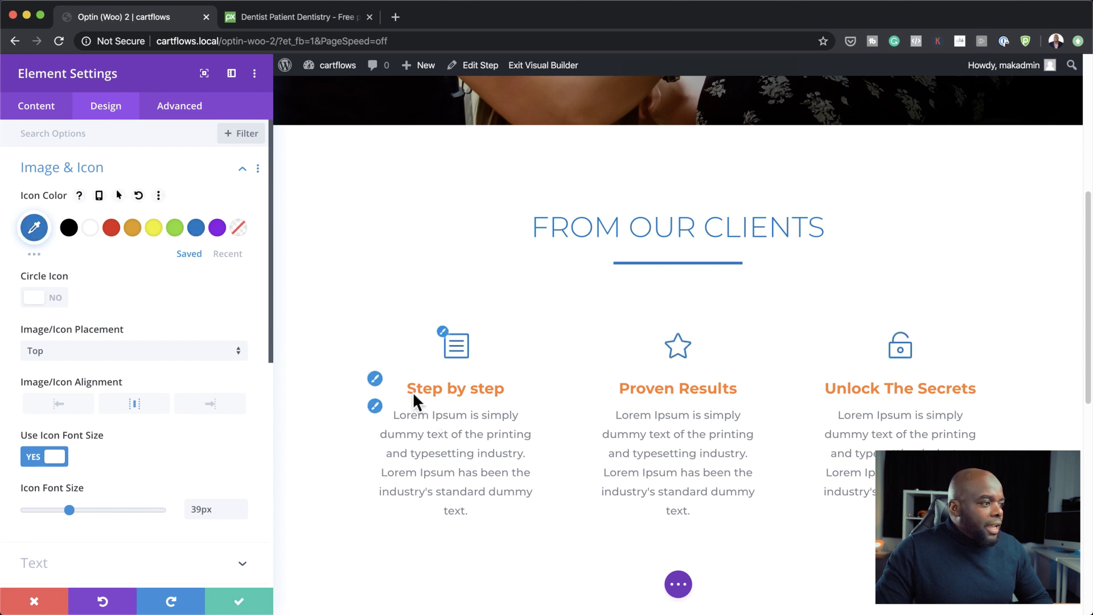
- Set the title text color of the three selected blurbs to the purple preset and save the element settings
click(378, 387)
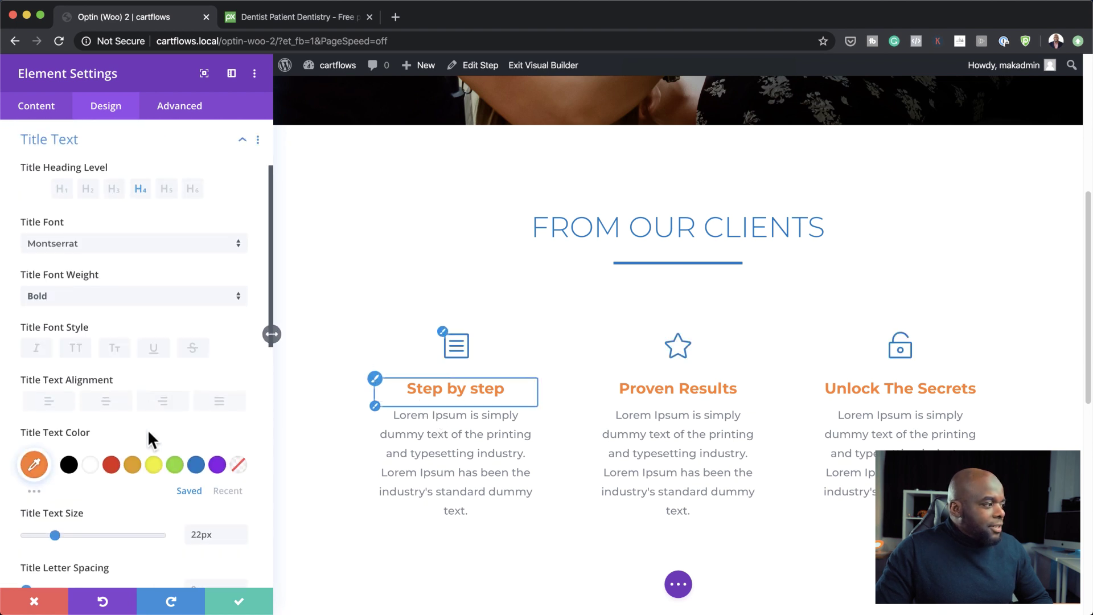
click(217, 464)
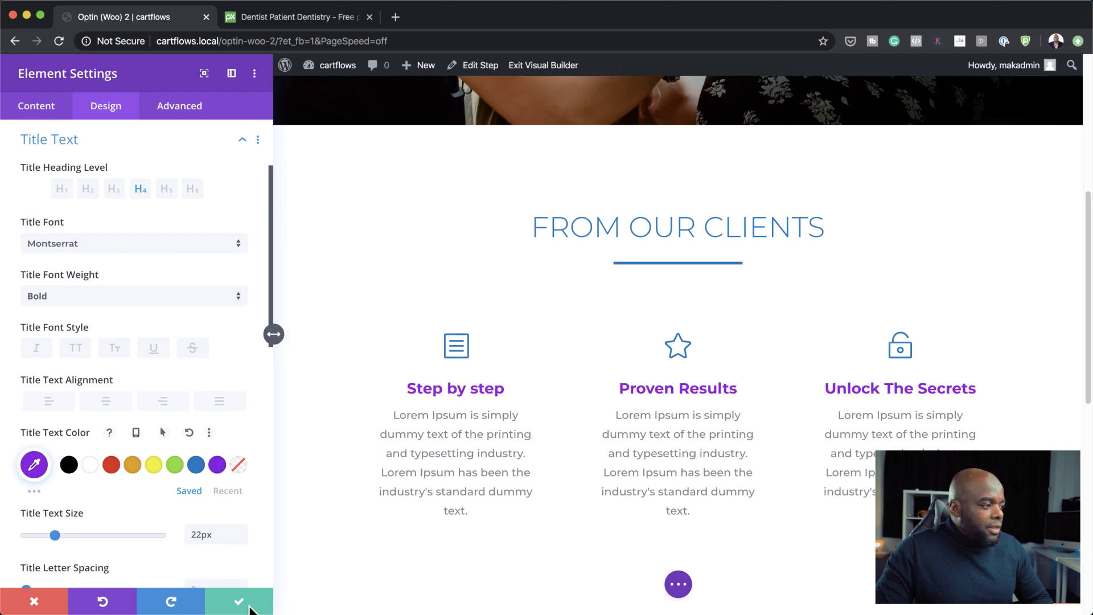
click(240, 601)
- Change the testimonials section's background from the extended color palette to a dark blue swatch
scroll(815, 436, down, 6)
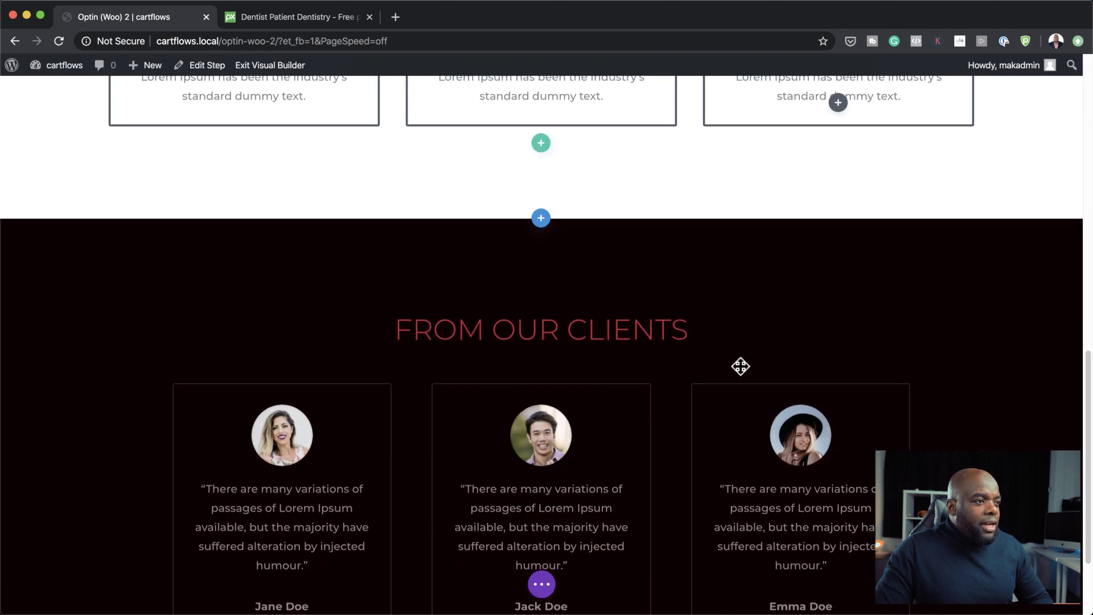
mouse_move(573, 232)
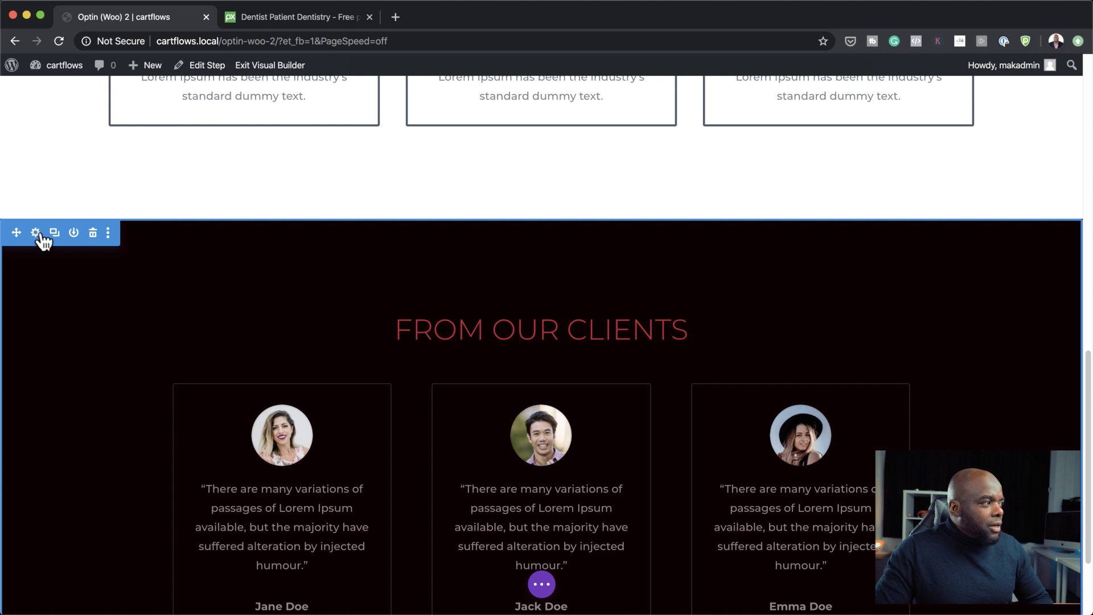
click(35, 233)
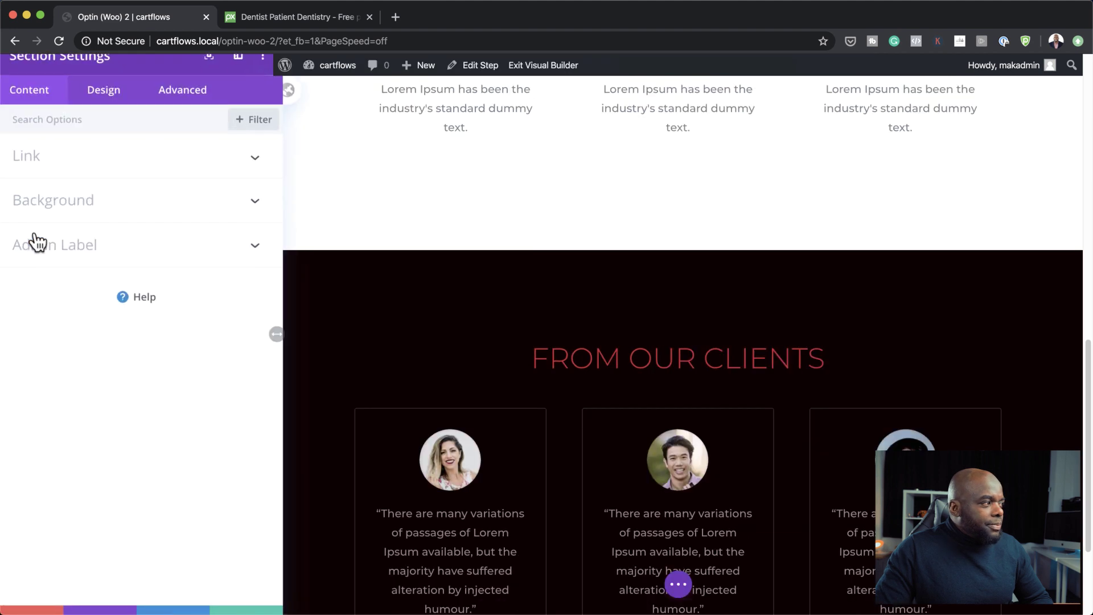
click(58, 211)
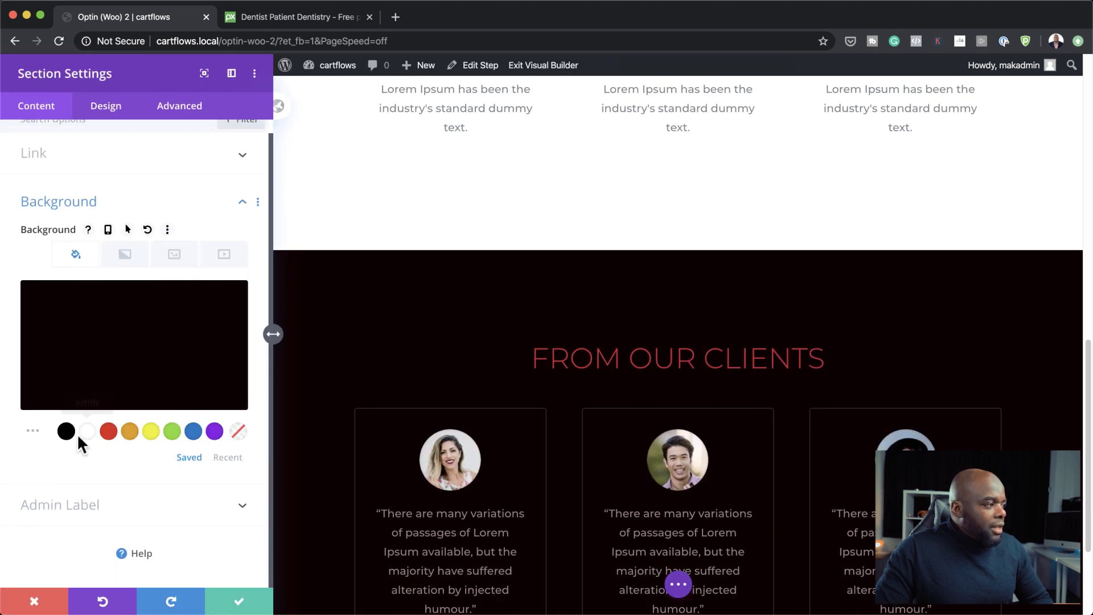
click(34, 433)
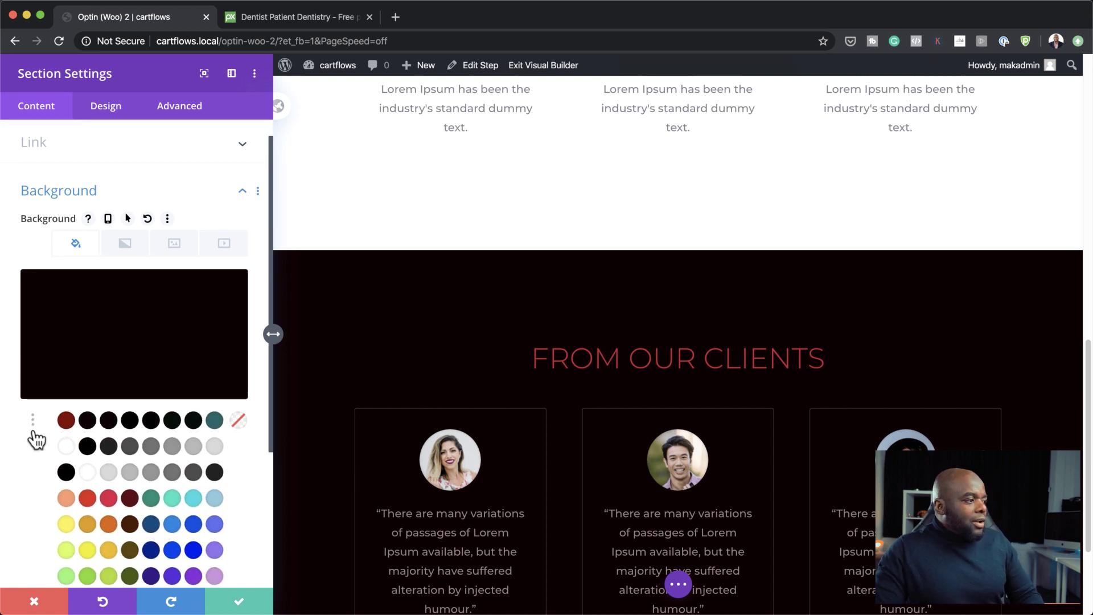
scroll(38, 437, down, 3)
scroll(38, 437, down, 1)
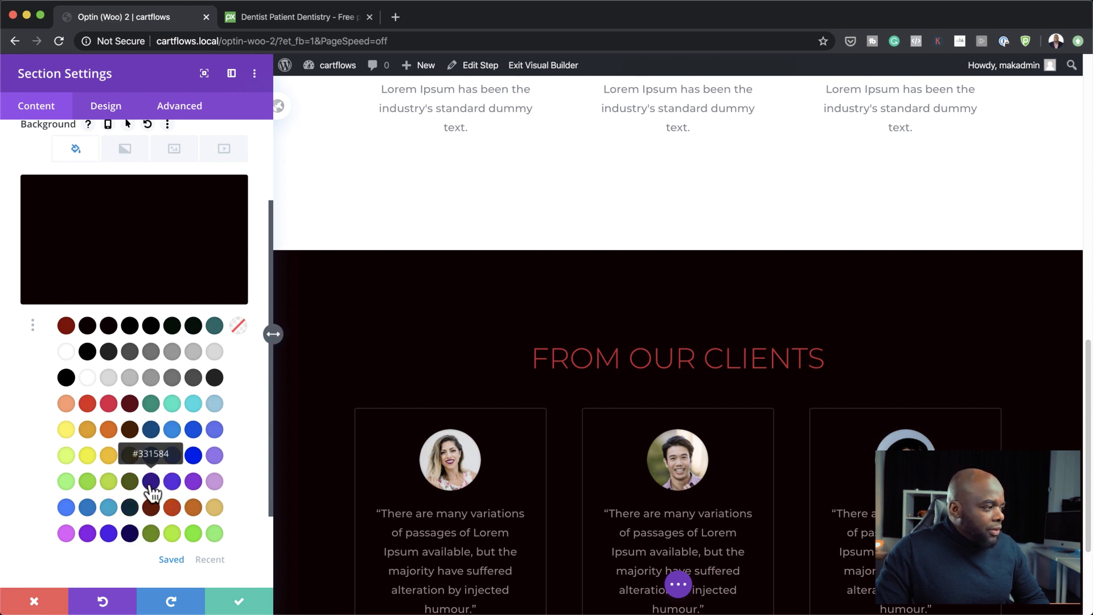
click(151, 429)
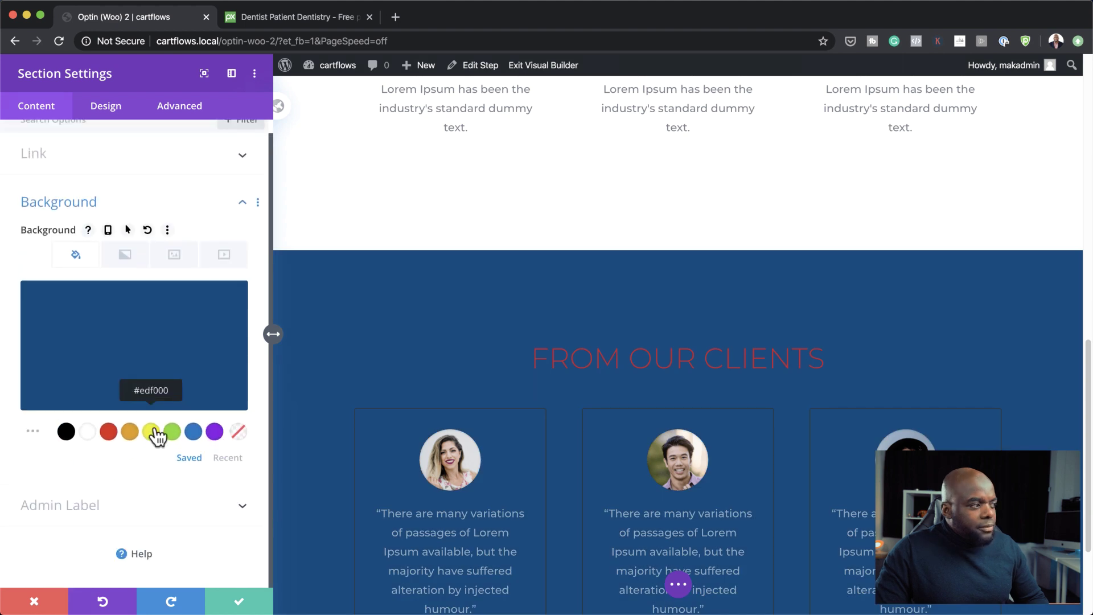
- Darken the testimonials section's background color to navy #002e56 and save the section settings
click(32, 431)
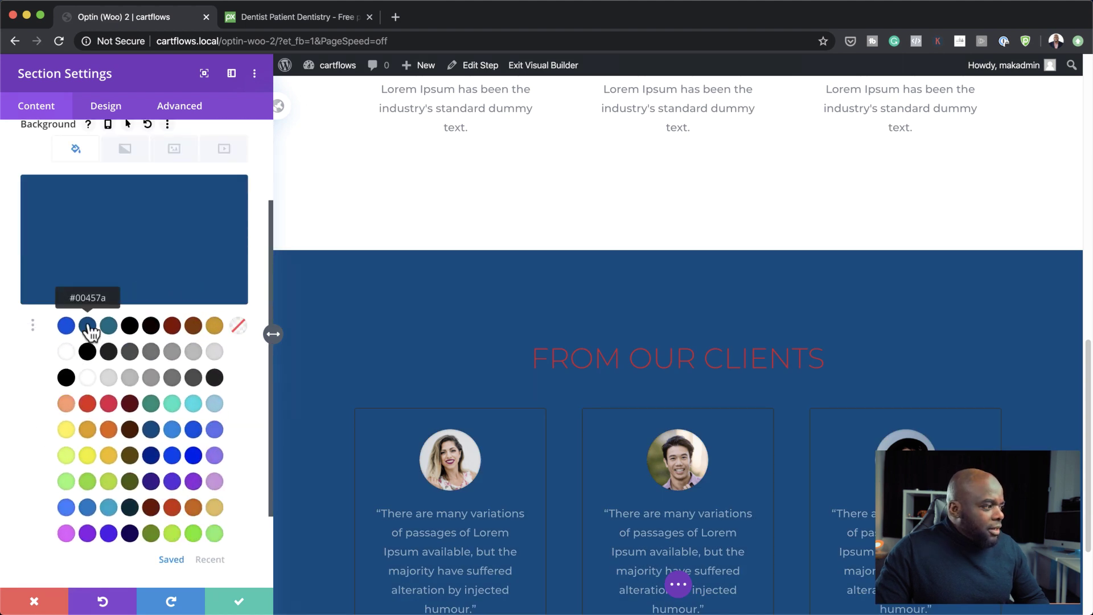
click(87, 325)
key(Return)
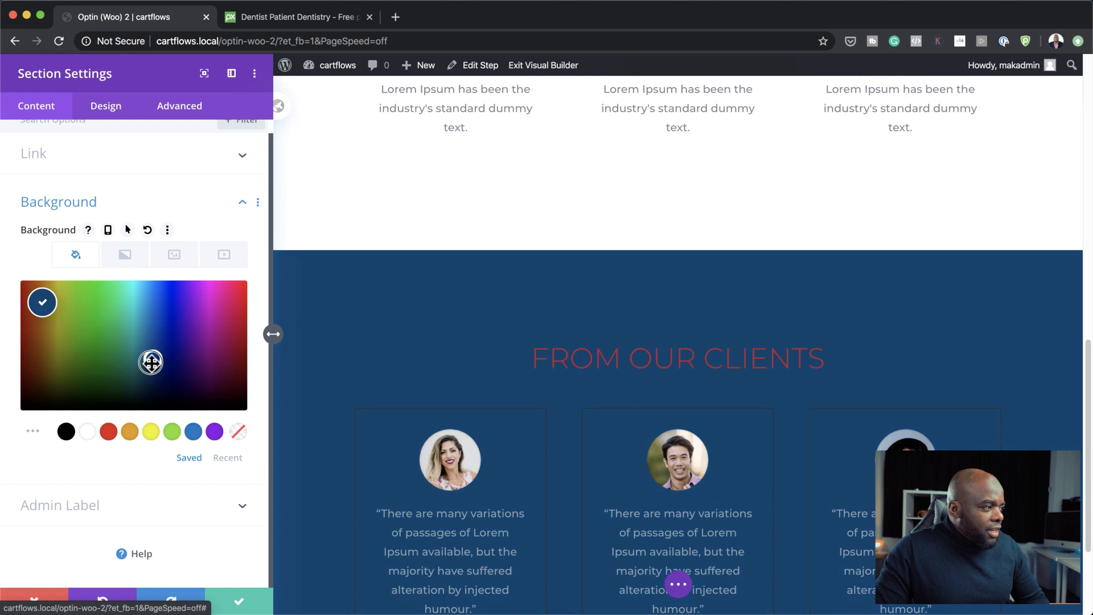
click(151, 366)
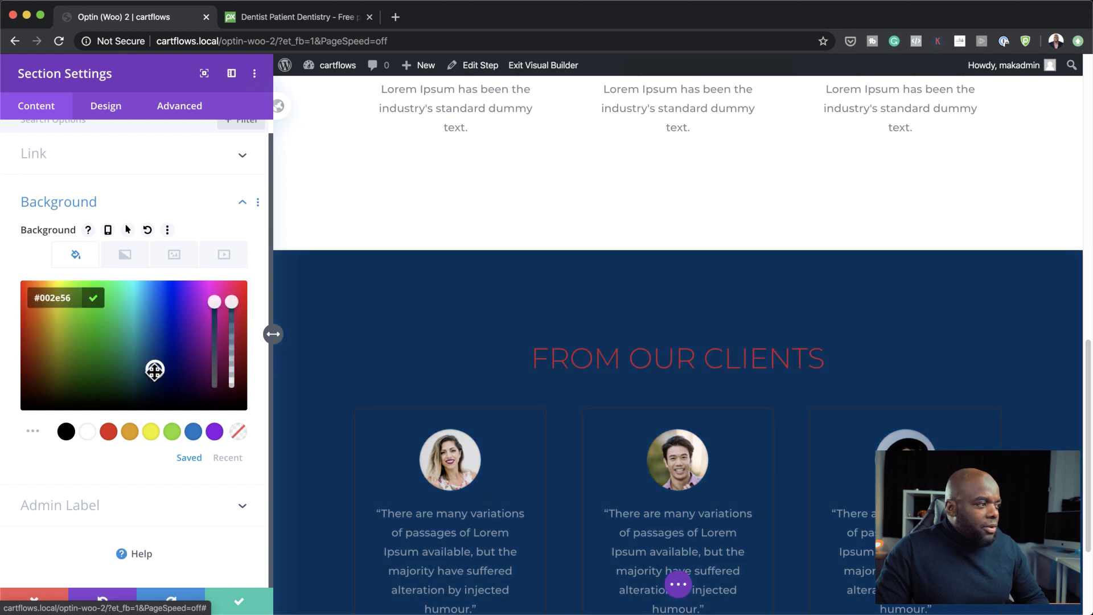
click(238, 598)
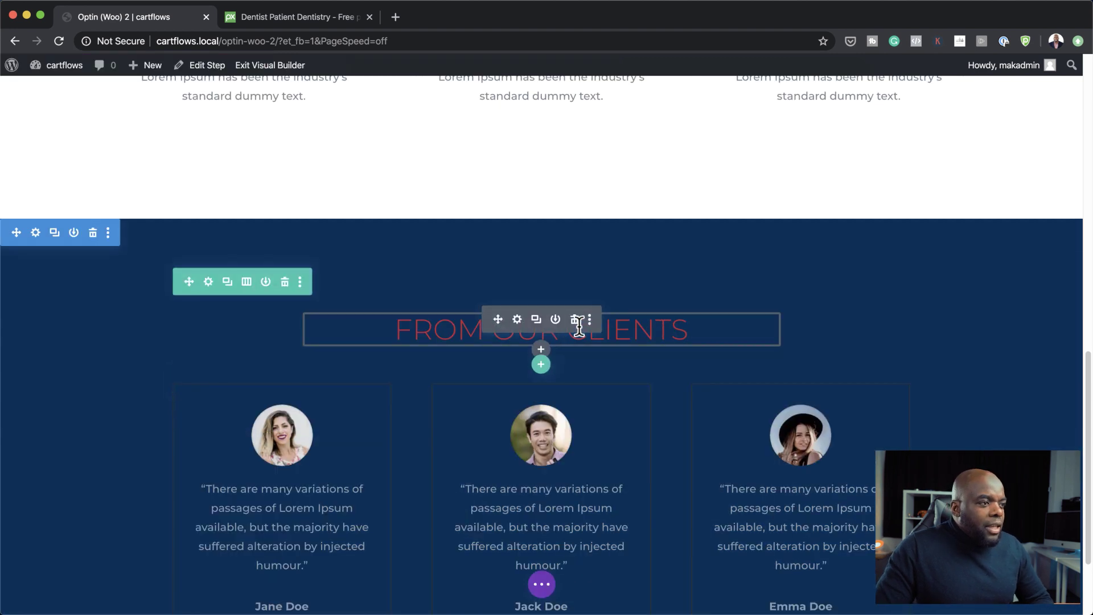
- Change the text color of the testimonials section's "From Our Clients" heading to white and save the text settings
click(517, 320)
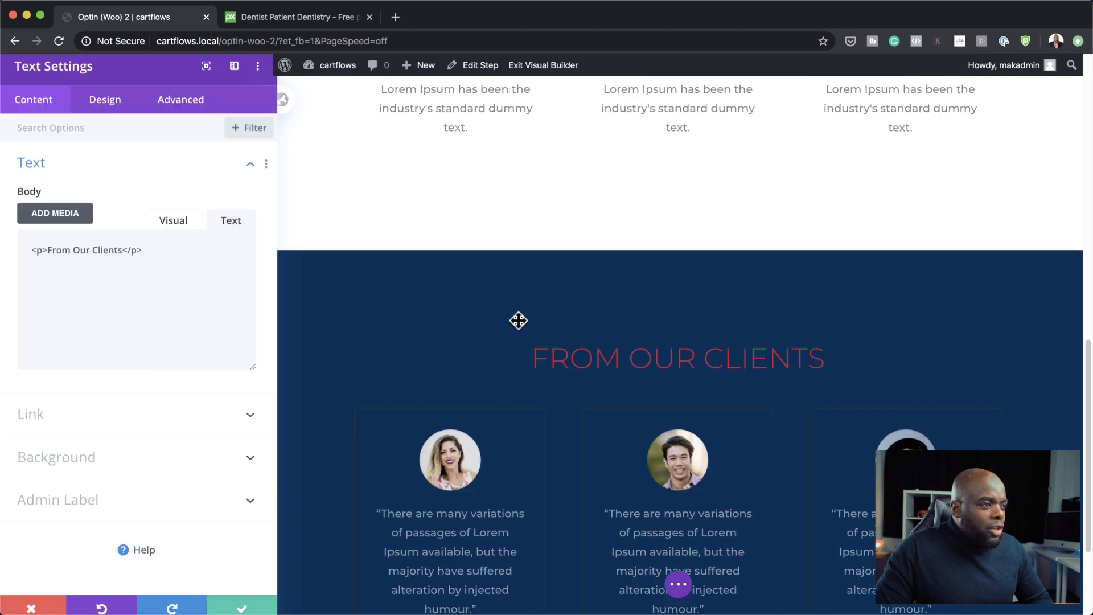
click(118, 111)
click(86, 223)
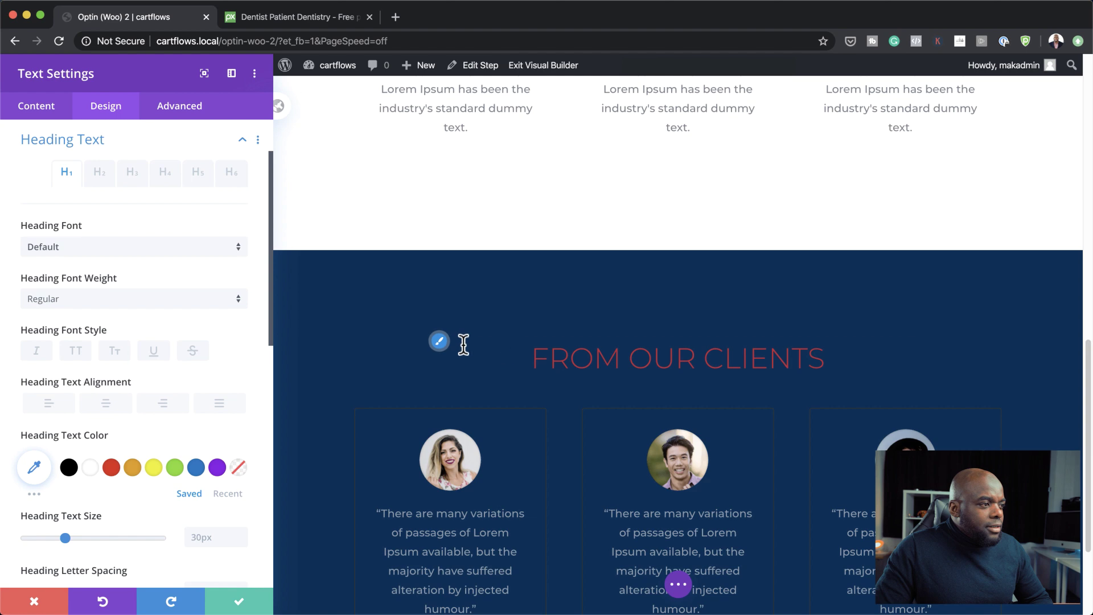
key(super+z)
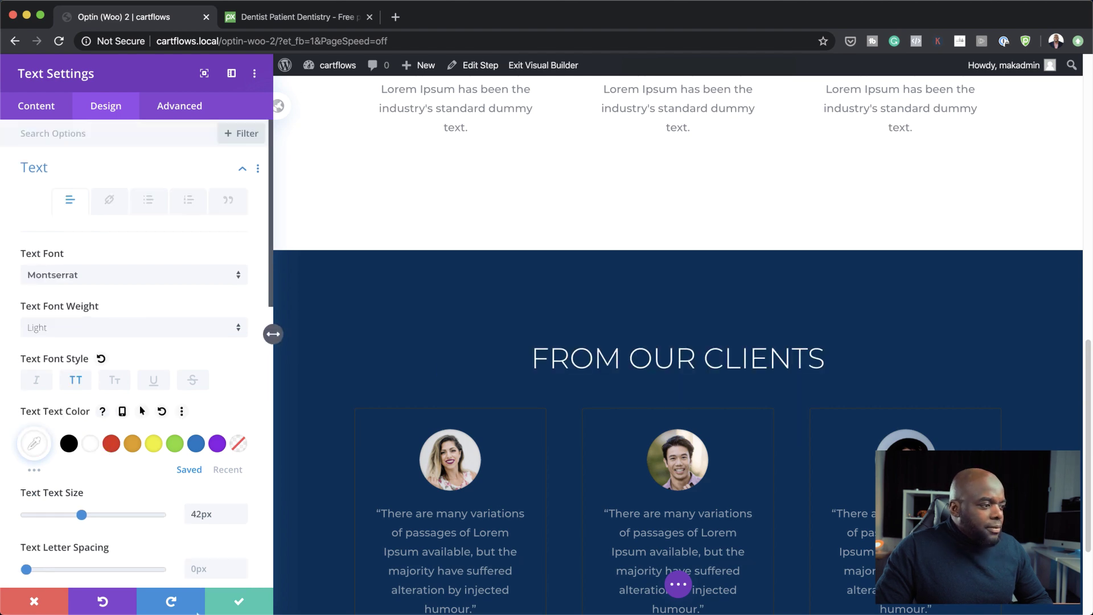
click(239, 603)
- Select the three client testimonials and open their shared element settings, showing only the modified styles
scroll(786, 498, down, 2)
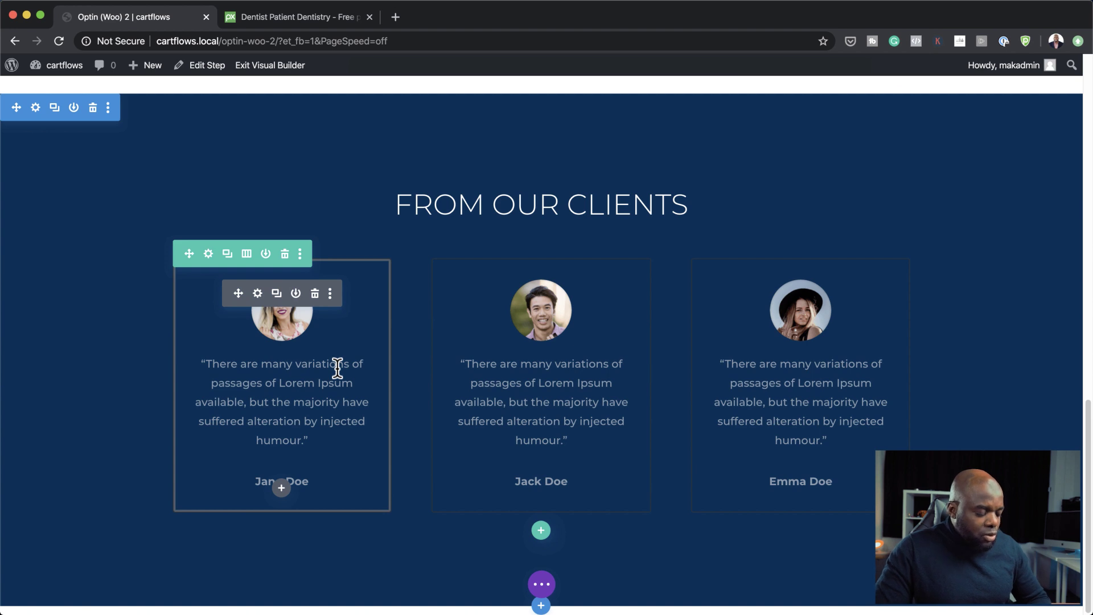
scroll(338, 376, up, 1)
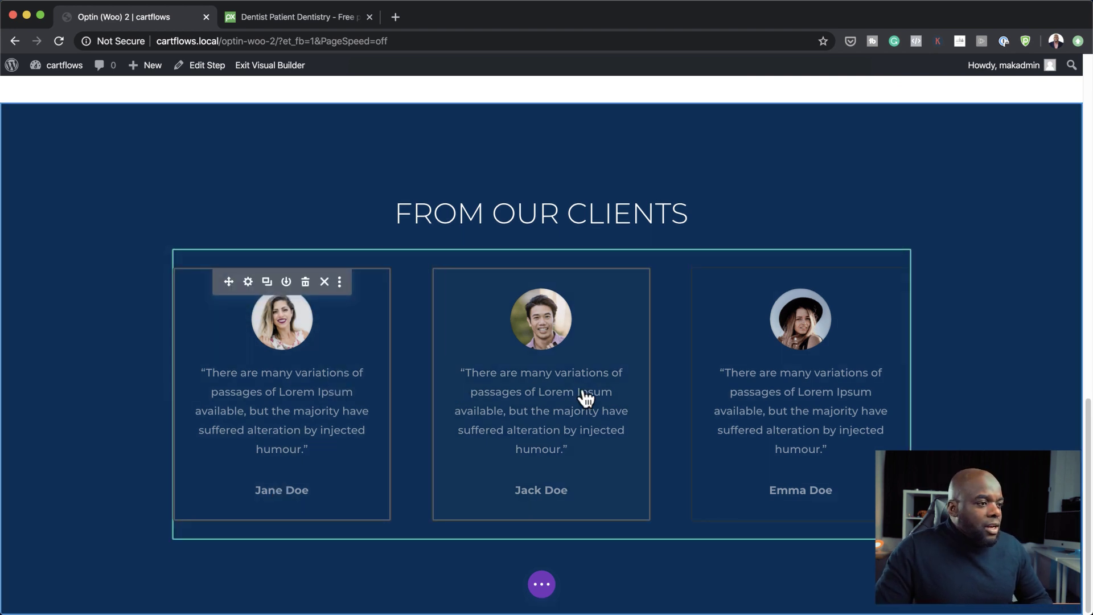
scroll(767, 403, down, 1)
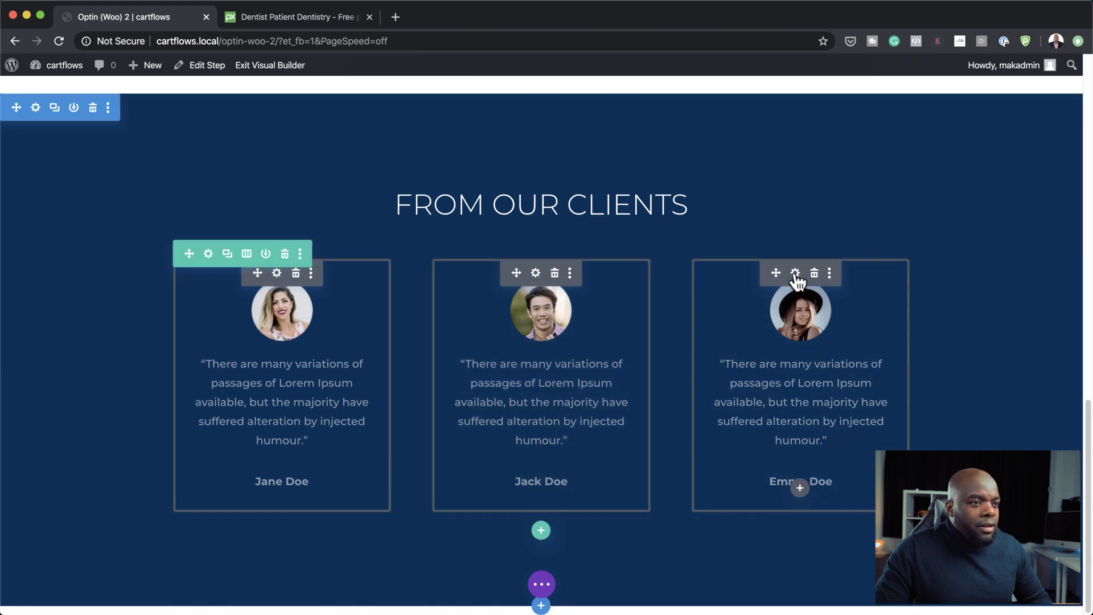
click(796, 273)
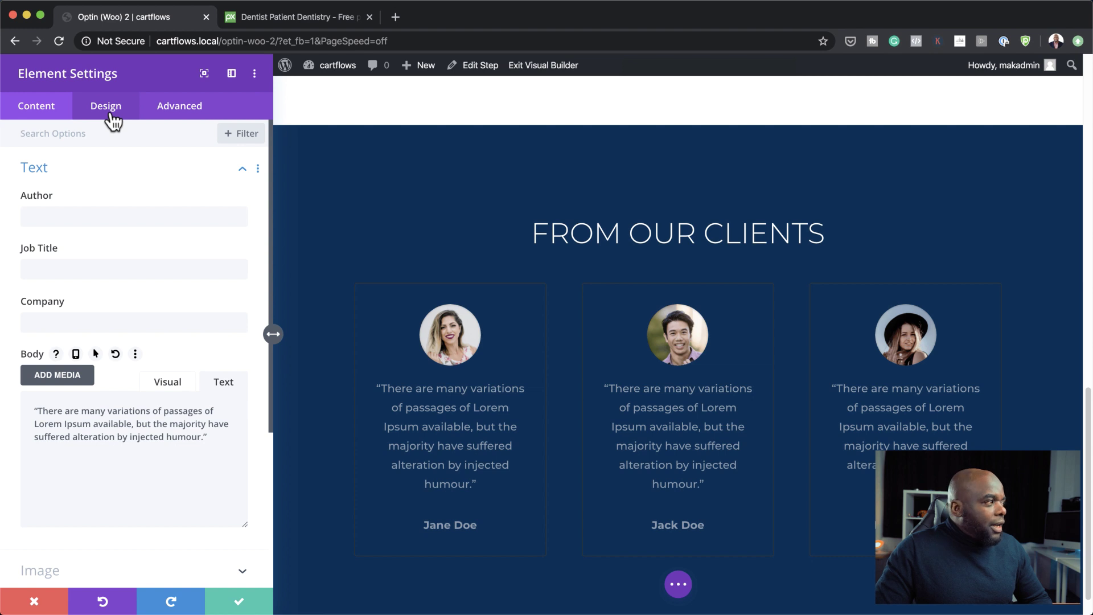
click(243, 145)
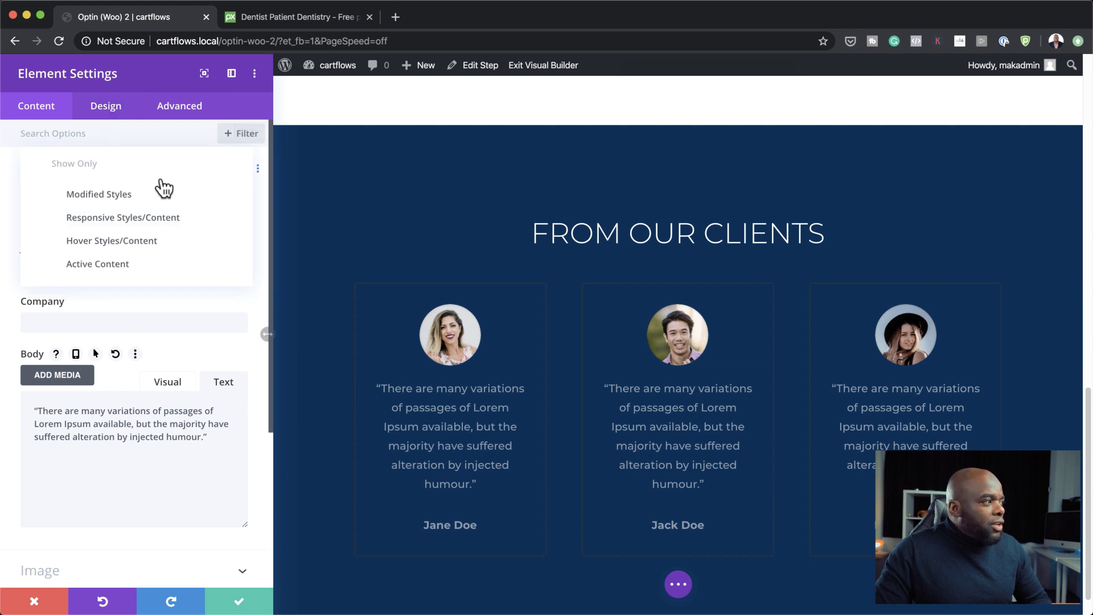
click(126, 199)
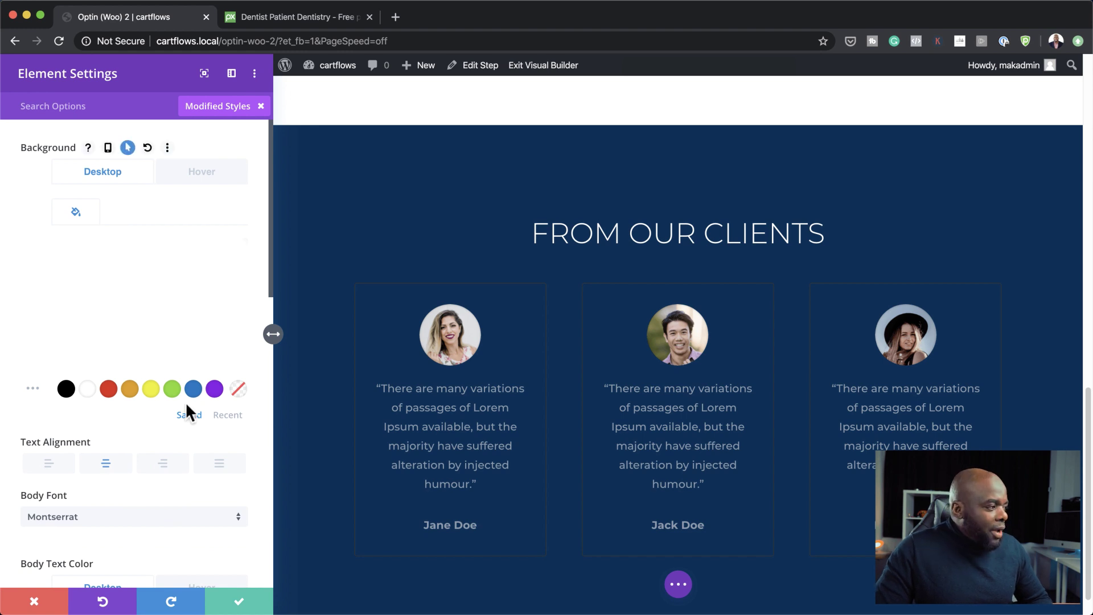
- Set the three testimonials' border color to white and reduce its opacity
scroll(185, 406, down, 5)
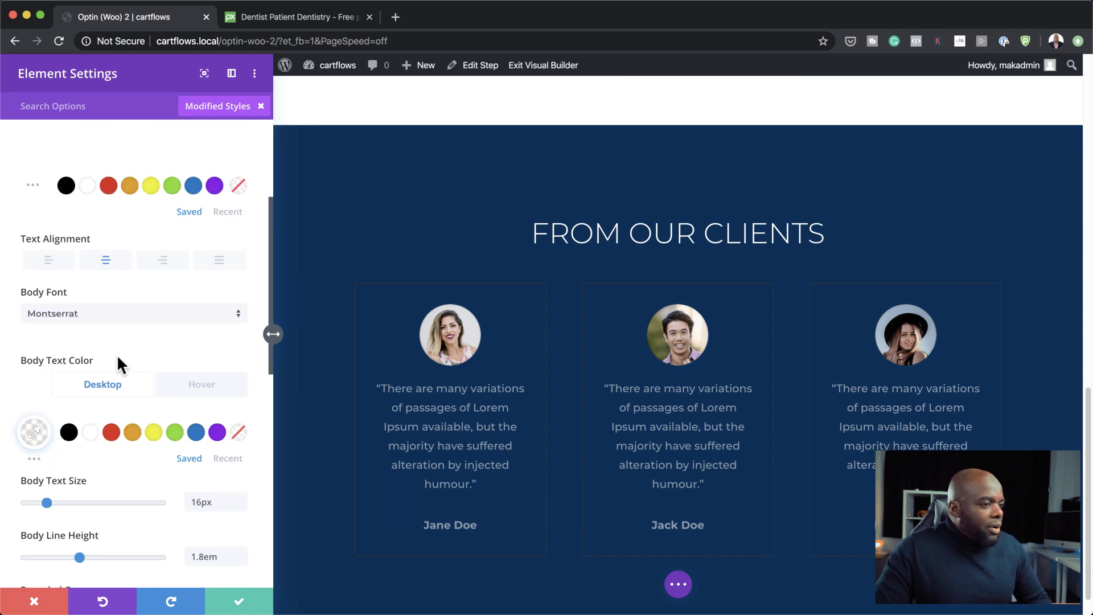
scroll(220, 466, down, 6)
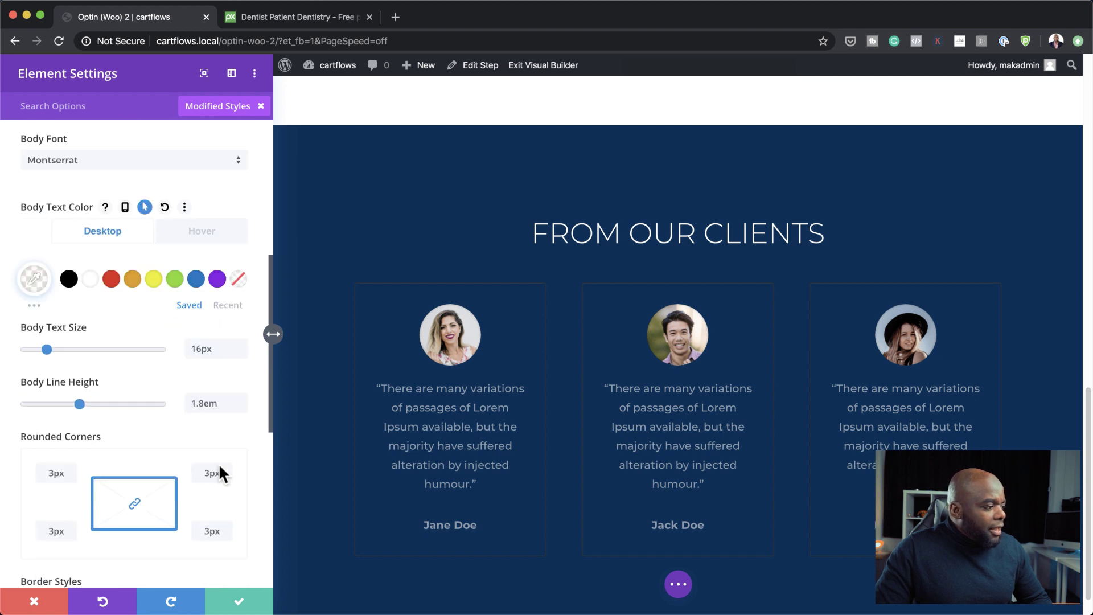
scroll(98, 458, down, 5)
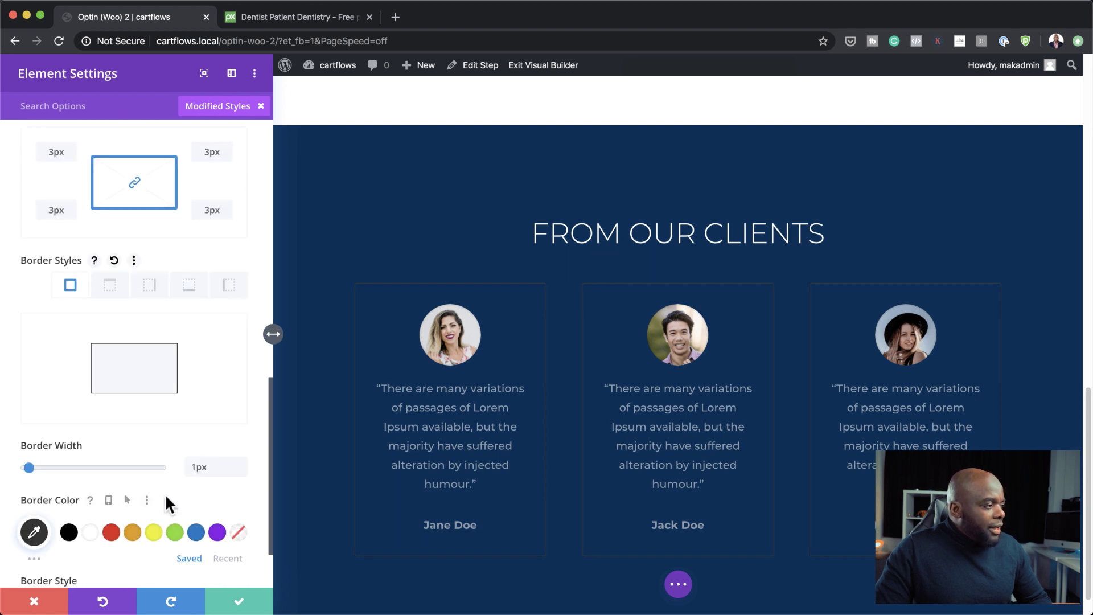
scroll(165, 493, down, 1)
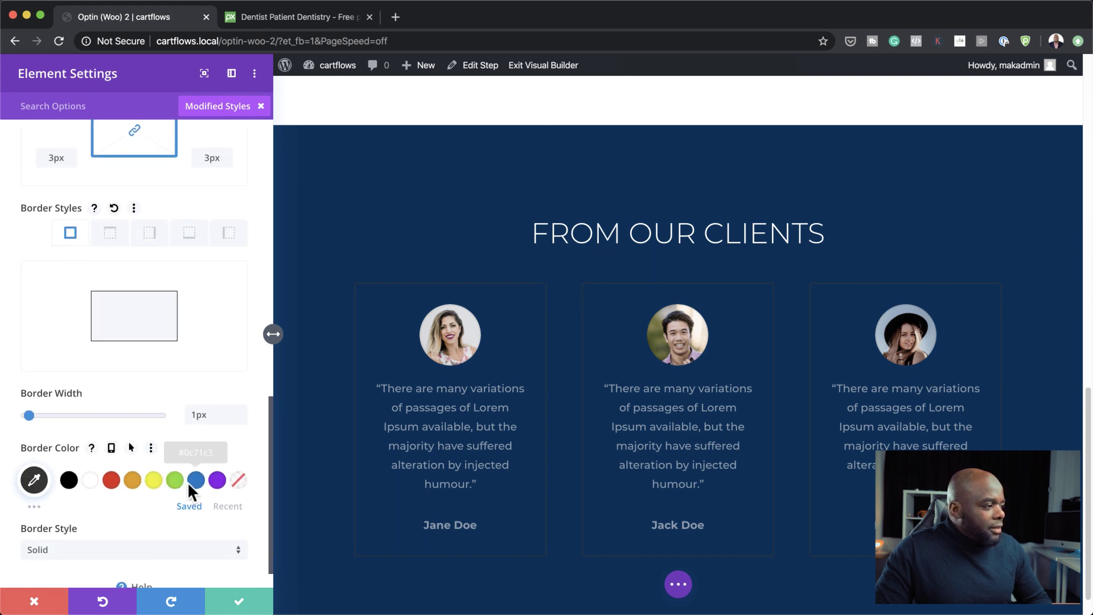
click(91, 481)
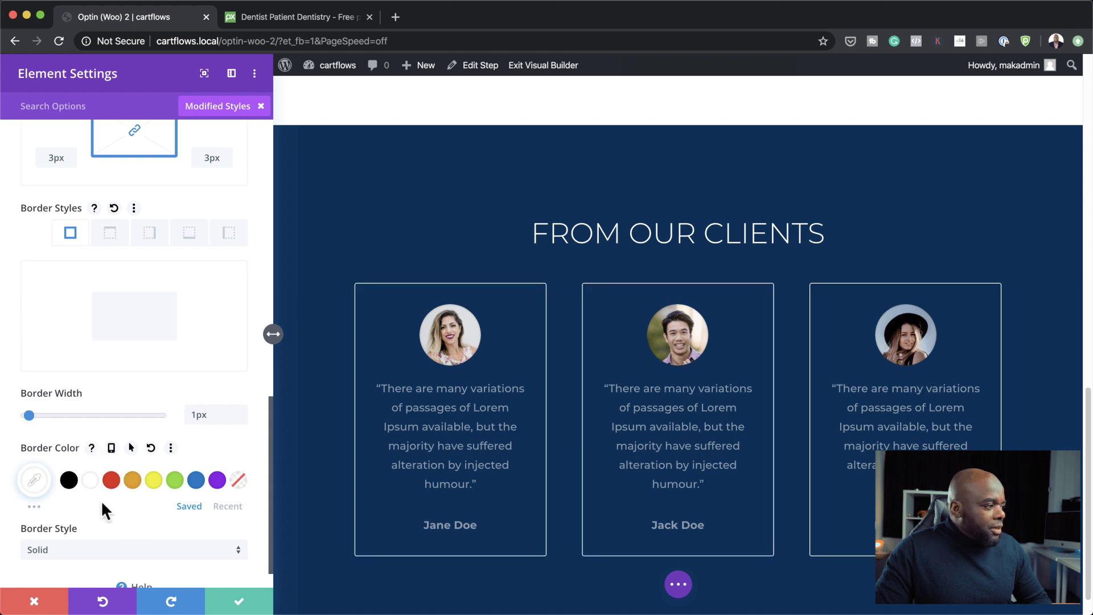
click(35, 480)
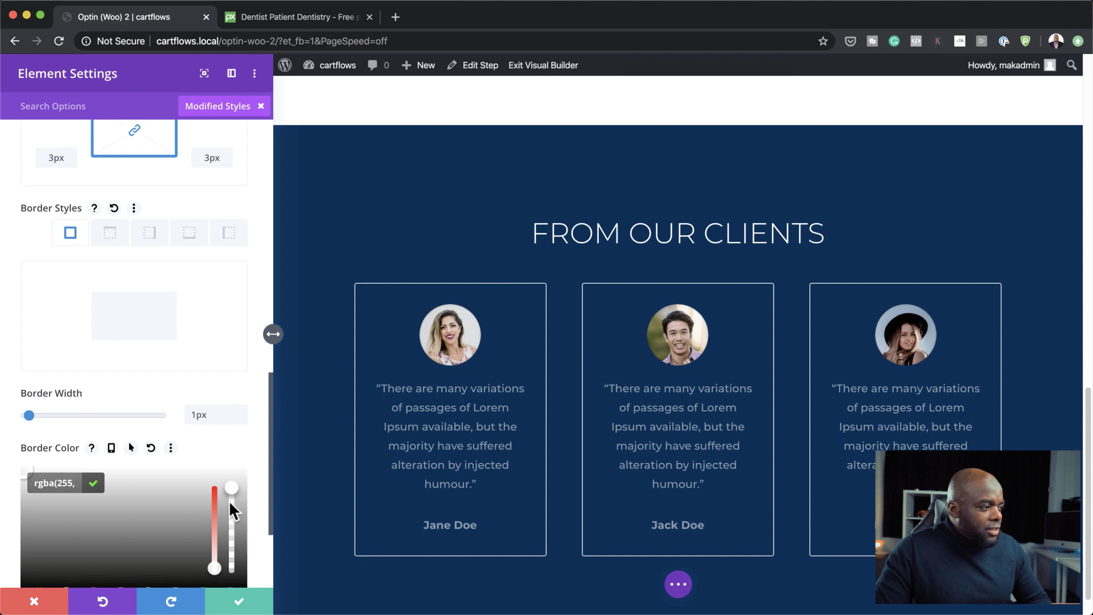
- Change the testimonials' hover background color to the blue preset and save the element settings
scroll(225, 491, down, 5)
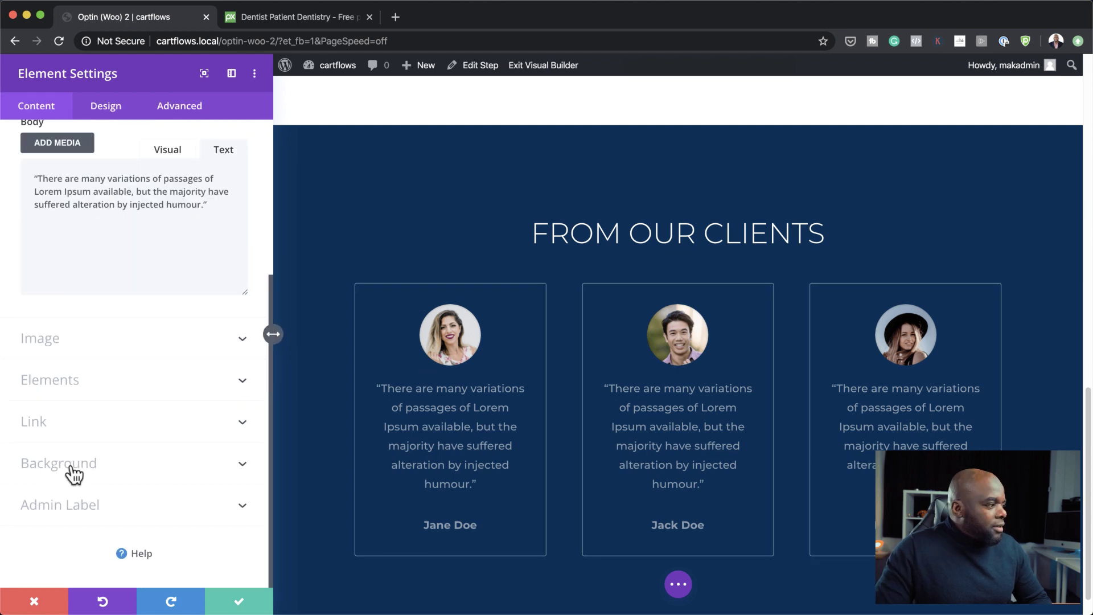
click(74, 473)
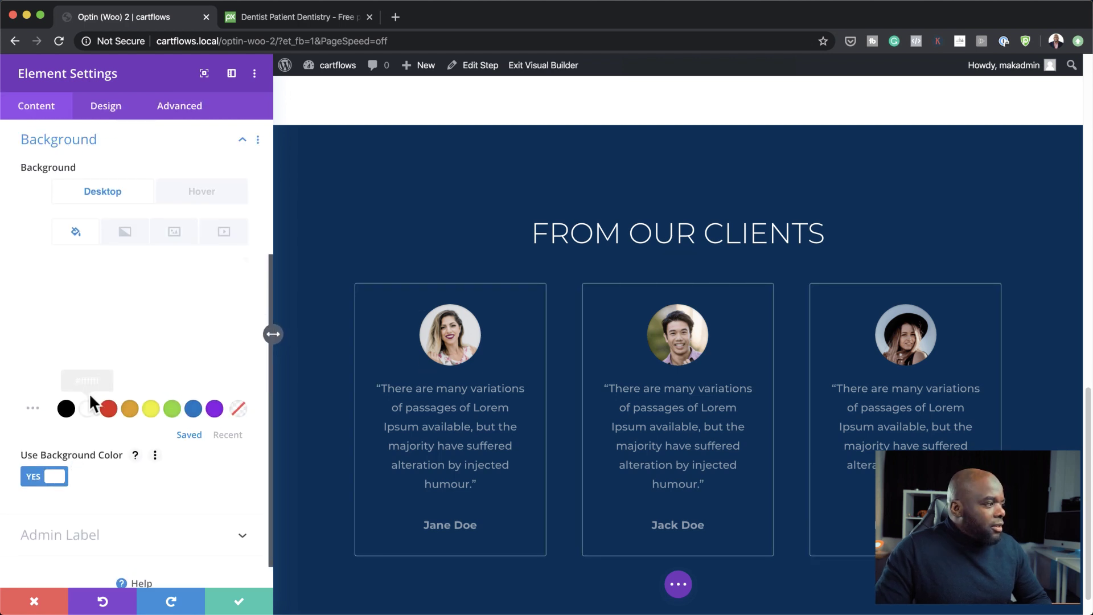
click(202, 193)
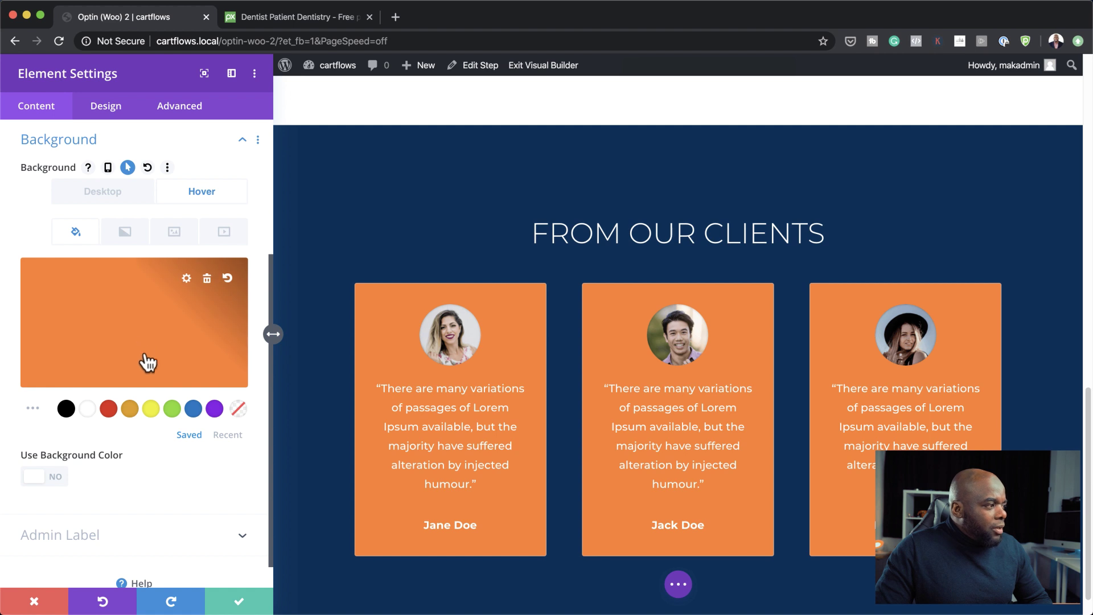
click(193, 410)
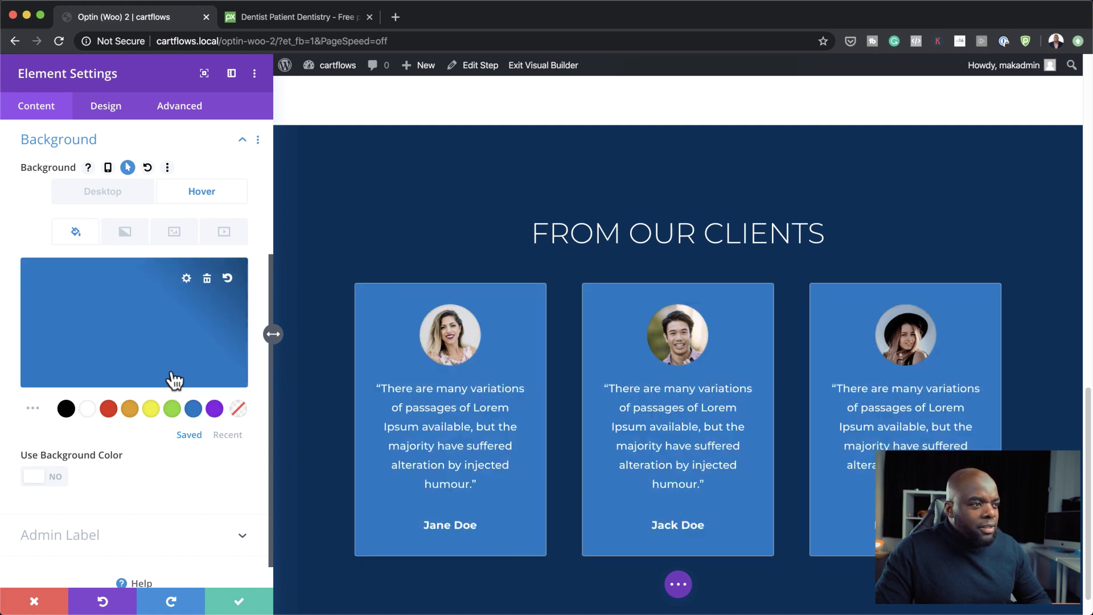
click(238, 607)
- Save the page and exit the visual builder, reviewing the live landing page from the hero down to the testimonials
scroll(245, 518, up, 7)
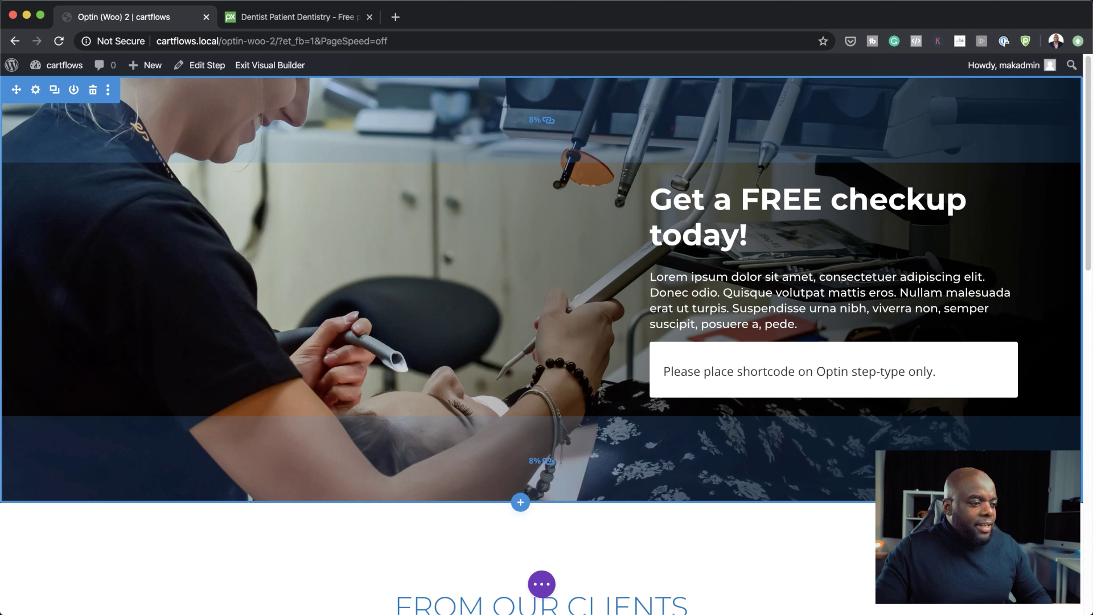
click(541, 584)
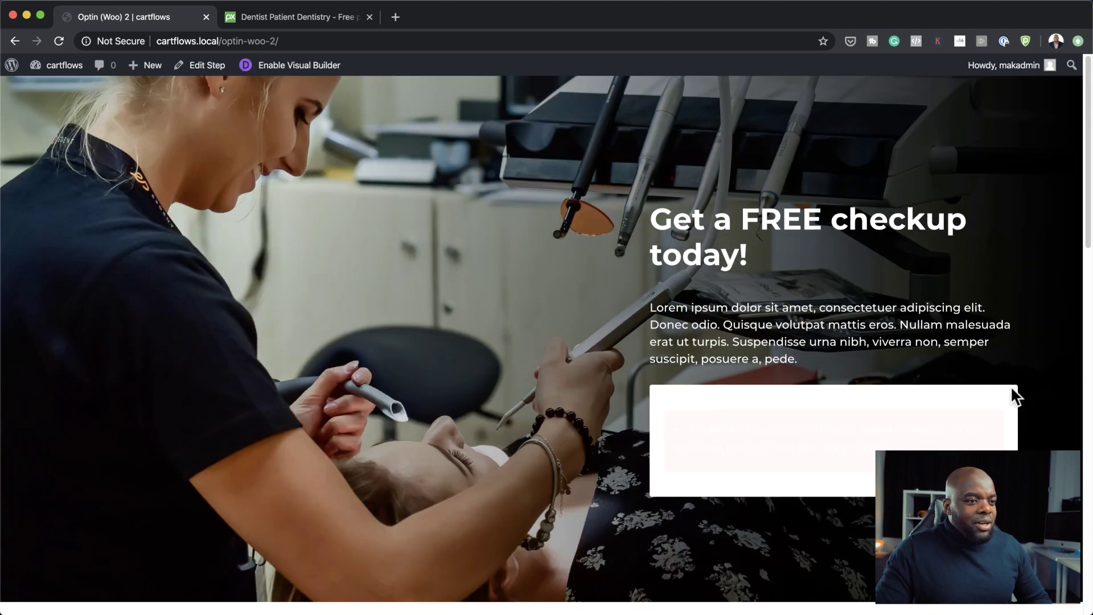
scroll(1012, 391, down, 10)
scroll(1012, 391, down, 12)
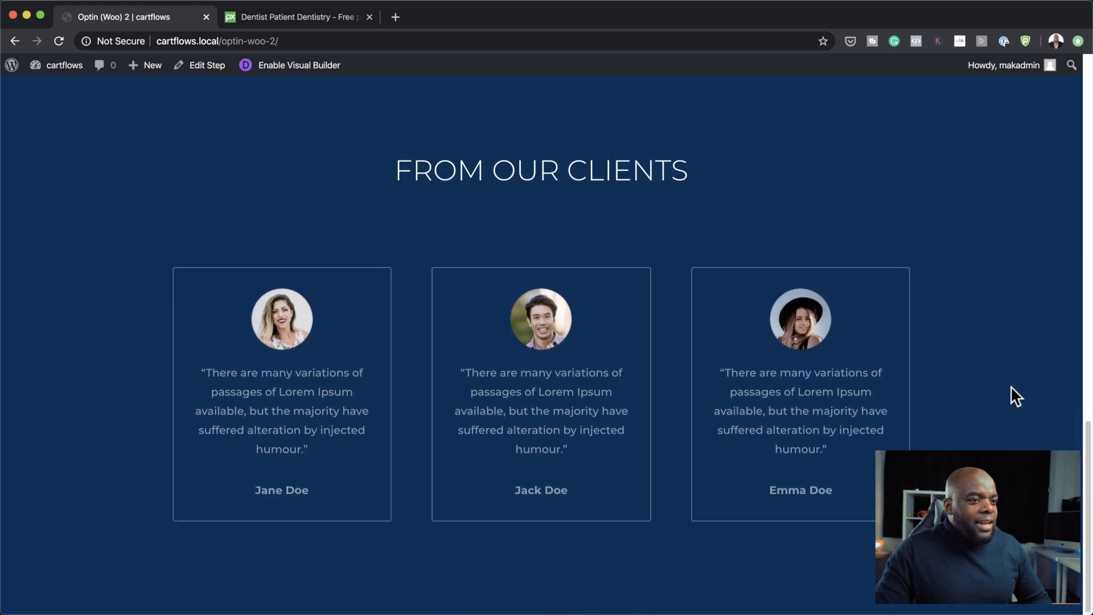
scroll(1011, 388, up, 20)
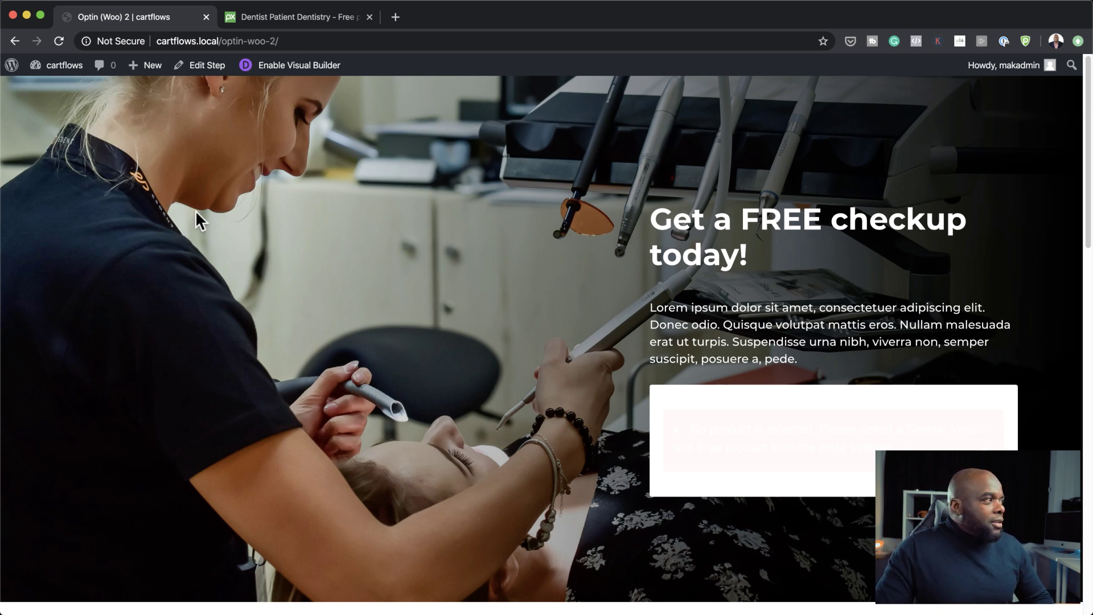
- Edit the optin step, assign "Free Checkup" as its free product in the optin settings and update the step
click(204, 79)
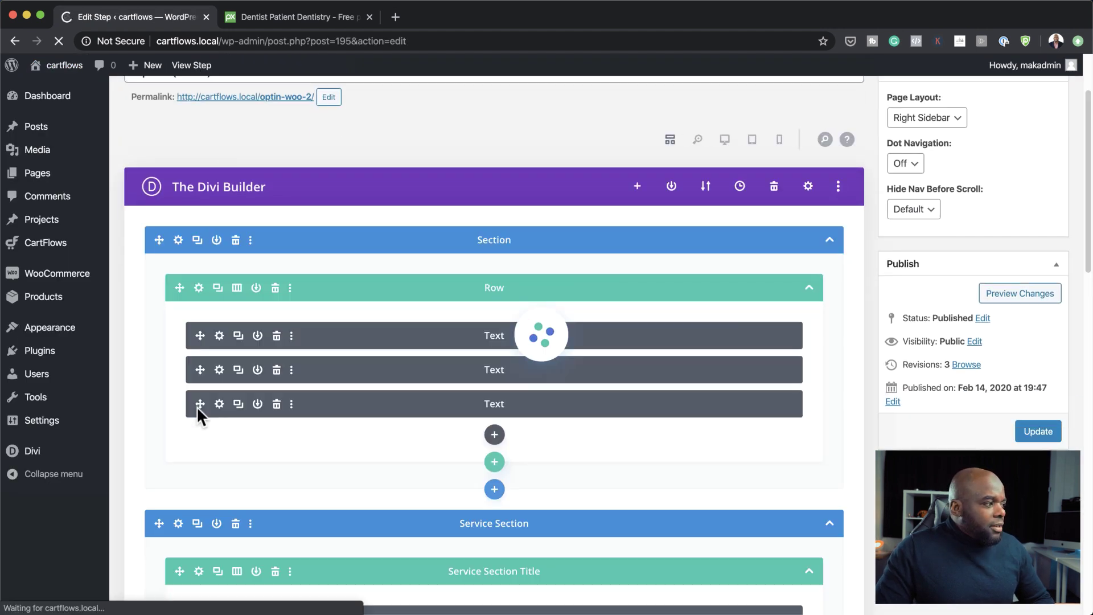
scroll(490, 541, down, 15)
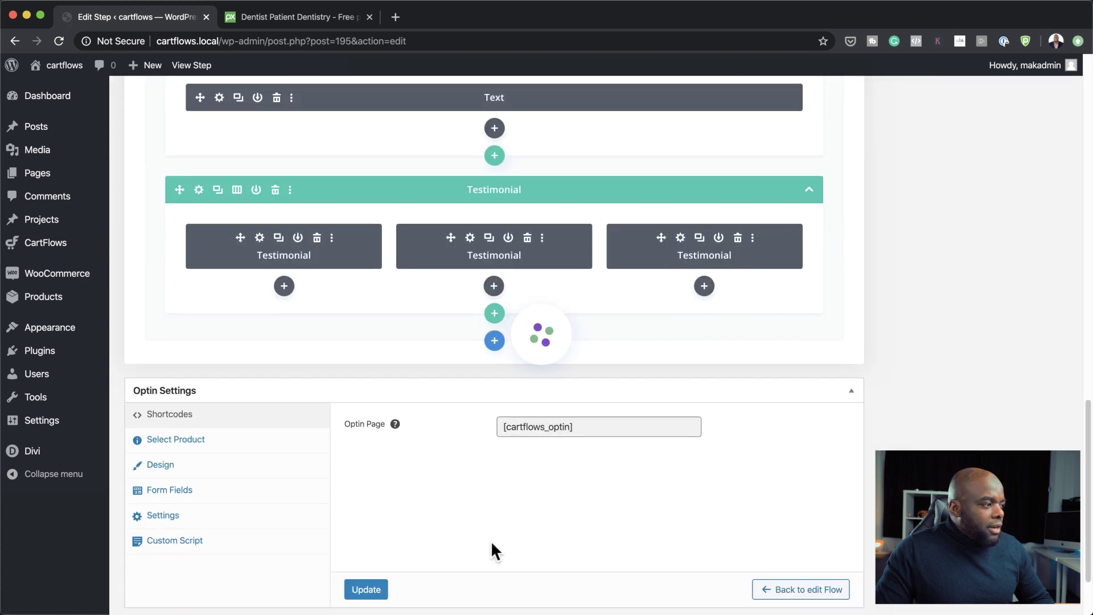
click(188, 444)
click(549, 431)
text(free)
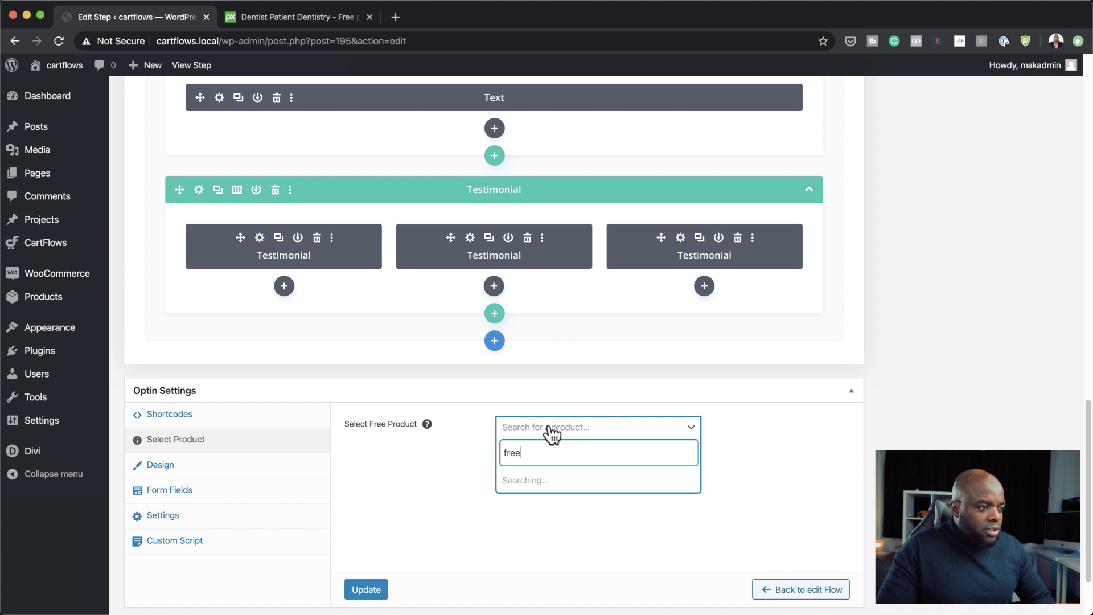
click(542, 505)
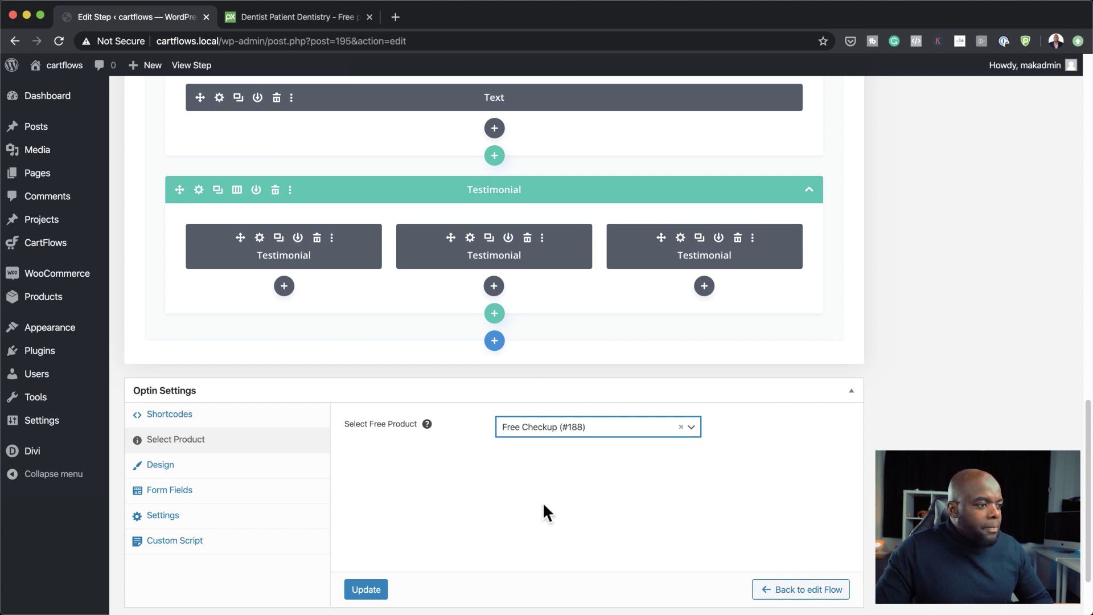
click(375, 591)
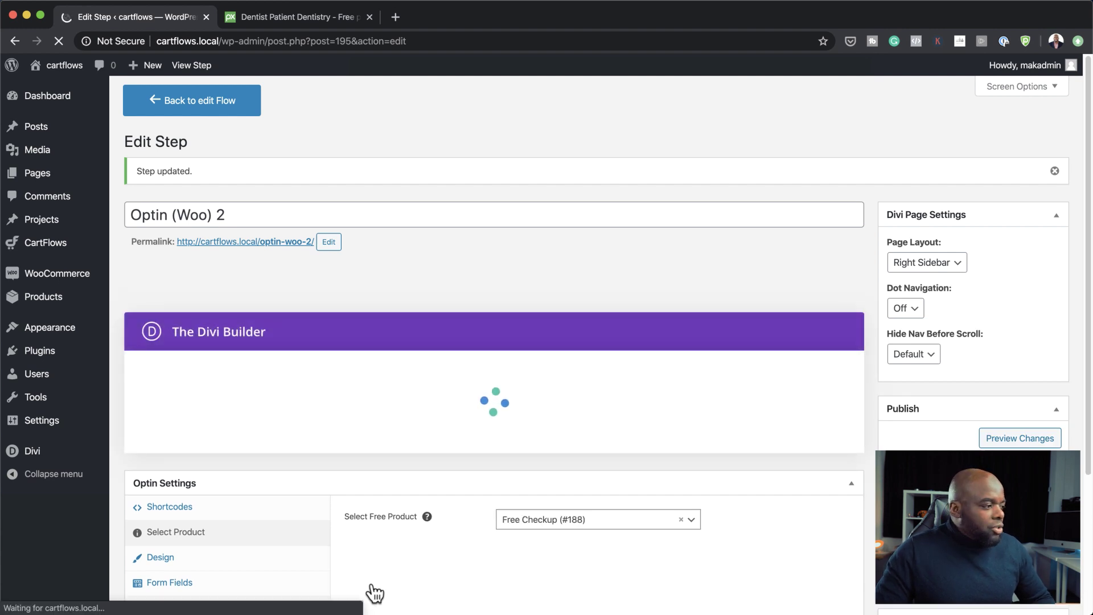
- Bring up the optin form's design settings and update the step again
scroll(322, 545, down, 2)
click(194, 501)
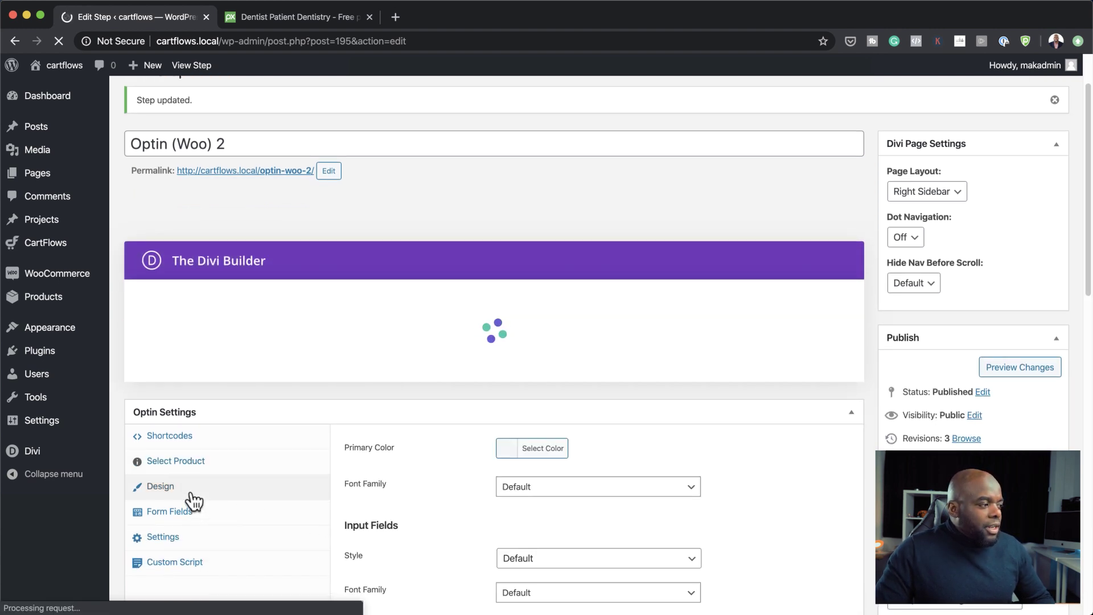
scroll(491, 456, down, 2)
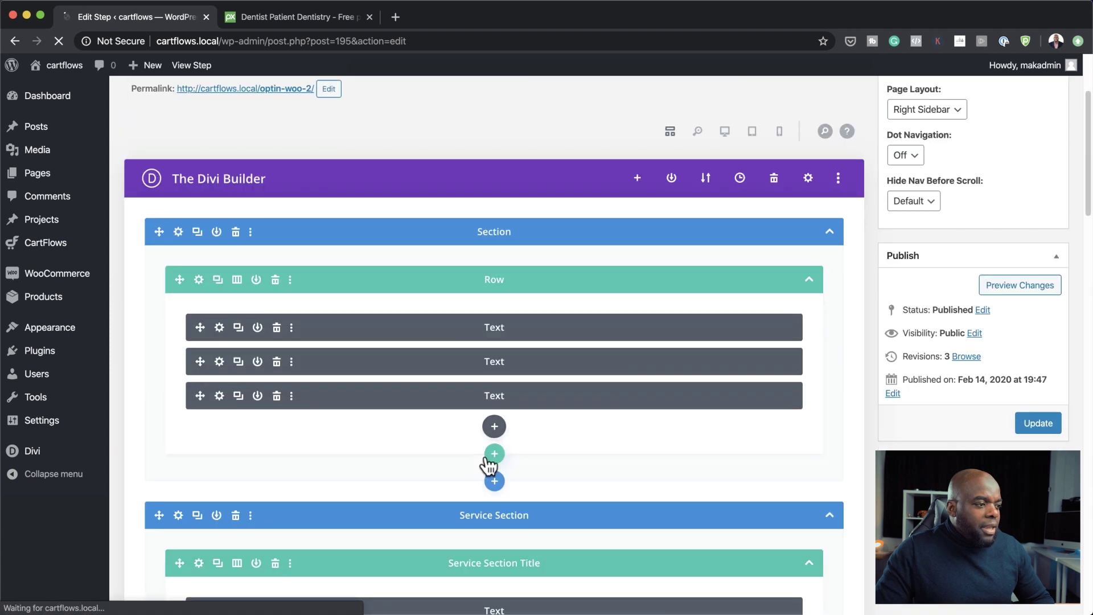
click(1033, 423)
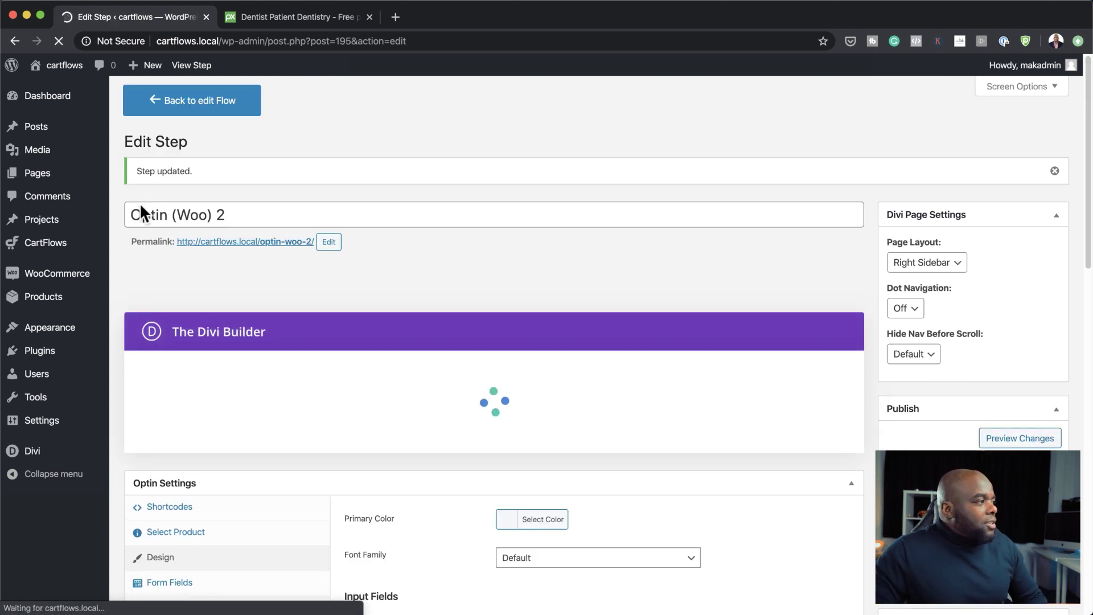
- Return to the Voucher flow, open the Thank You (Woo) step for editing in a new tab and start its Divi layout from scratch
click(213, 99)
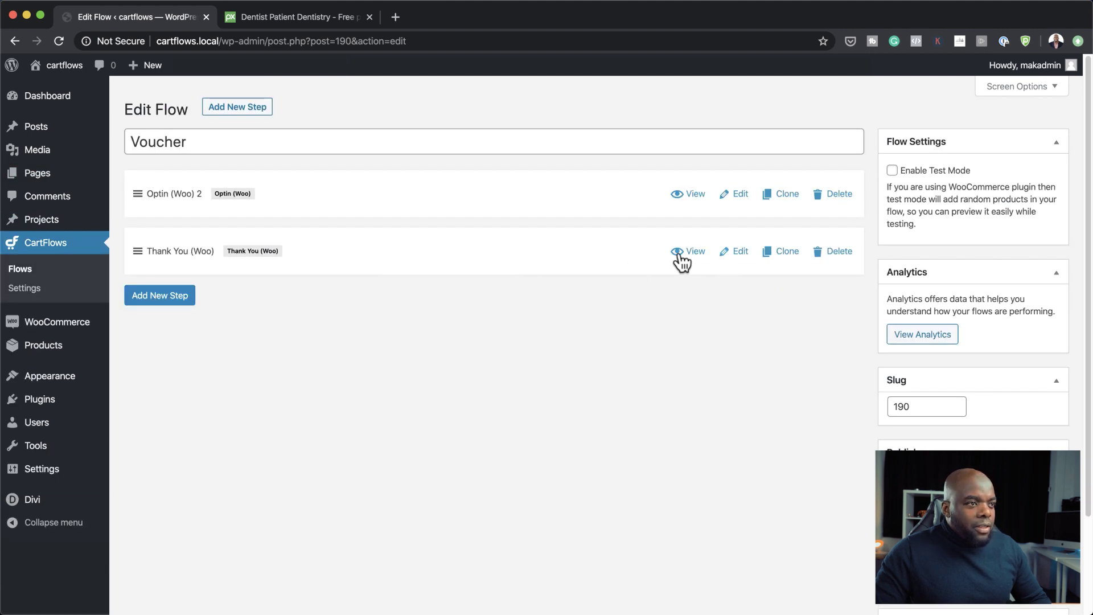
super+click(740, 261)
click(290, 17)
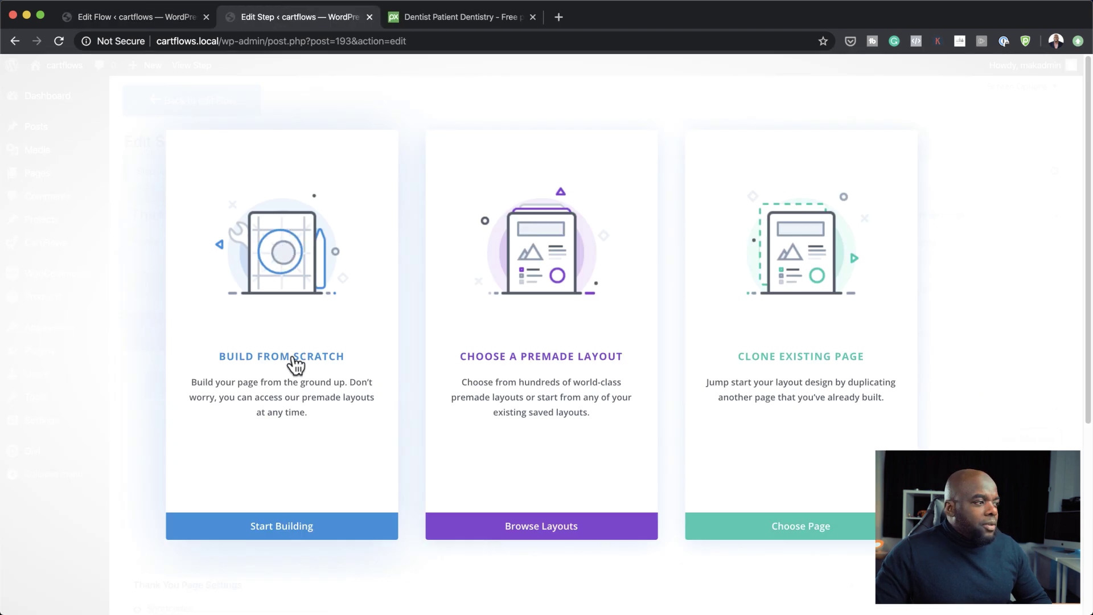
click(293, 364)
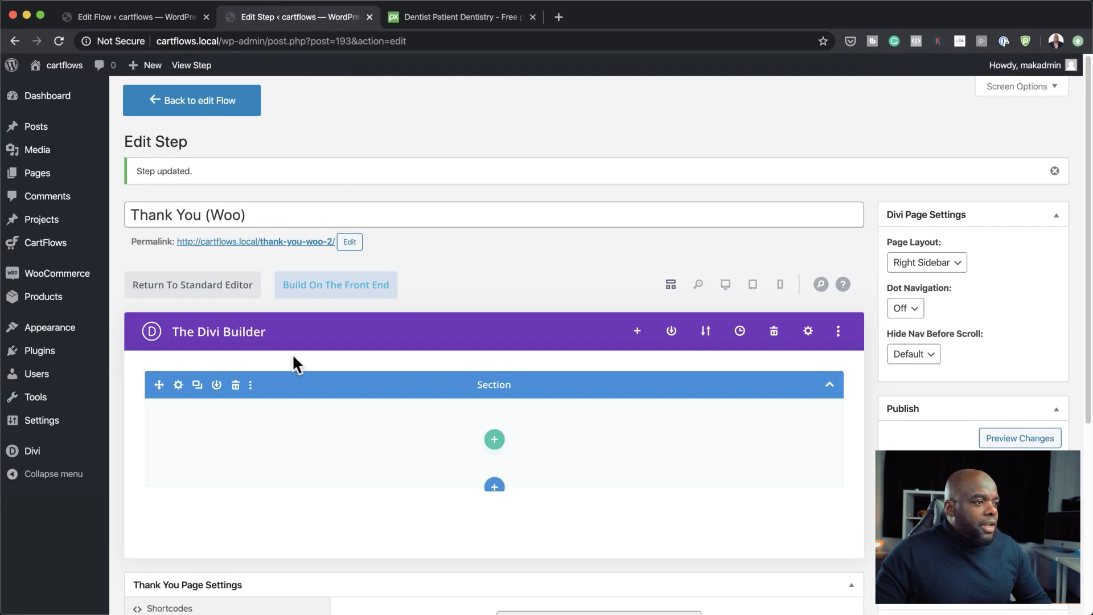
- Import the THANK YOU!.json layout into the Thank You (Woo) step's Divi builder, keeping the option to replace existing content
click(685, 309)
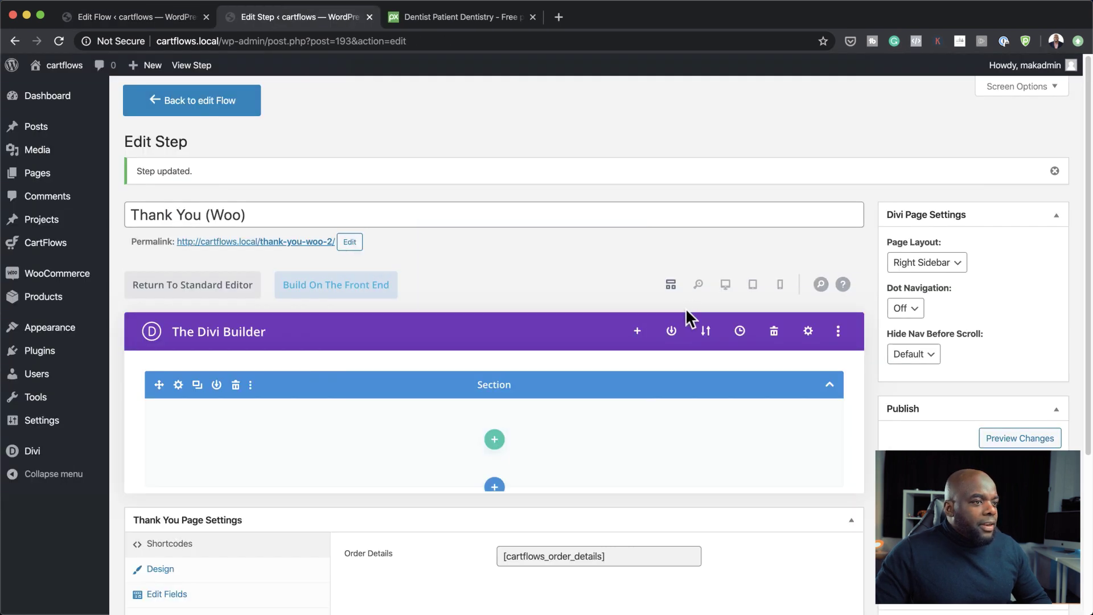
click(706, 335)
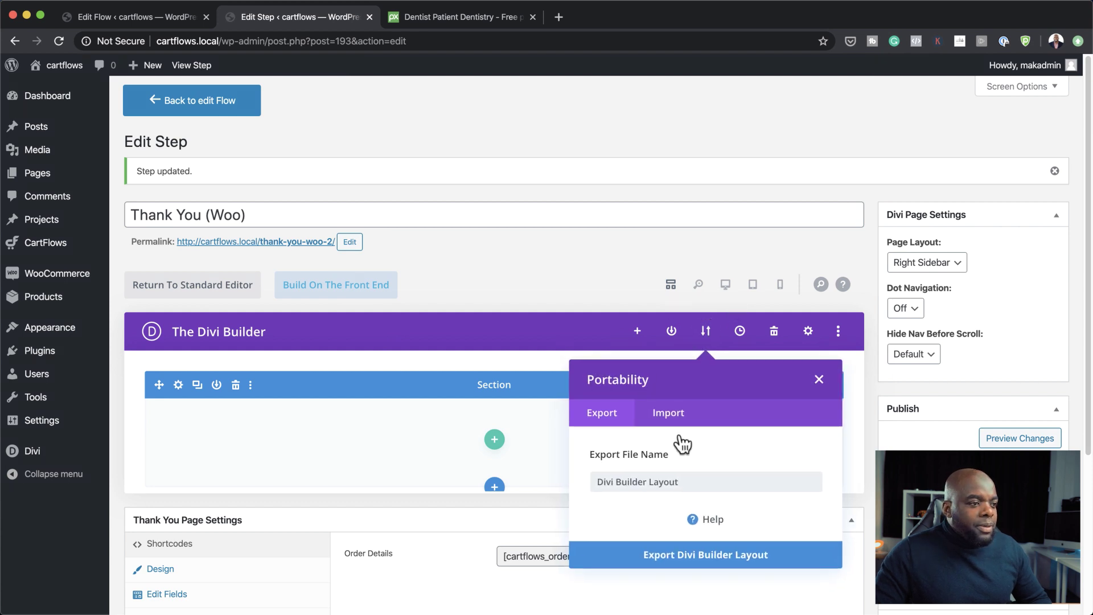
click(671, 415)
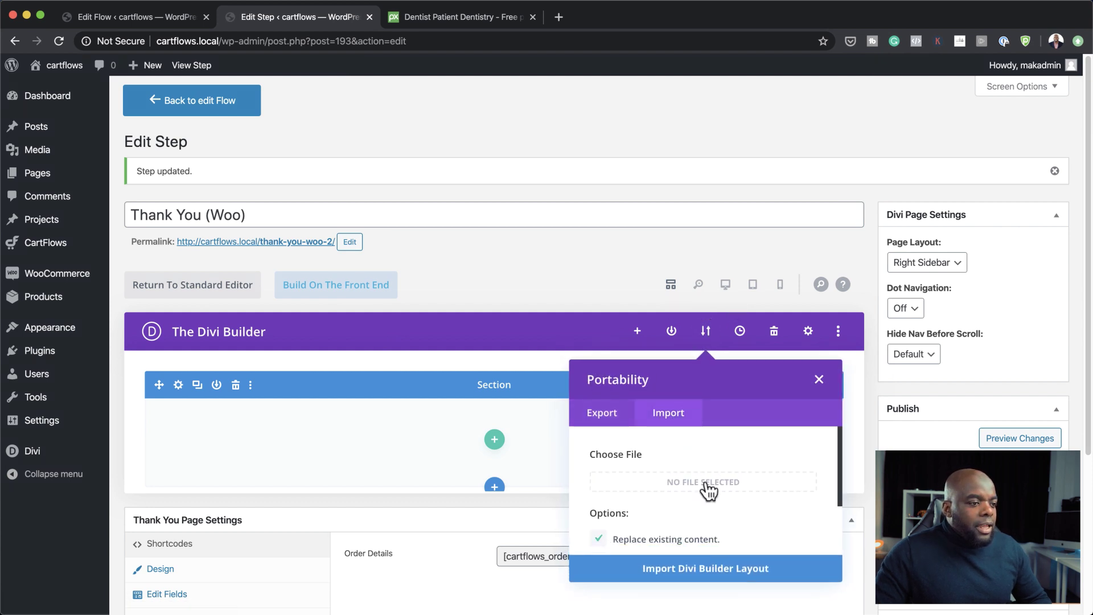
click(708, 490)
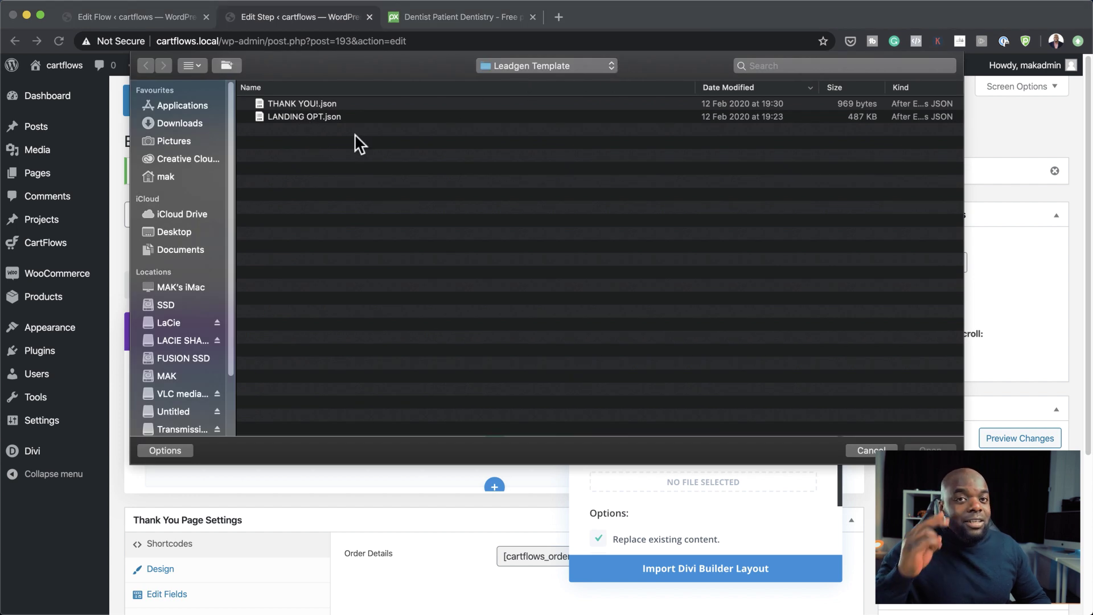
click(358, 104)
key(Return)
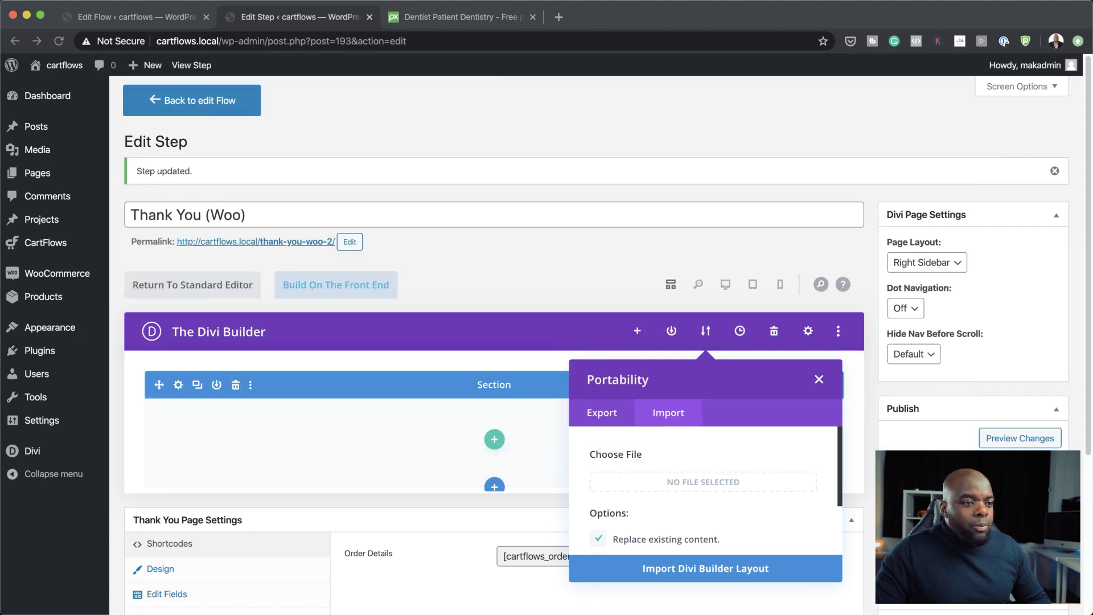
scroll(622, 459, down, 3)
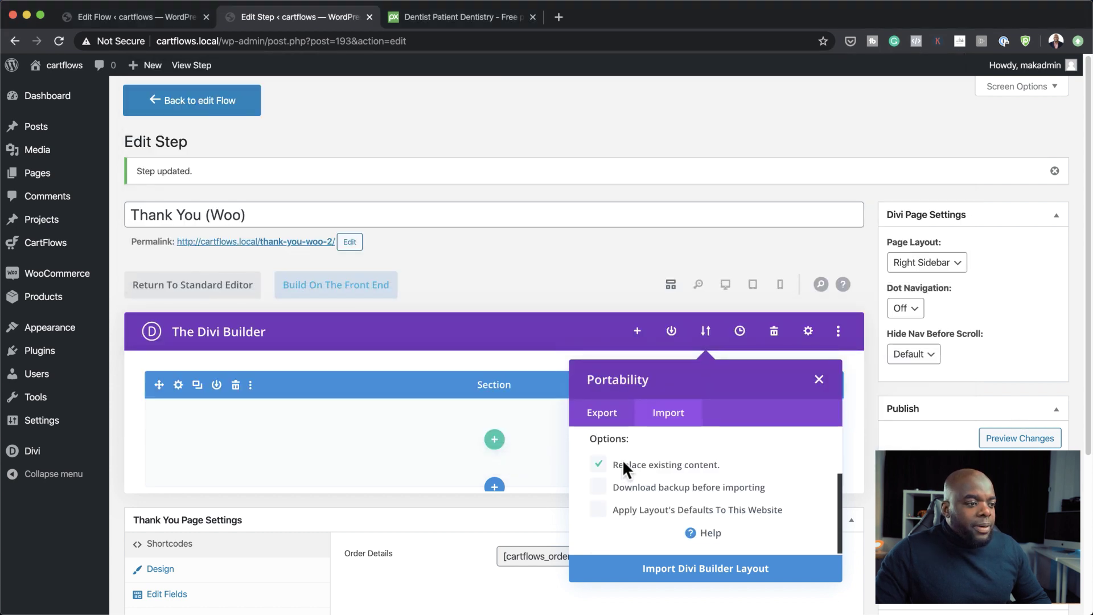
click(752, 568)
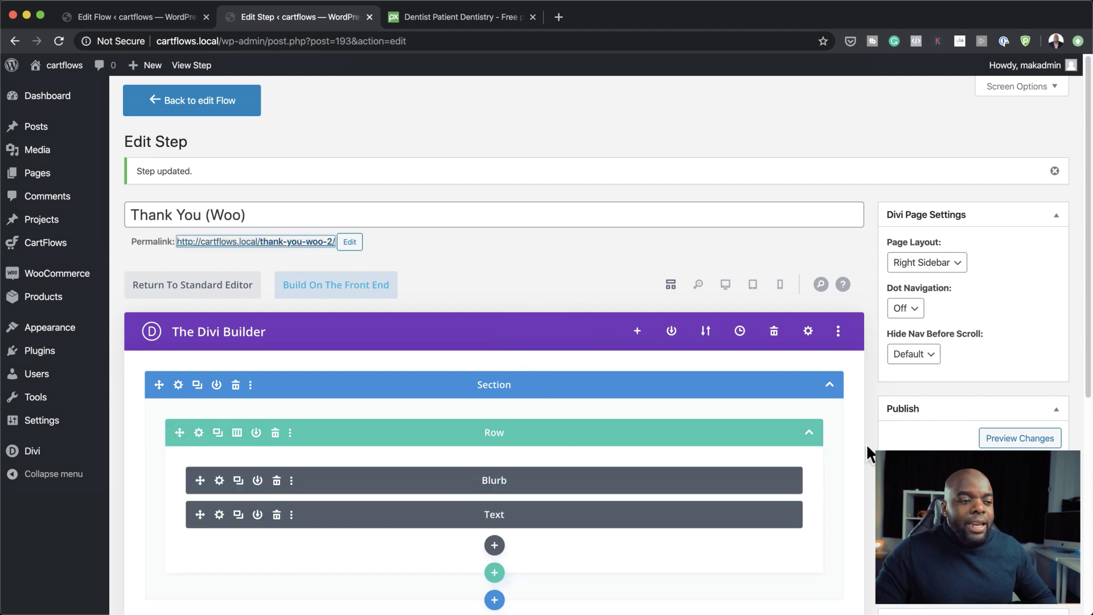
- Choose a page template for the Thank You (Woo) step in its post attributes and update the step
scroll(797, 456, down, 4)
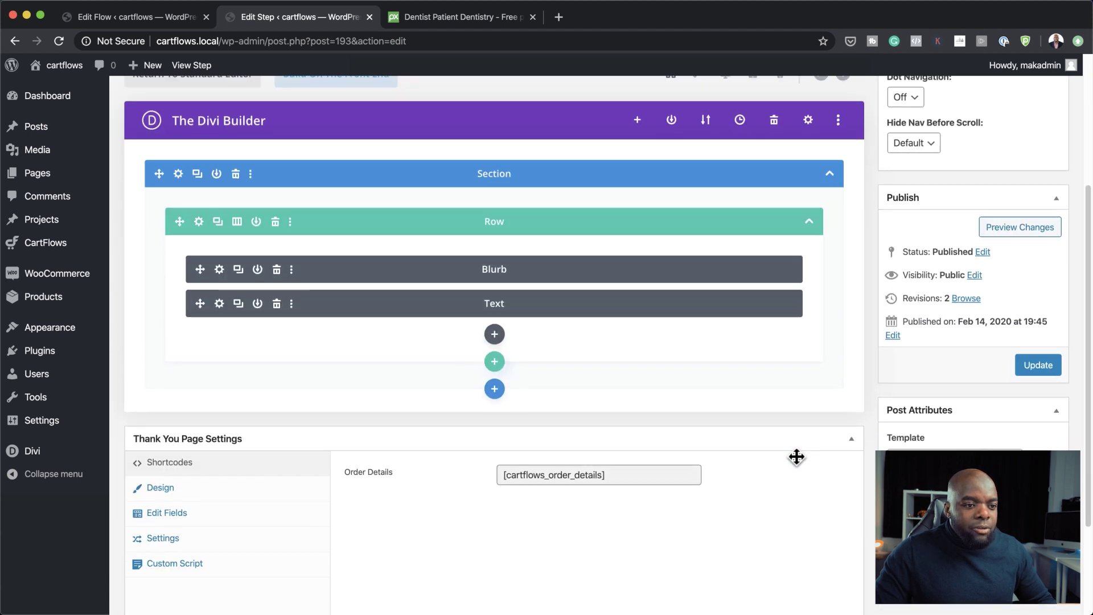
click(978, 452)
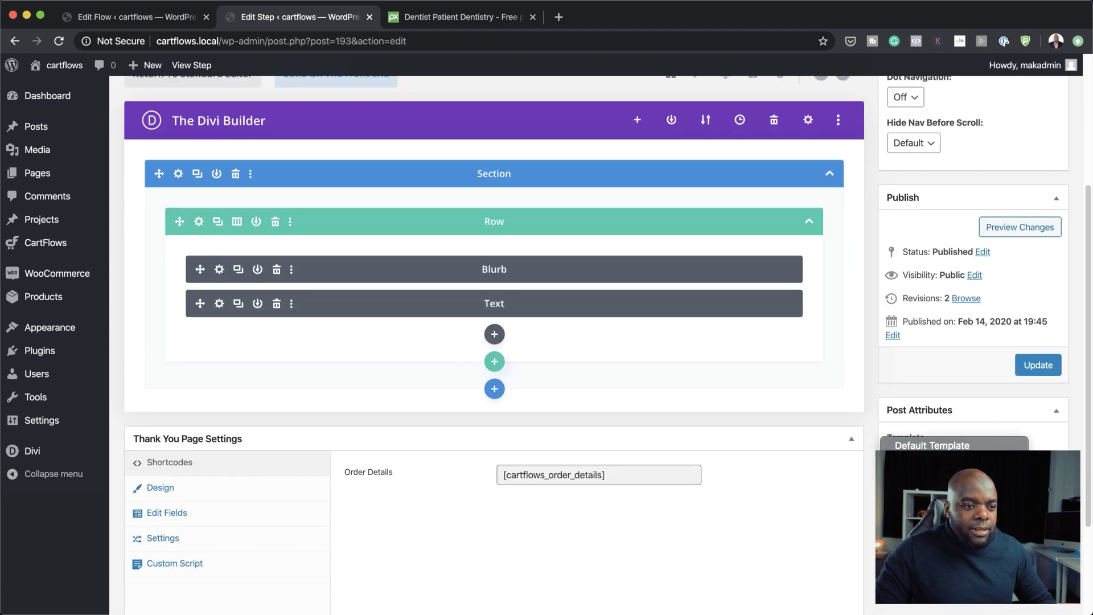
key(Return)
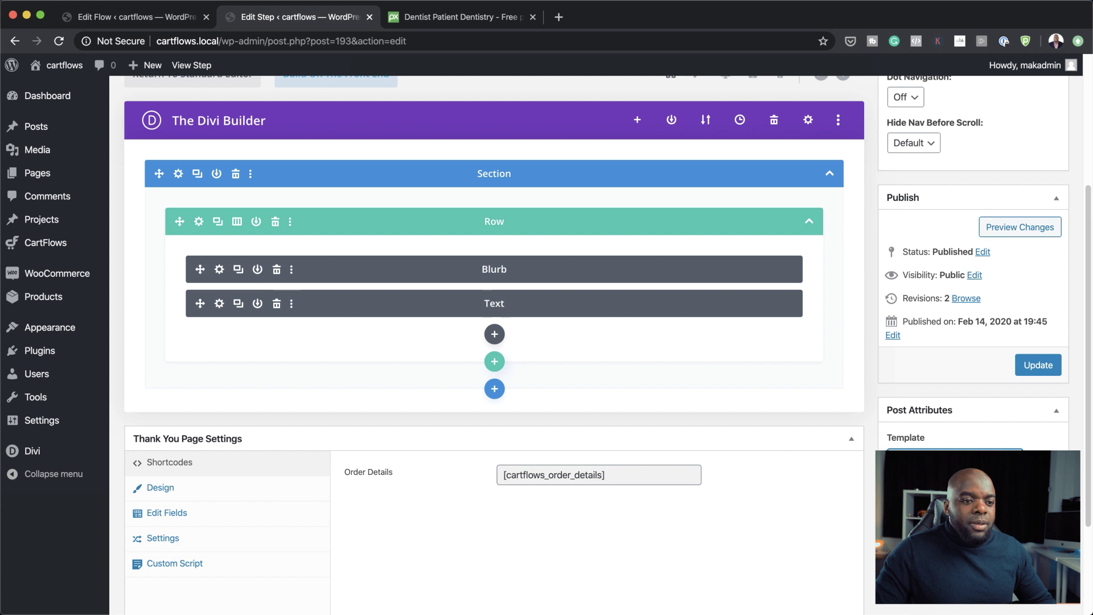
click(1033, 364)
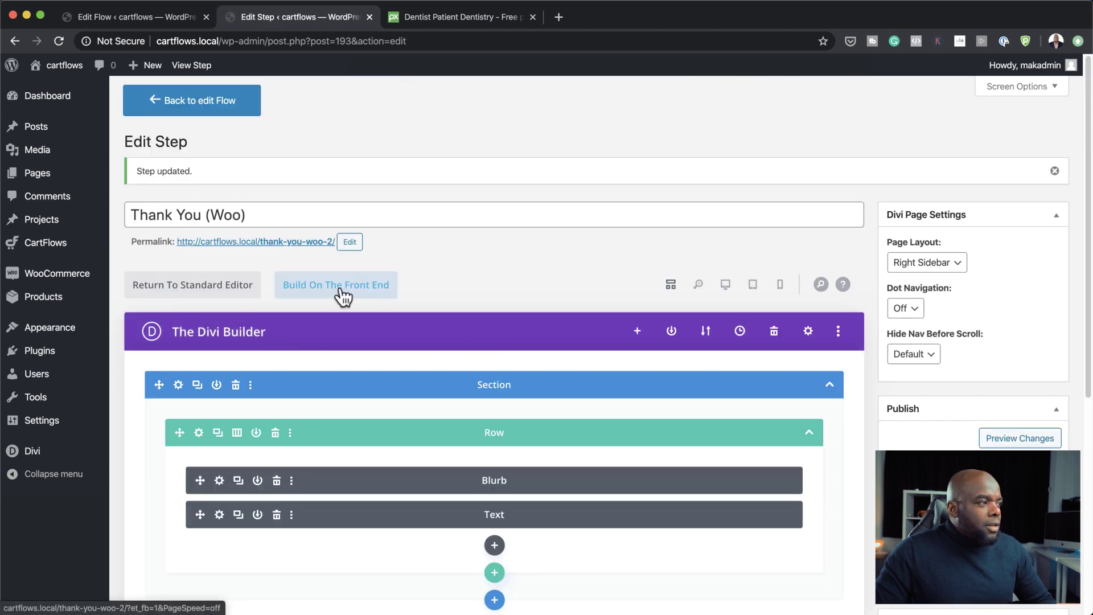
- Open the thank-you page in the front-end builder and give the "Thank you!" blurb a white icon on a blue circle
click(343, 292)
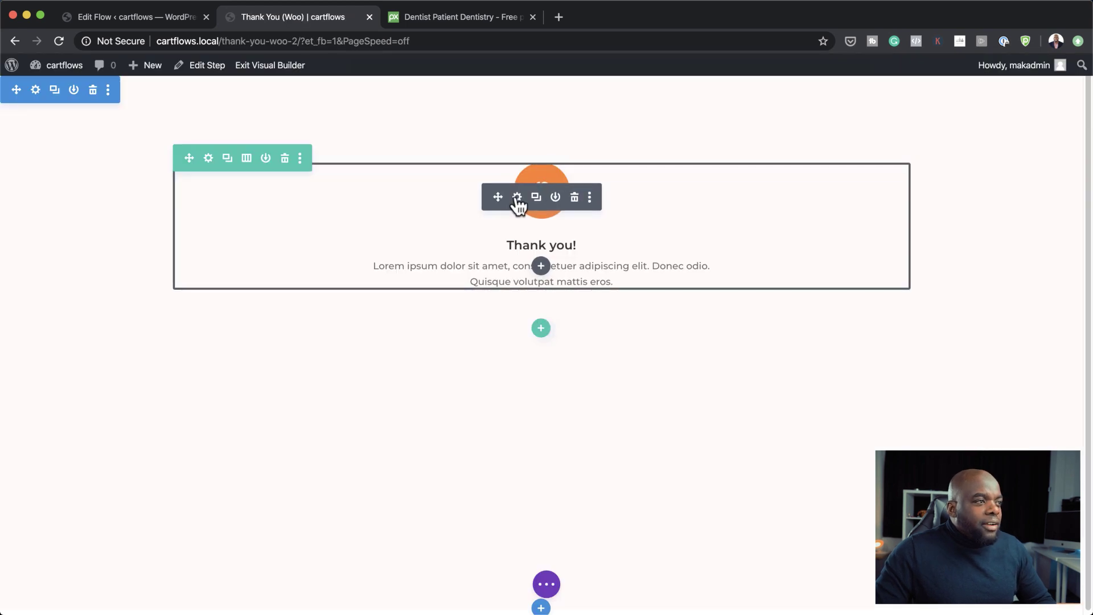
click(518, 203)
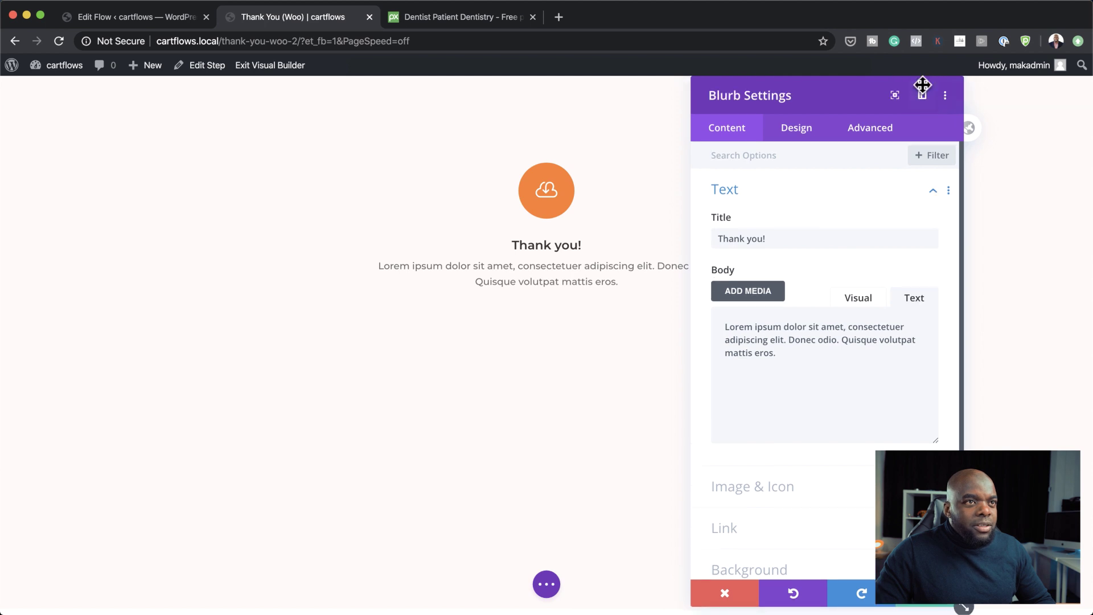
click(922, 88)
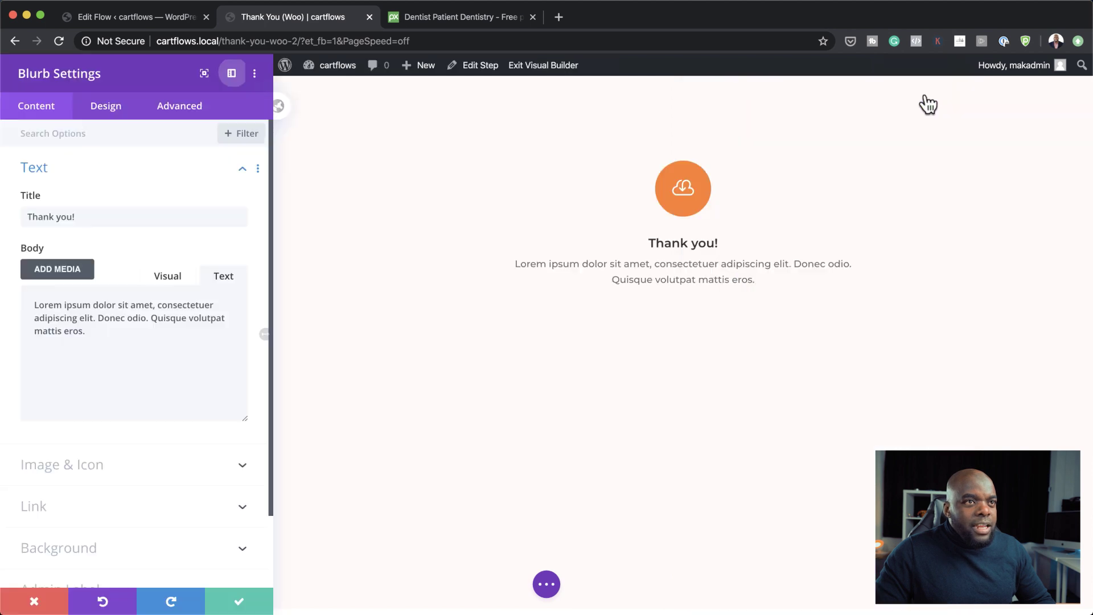
click(118, 117)
click(80, 169)
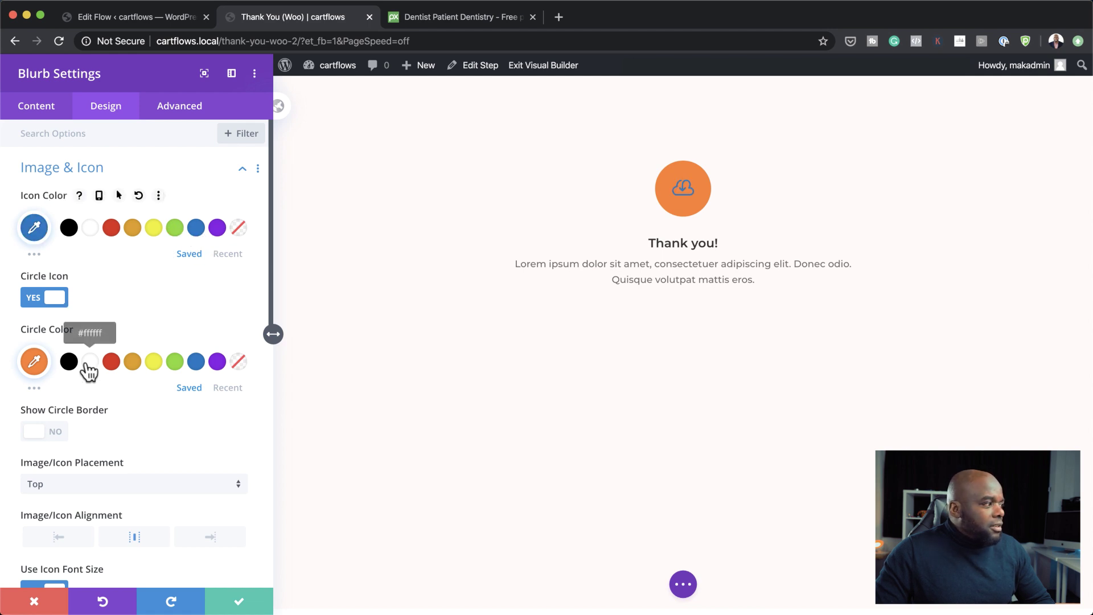
click(197, 364)
click(91, 229)
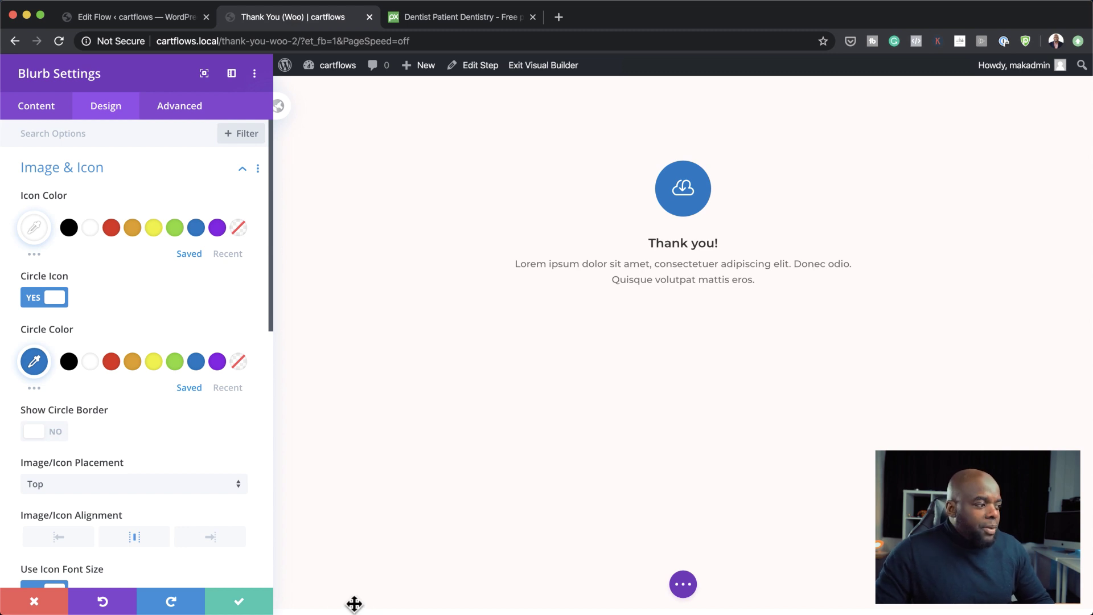
click(238, 604)
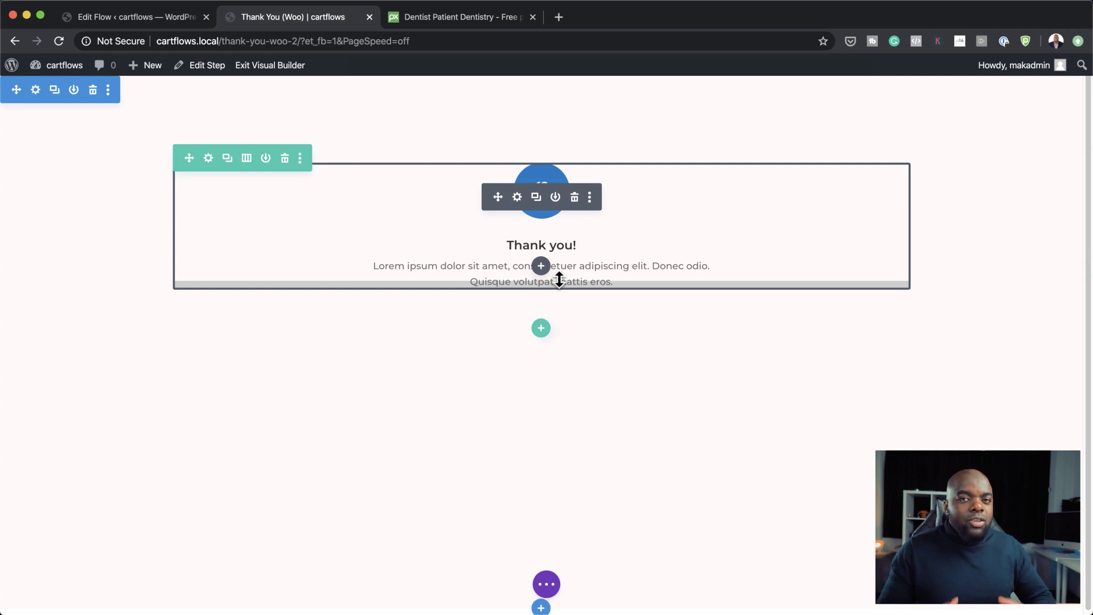
- Save the thank-you page and exit the visual builder to the live page
click(568, 552)
click(293, 67)
mouse_move(65, 67)
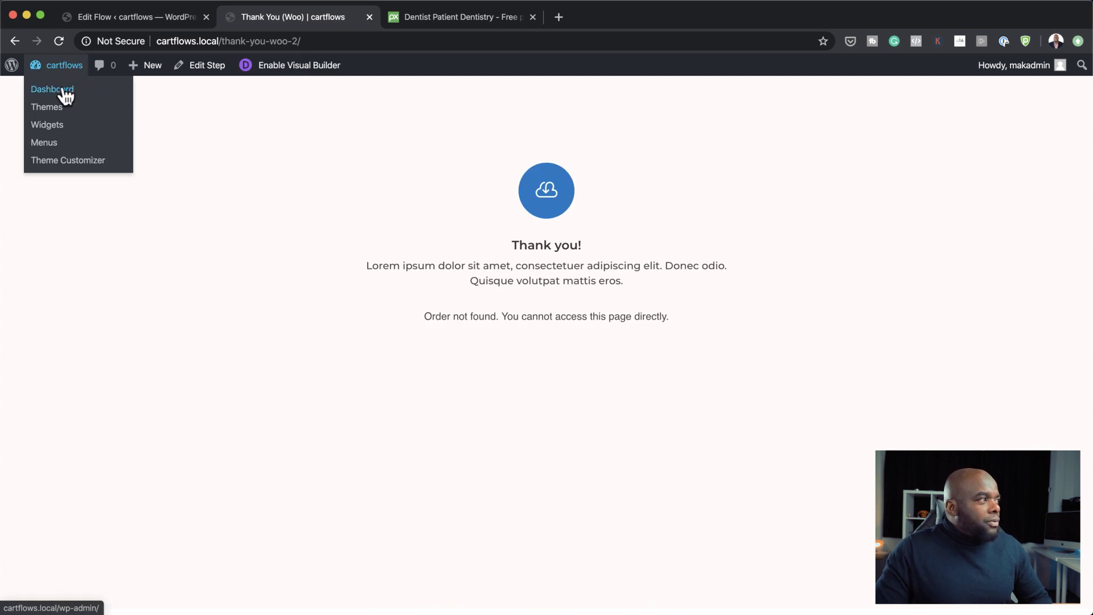
- View the Optin (Woo) 2 step's live page from the Voucher flow, check its form styling and return to the flow
key(ctrl+shift+Tab)
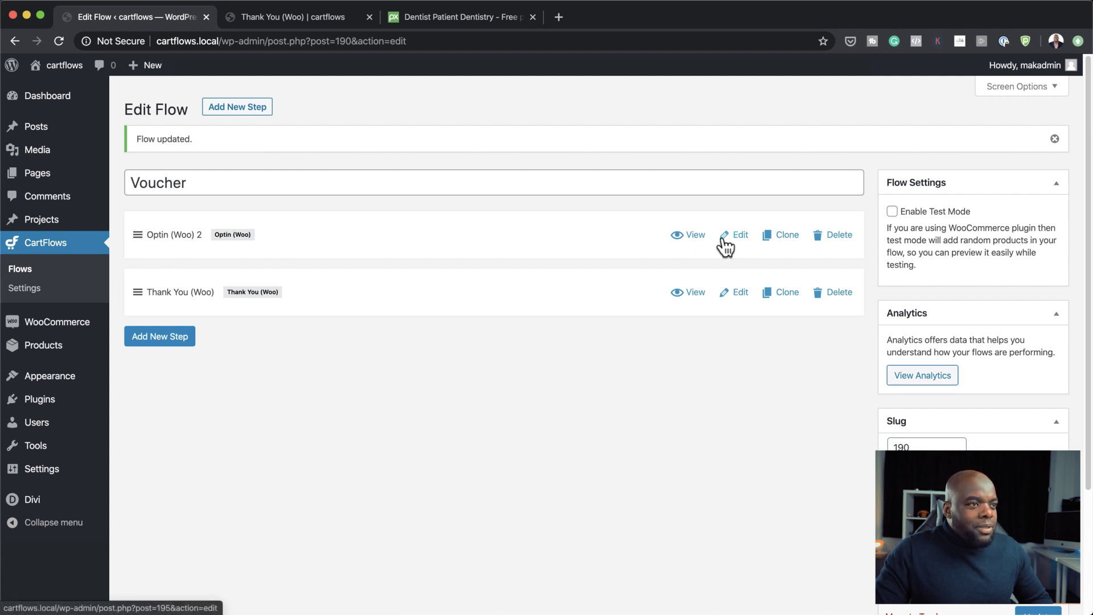
click(696, 236)
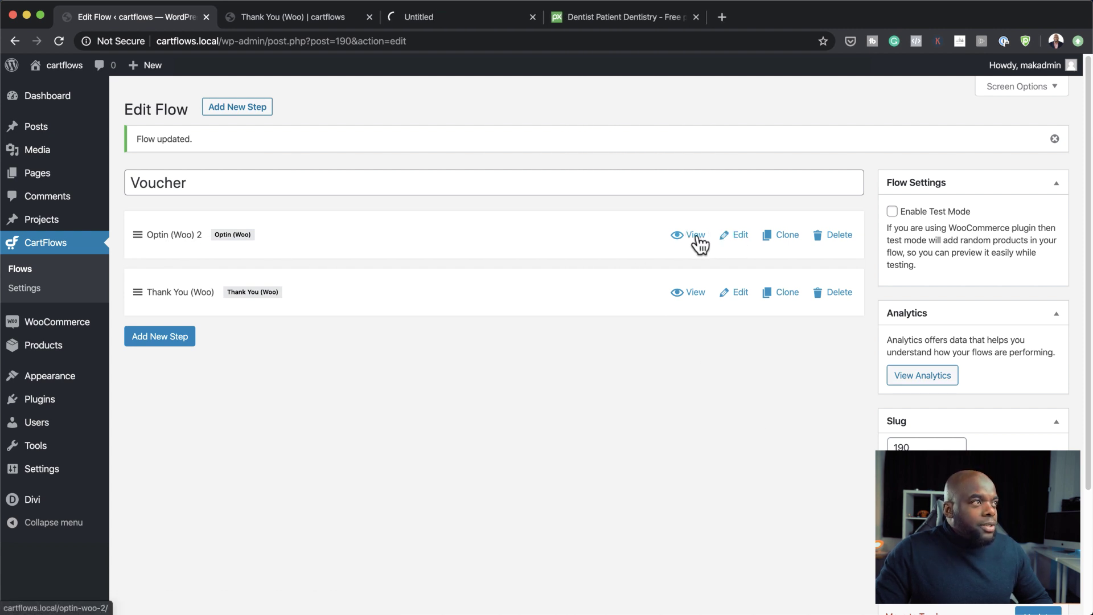
click(499, 20)
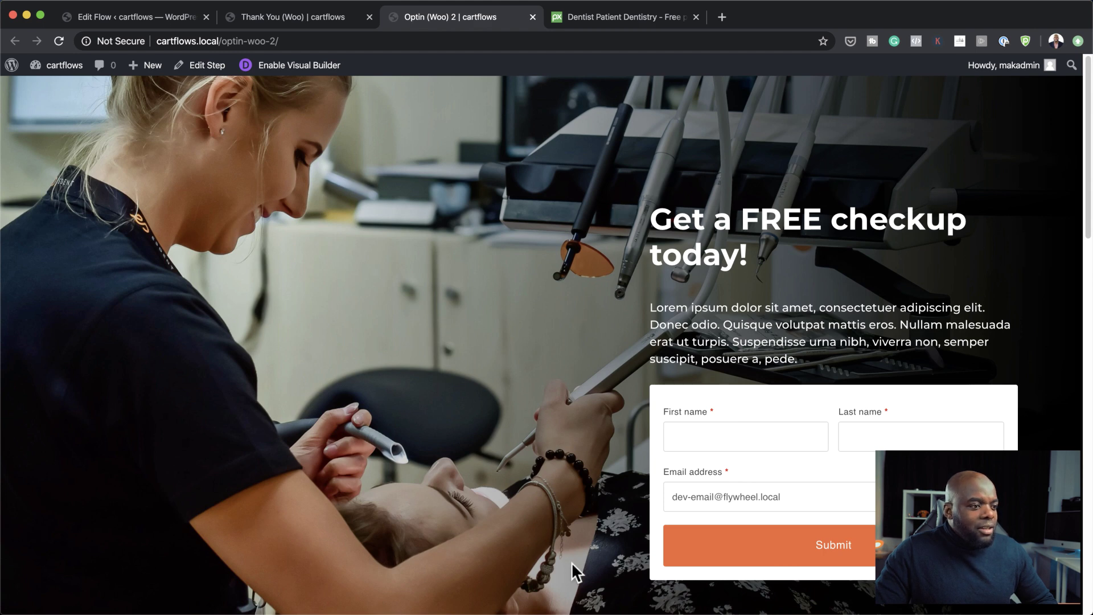
scroll(571, 562, down, 3)
scroll(571, 561, up, 3)
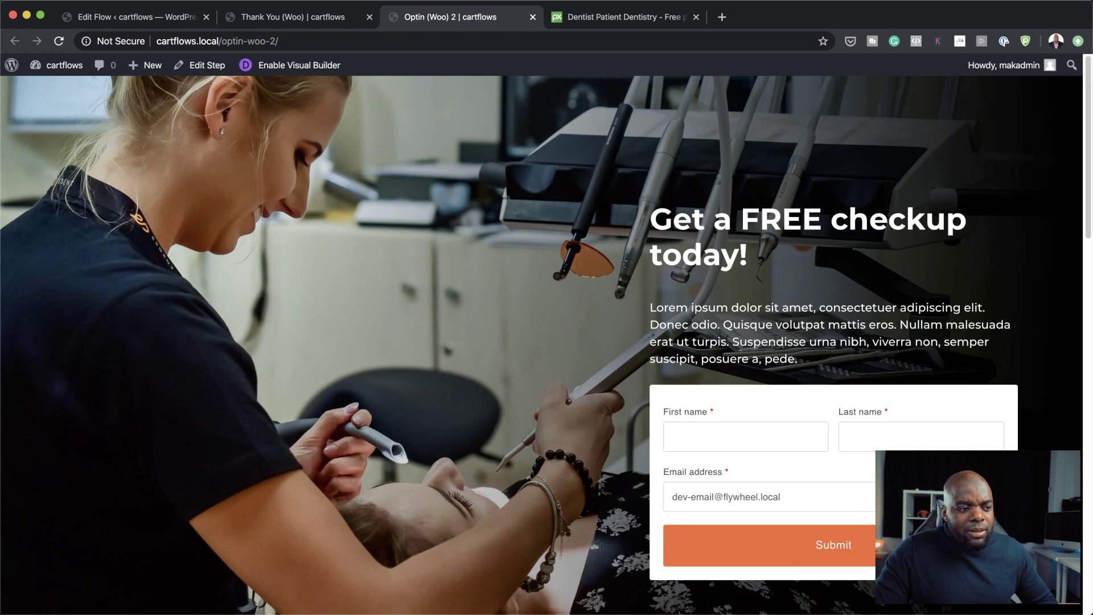
click(316, 21)
click(151, 14)
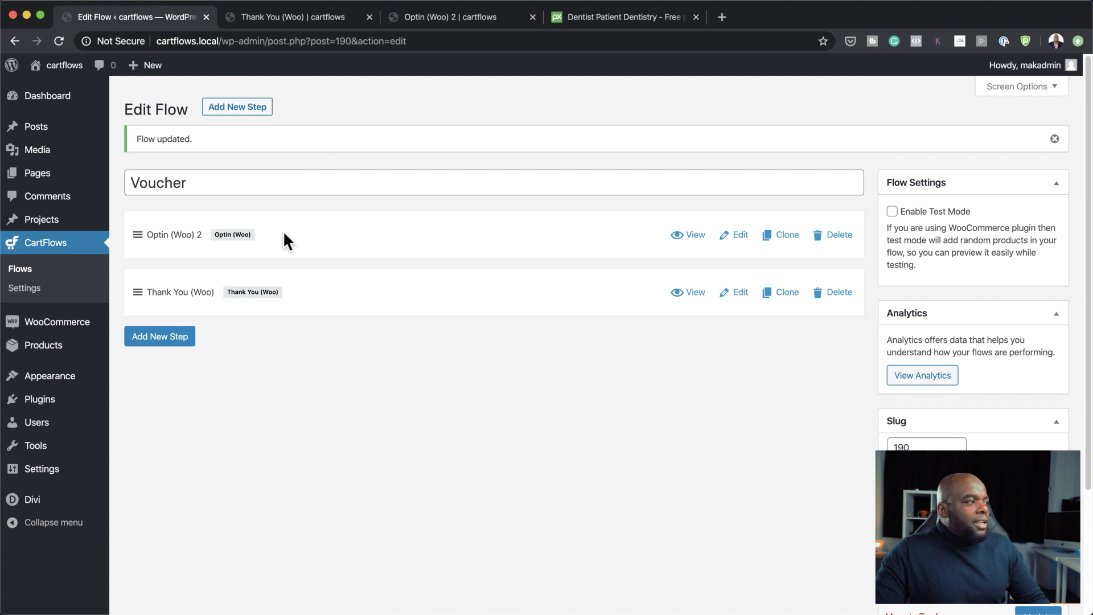
- Edit the optin step, set the form's primary color to blue #1e73be, update the step and reload its live page
click(745, 244)
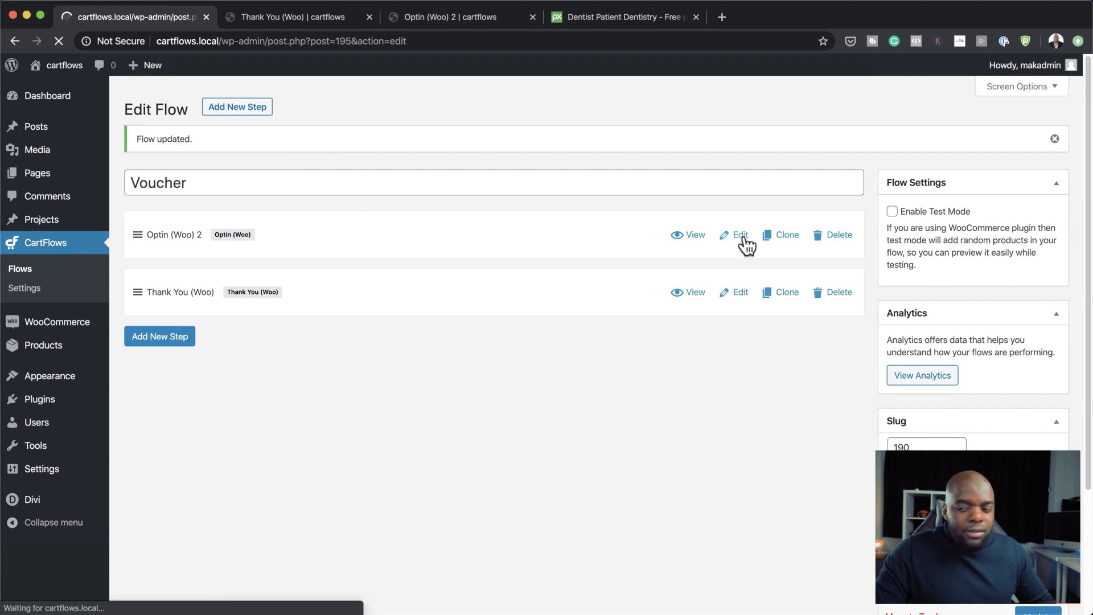
scroll(592, 387, down, 2)
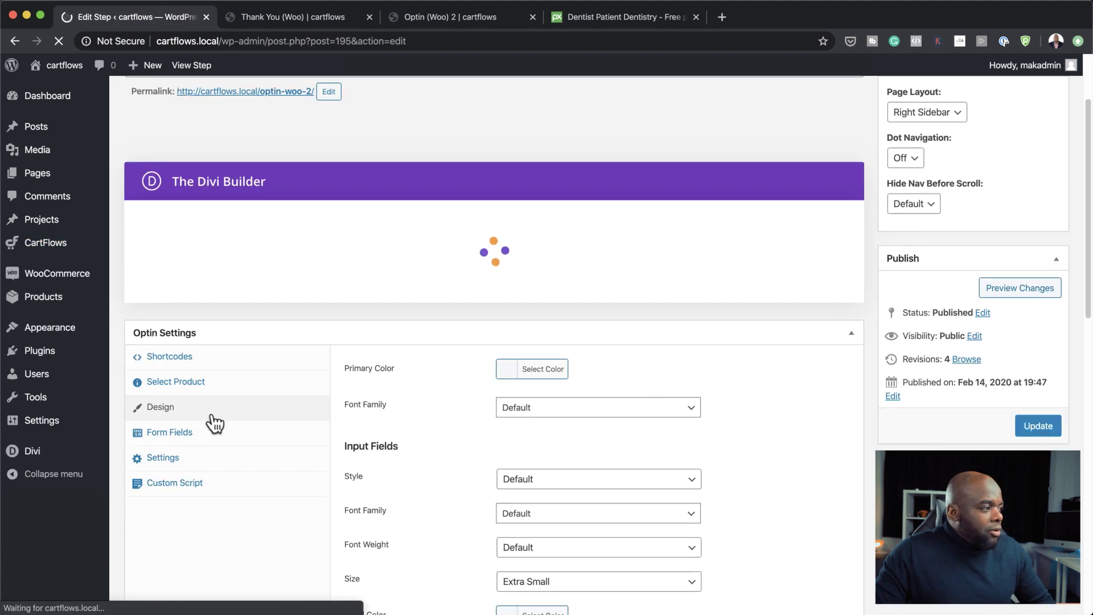
scroll(195, 437, down, 5)
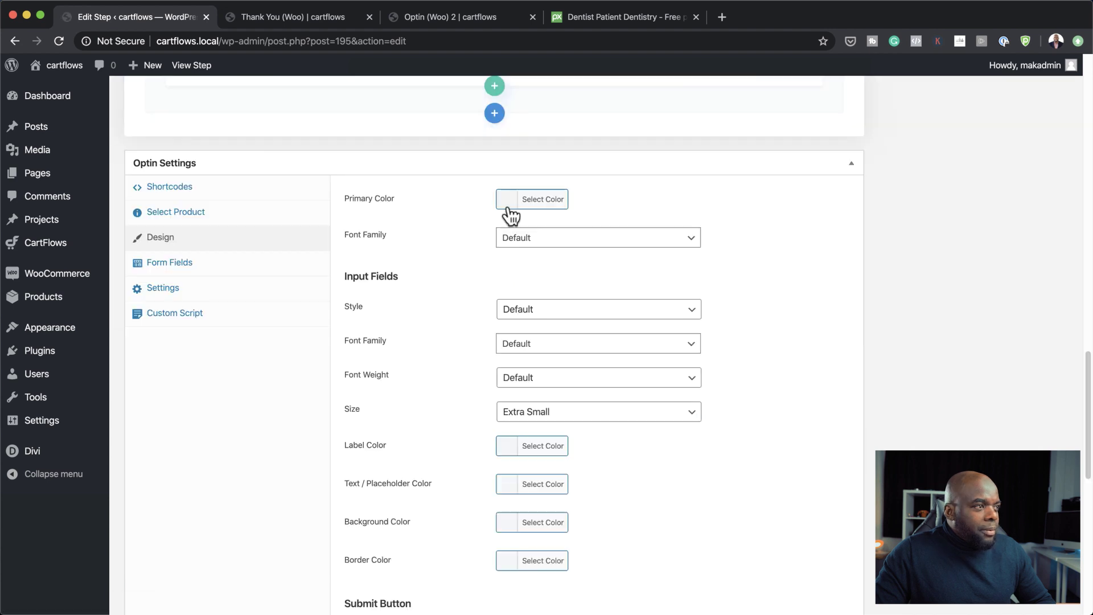
click(509, 208)
click(605, 358)
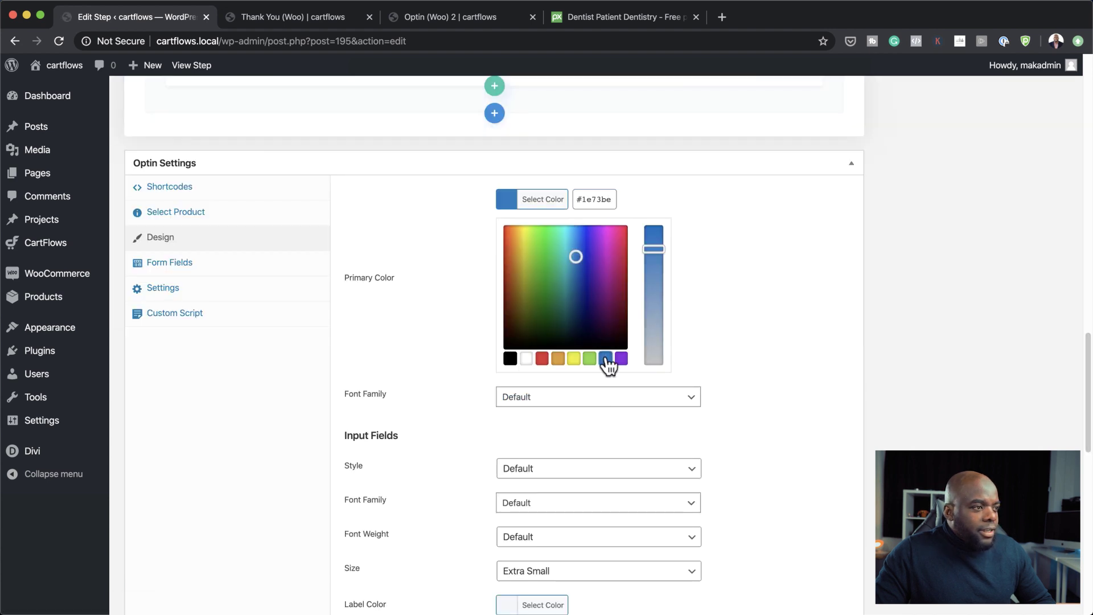
click(749, 265)
scroll(796, 490, down, 10)
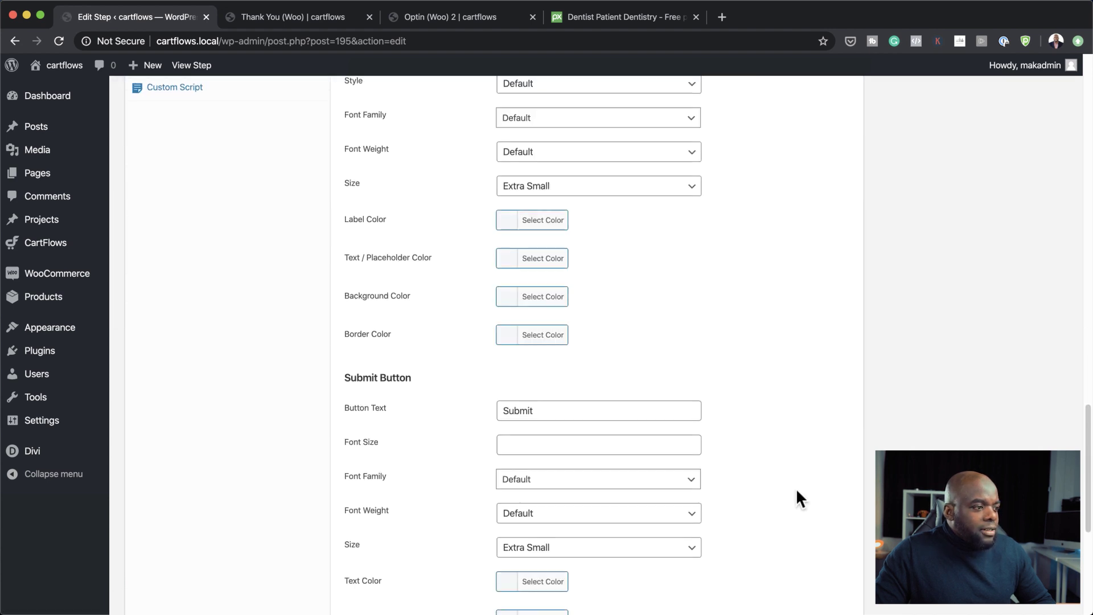
click(378, 501)
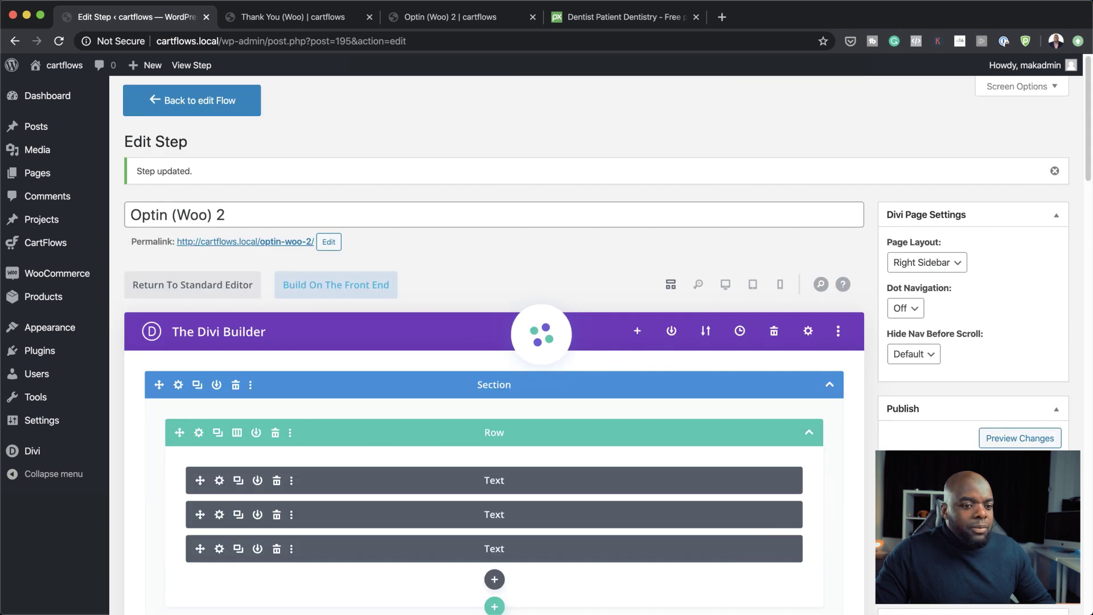
click(450, 17)
click(57, 41)
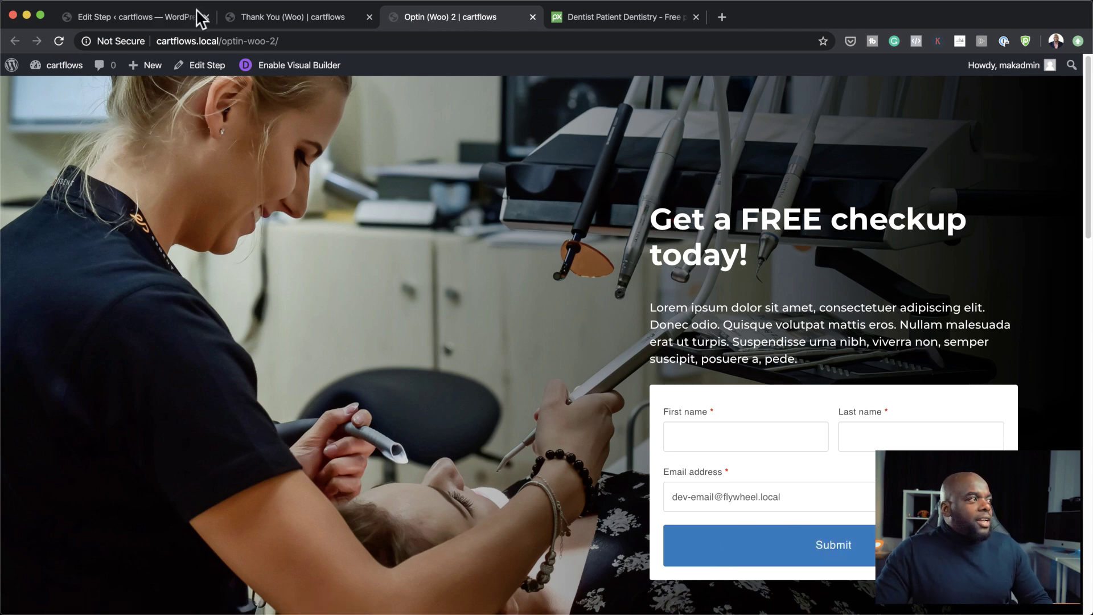
- Change the optin form's submit button text to "Download my voucher" in the design settings
click(186, 24)
scroll(454, 480, down, 10)
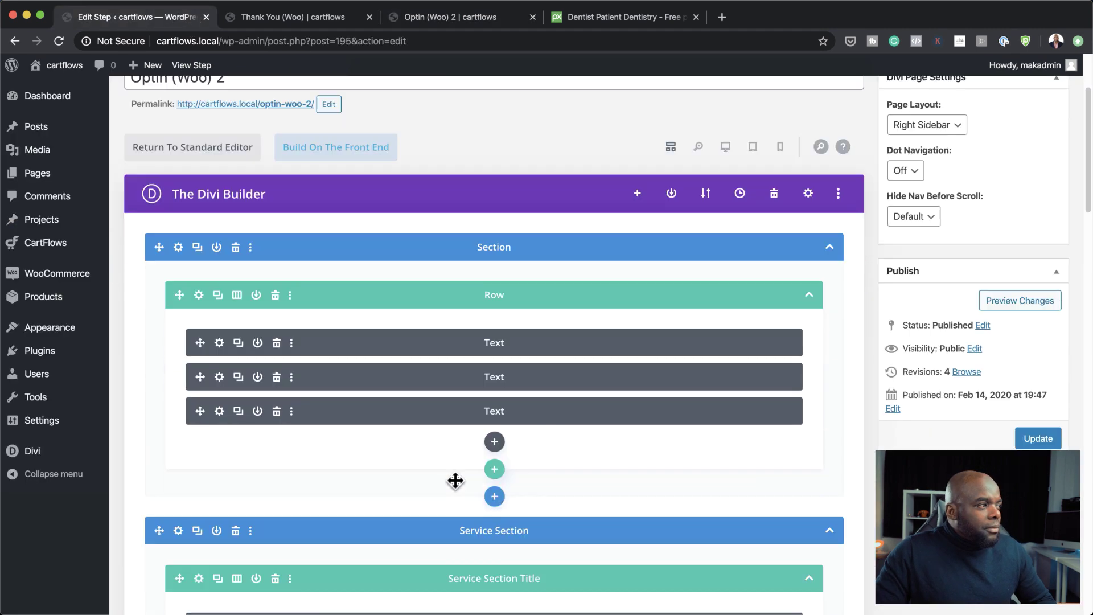
scroll(455, 480, down, 15)
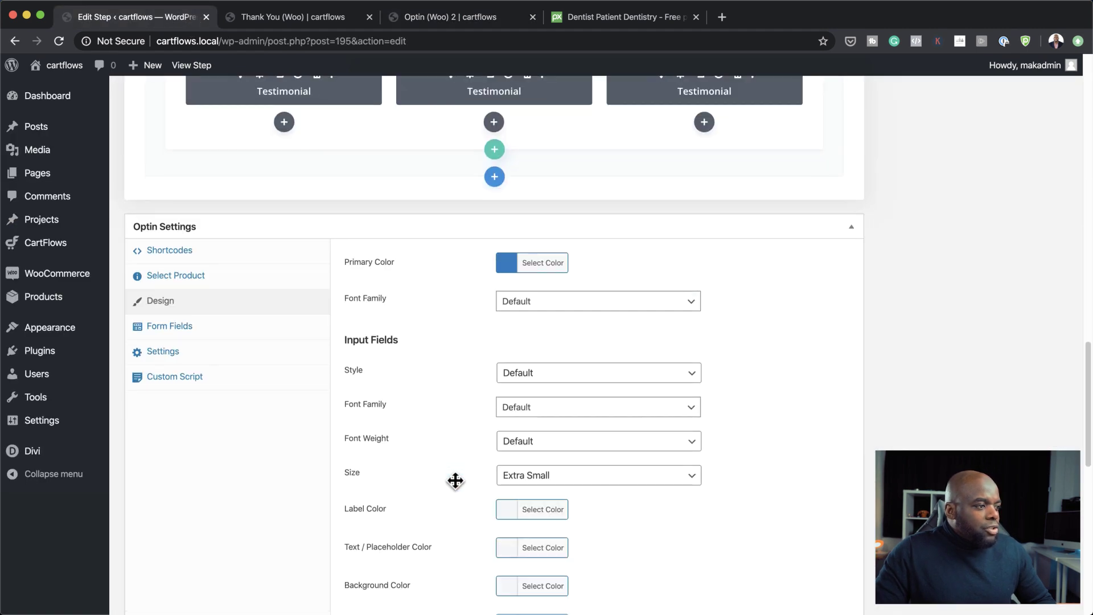
scroll(455, 480, down, 1)
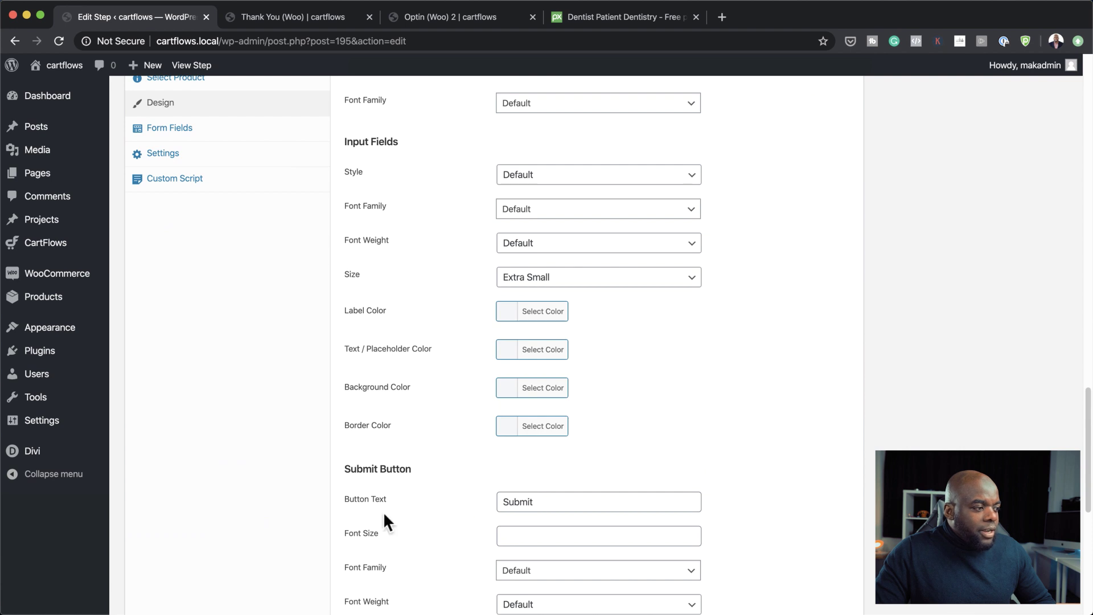
drag(547, 502, 477, 496)
text(Down)
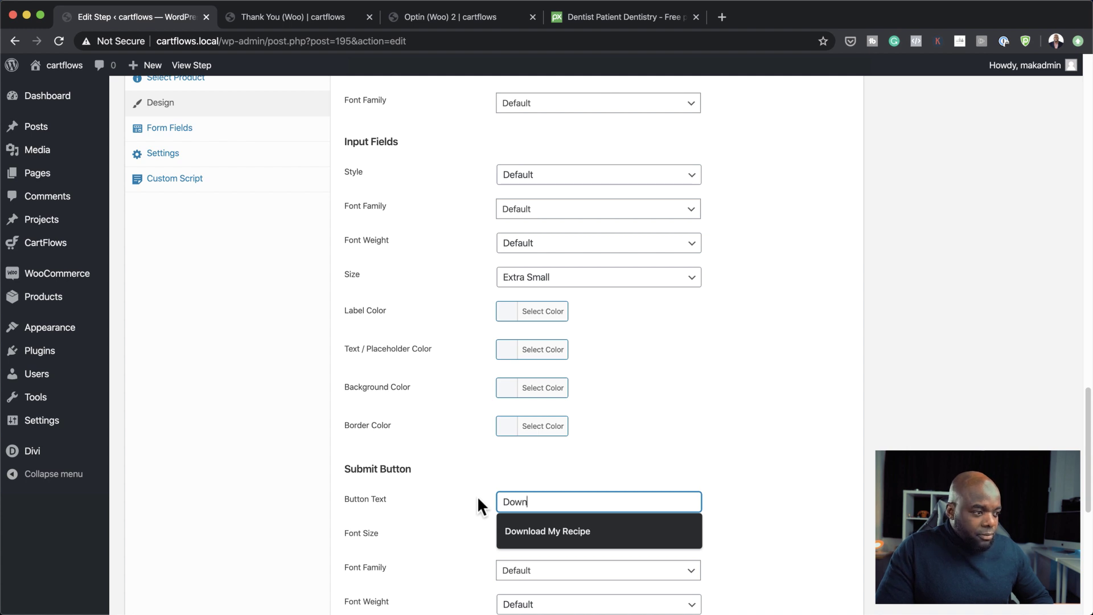
text(load my voucher)
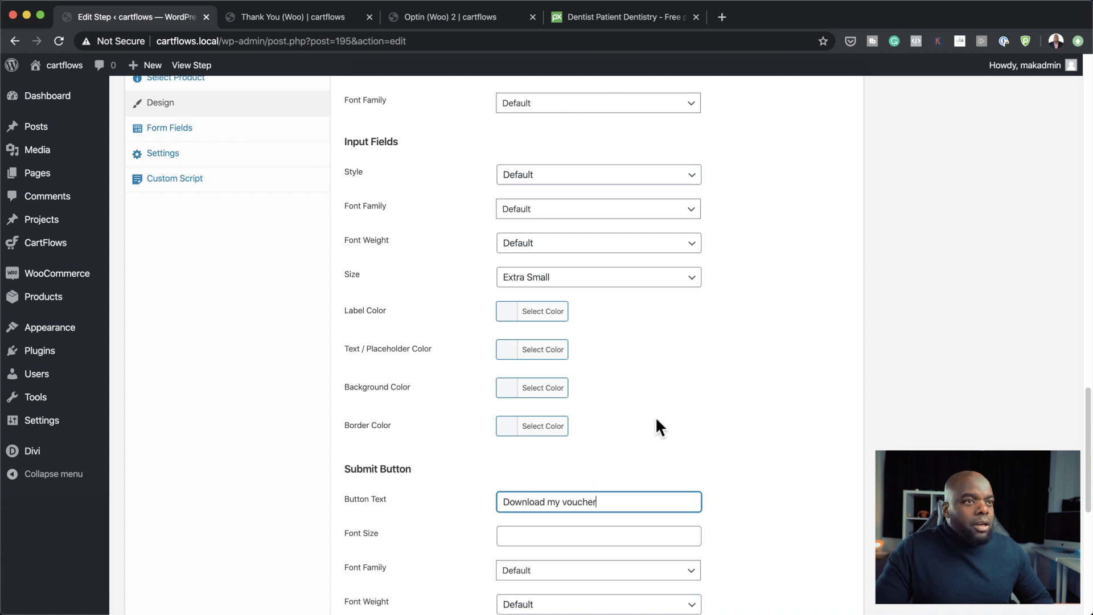
- Update the optin step to save its form design changes
scroll(655, 415, up, 15)
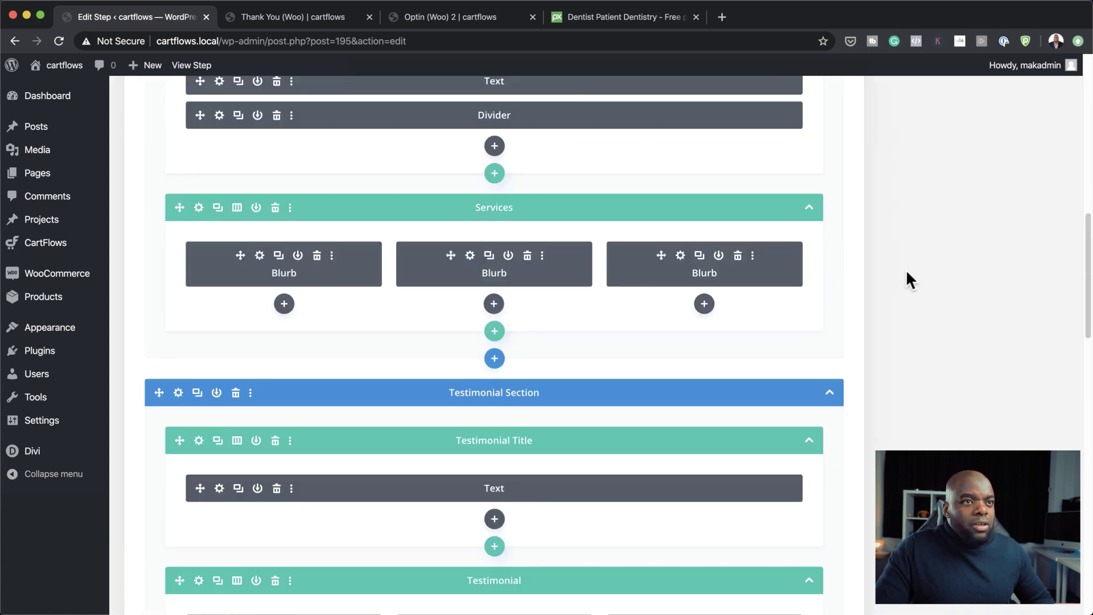
scroll(906, 273, up, 10)
click(1043, 427)
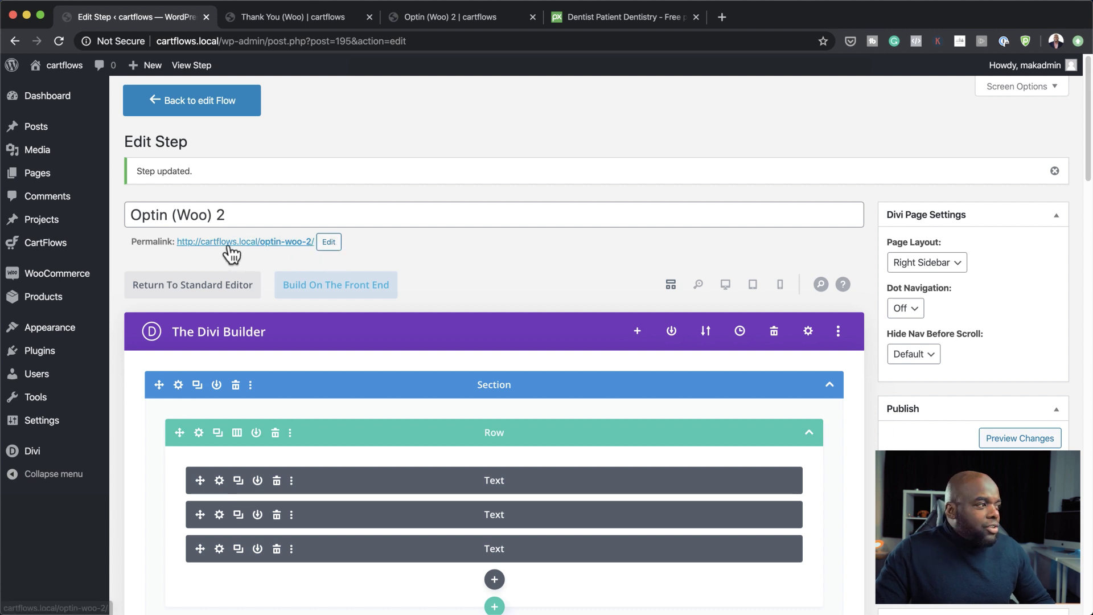
- Rename the optin step to "Free checkup" and change its permalink slug to "free checkup"
click(329, 243)
key(shift+Left)
key(super+a)
text(free checkup)
click(294, 216)
key(super+a)
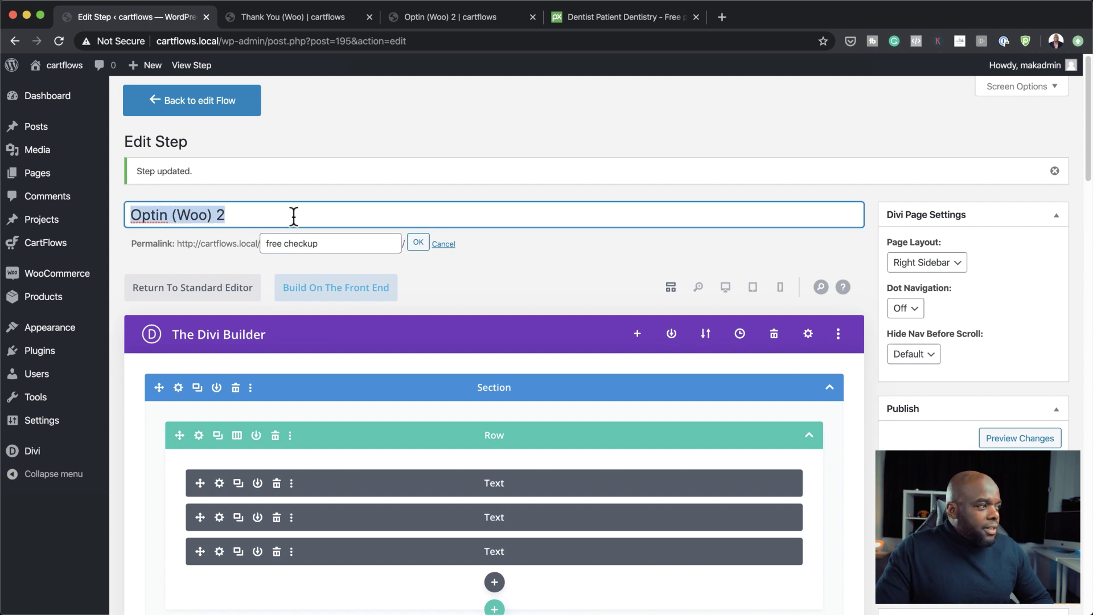
text(Free checkup)
click(419, 243)
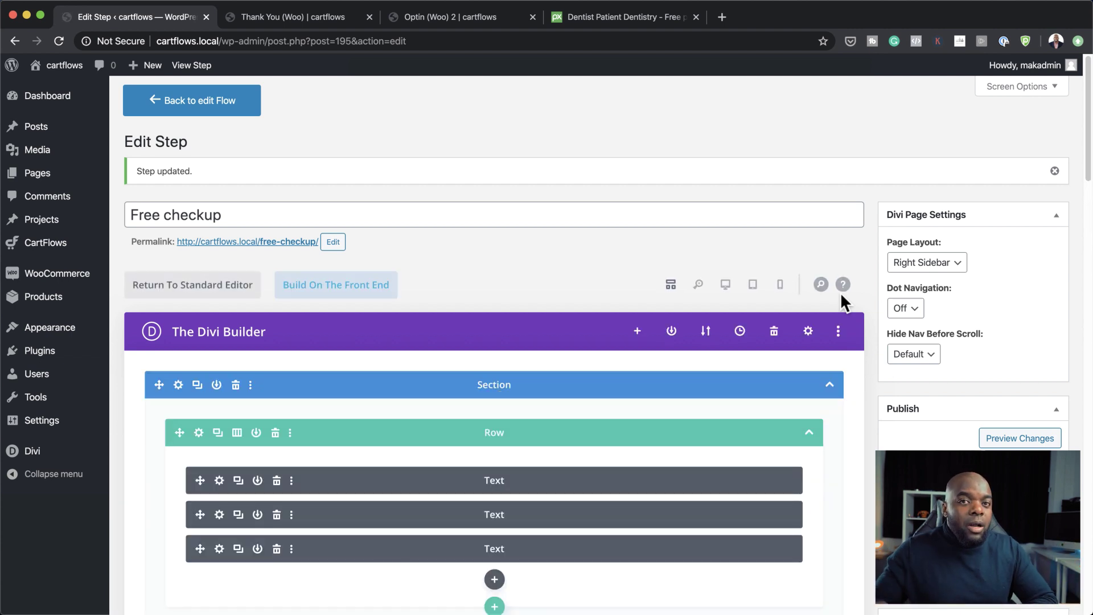
- Open the list of installed plugins in the WordPress admin
mouse_move(69, 310)
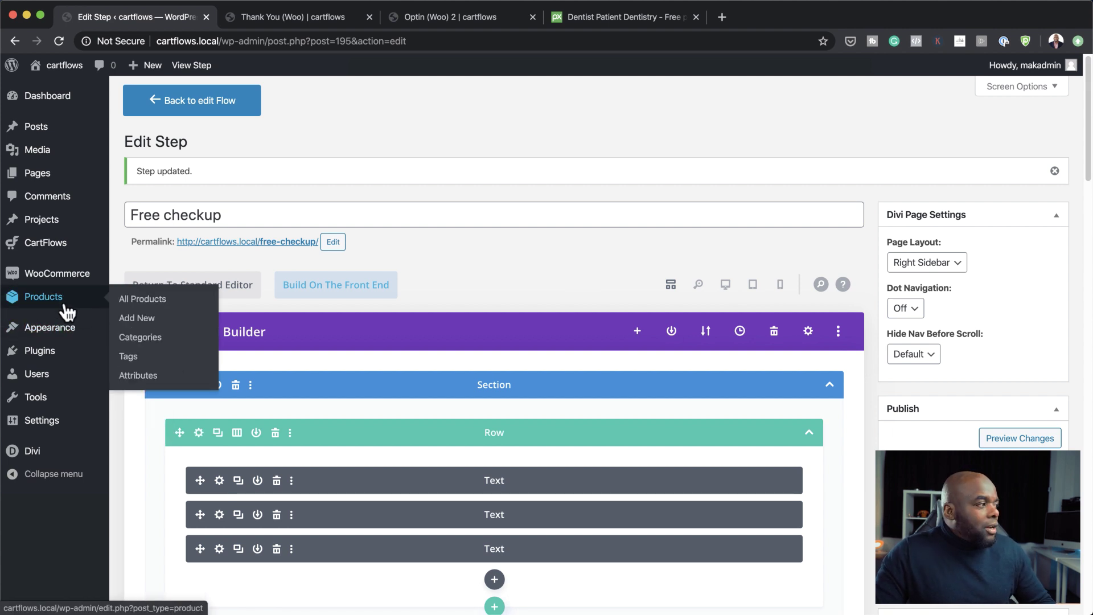
mouse_move(57, 353)
click(136, 357)
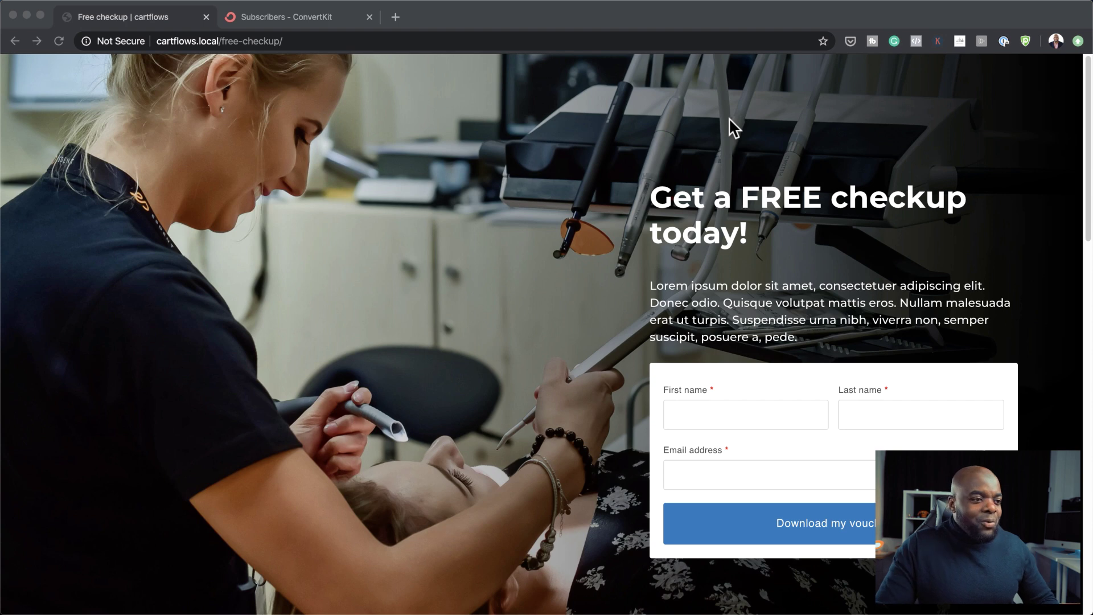
- Fill in the live Free checkup opt-in form with the subscriber's first name, last name and email address, and submit it
click(782, 415)
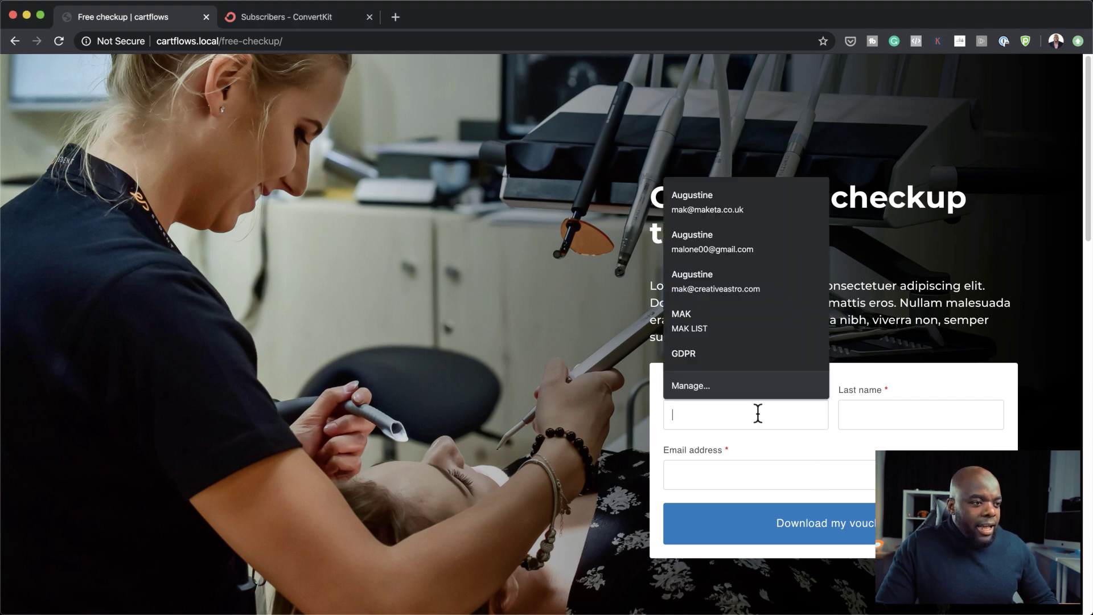
key(Down)
key(Return)
click(781, 471)
text(mak@)
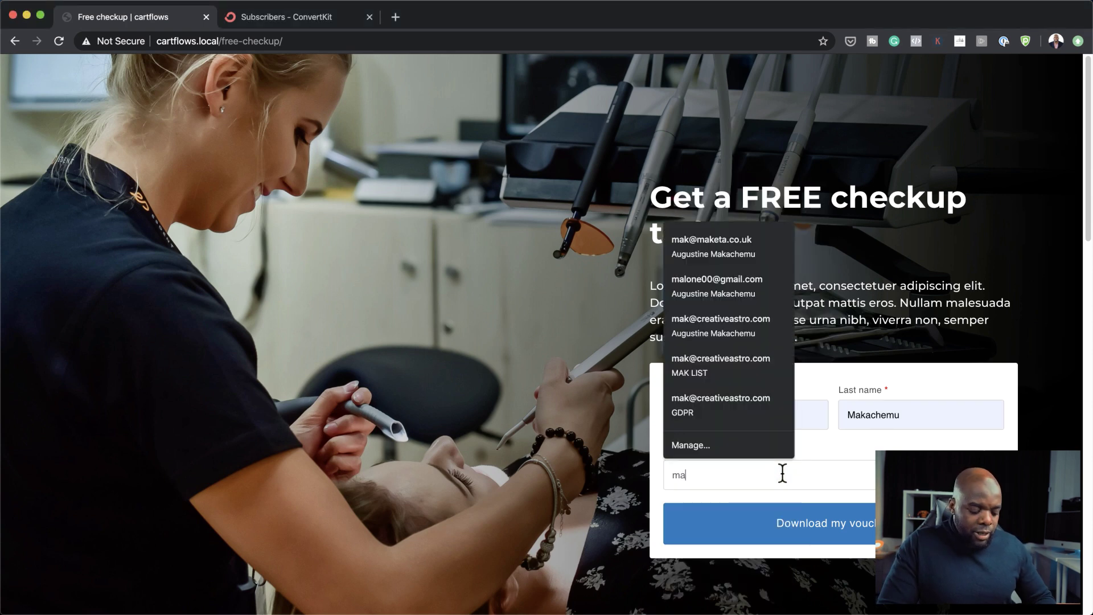
key(Down)
key(Down)
key(Down)
key(Return)
key(Return)
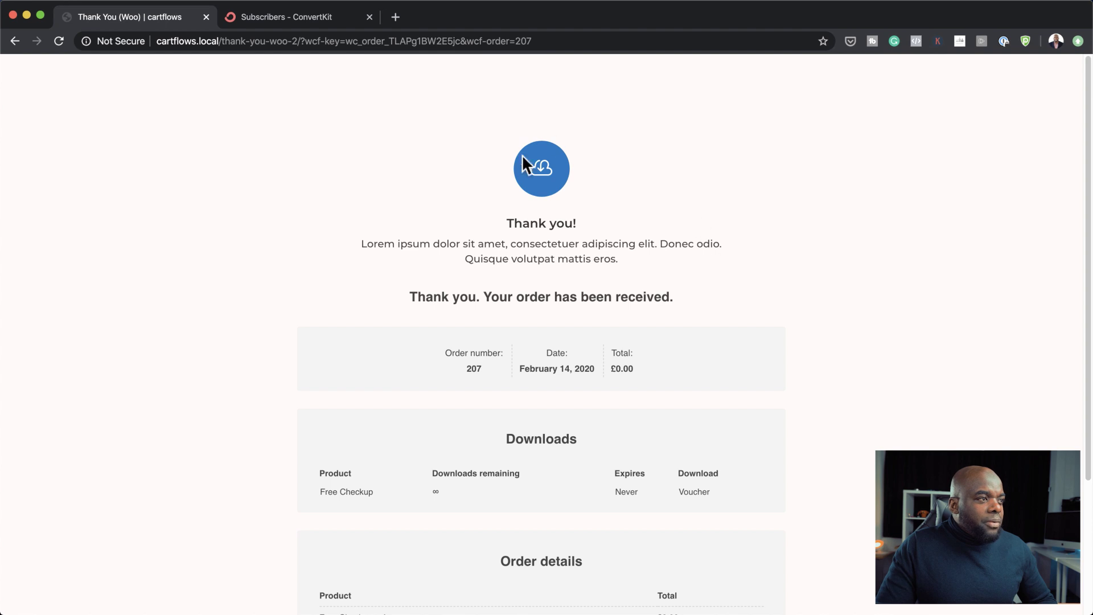
- Download the Free Checkup voucher from the thank-you page and open Voucher.pdf
scroll(717, 293, down, 2)
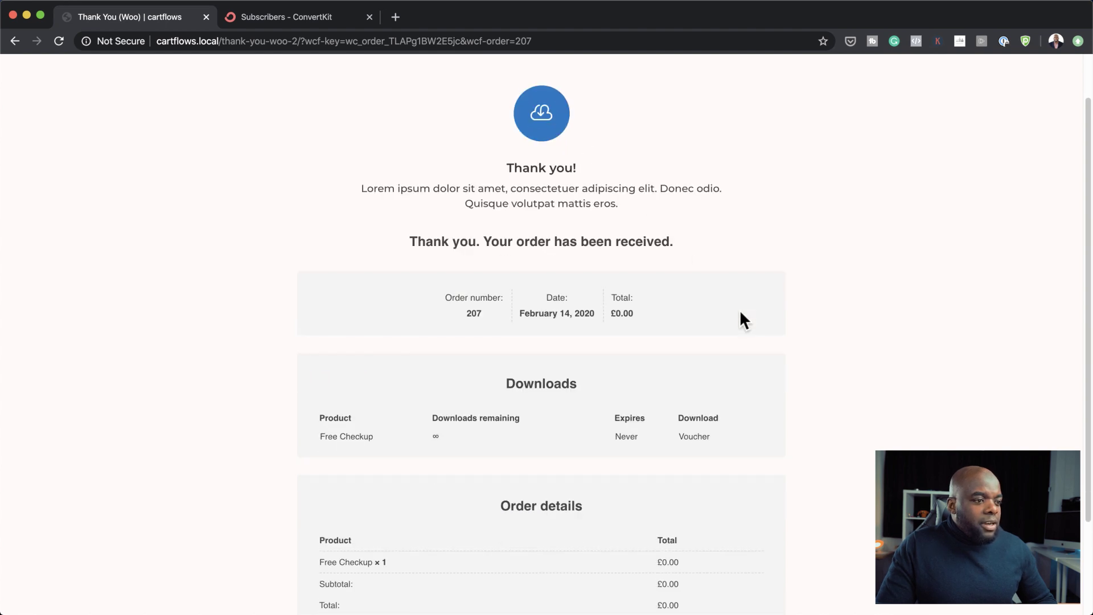
click(699, 437)
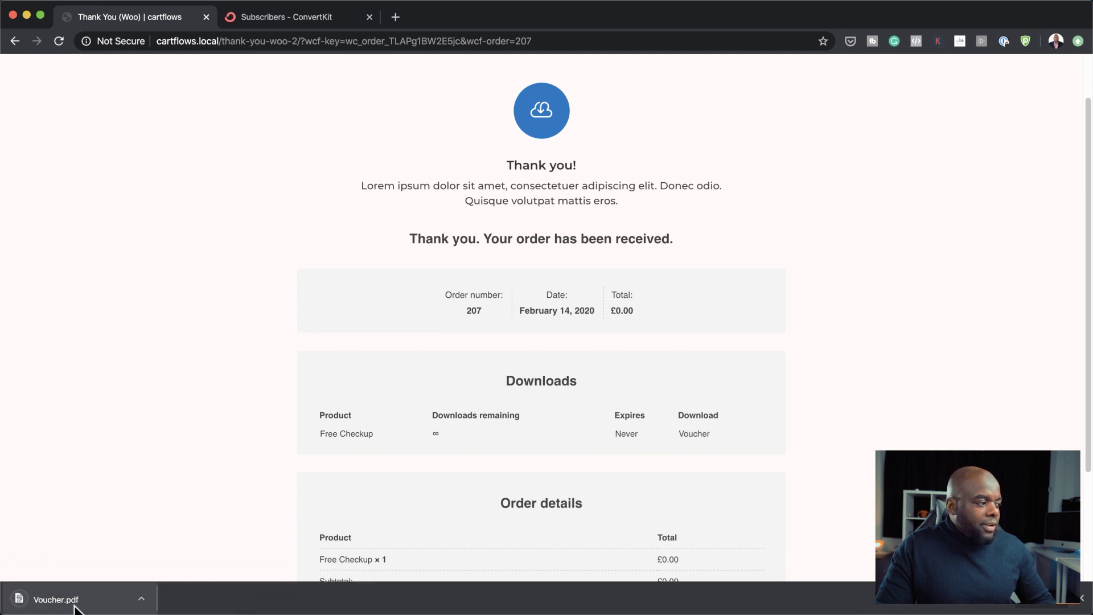
click(77, 606)
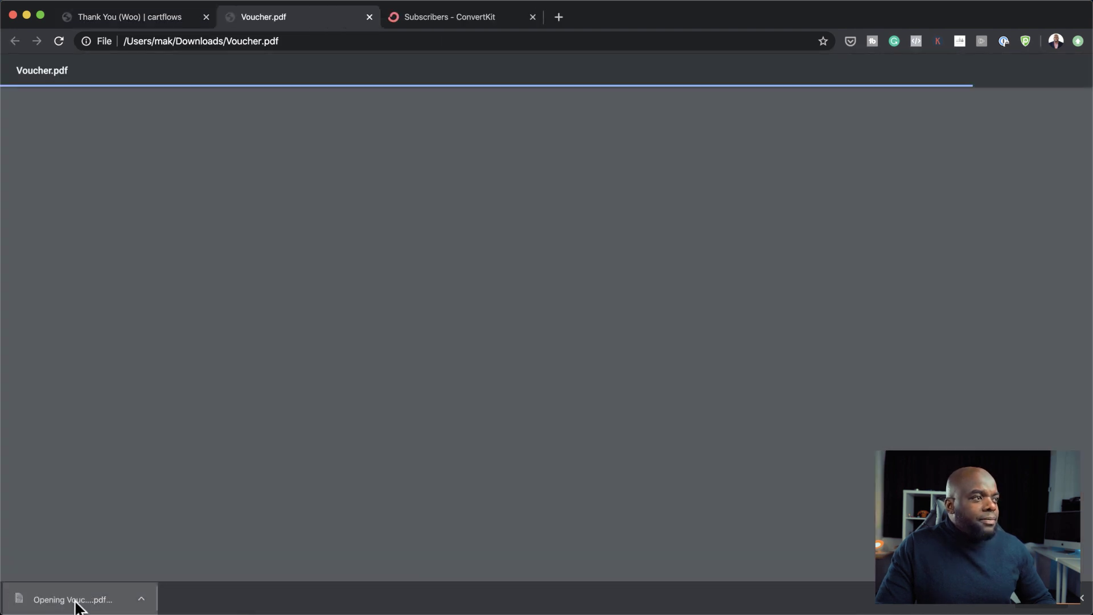